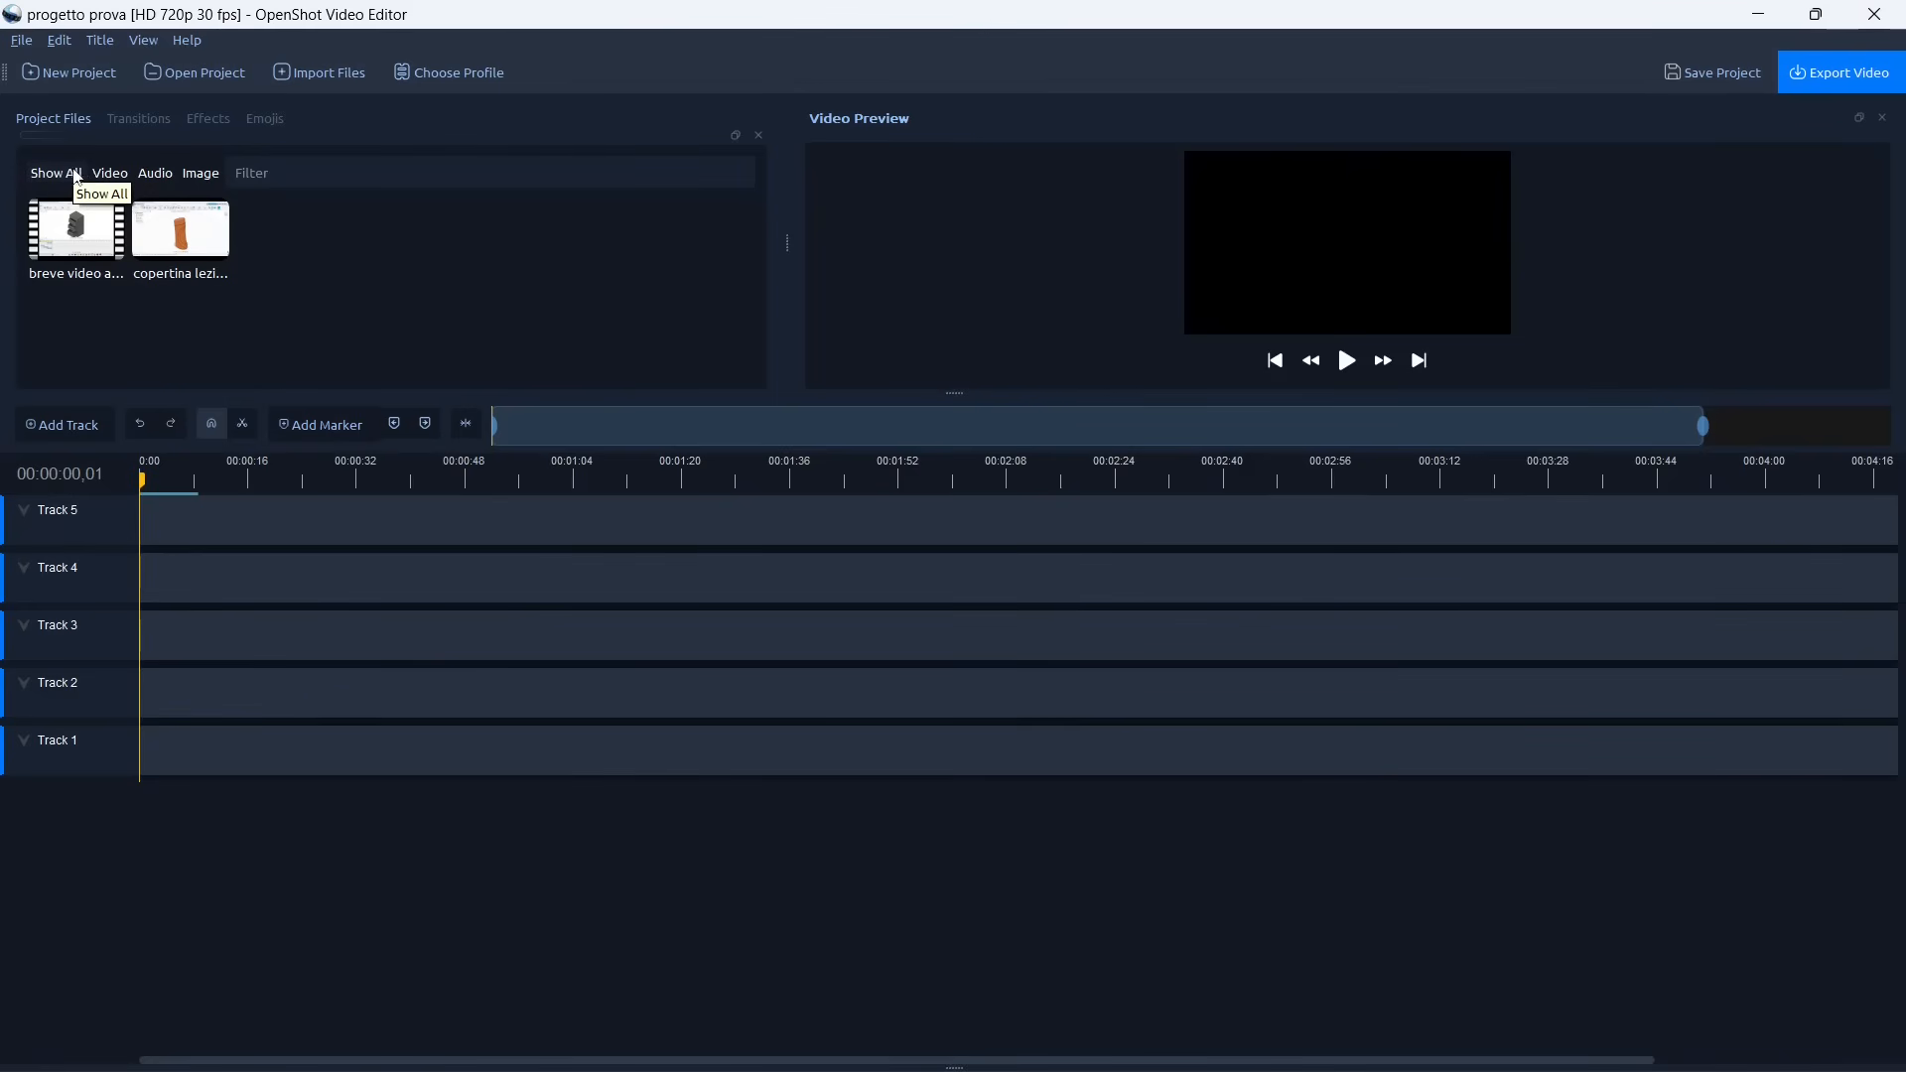
Step: Filter the project files by video, audio and image types, and show all of them again
{"action": "left_click", "coordinate": [108, 179]}
{"action": "left_click", "coordinate": [146, 179]}
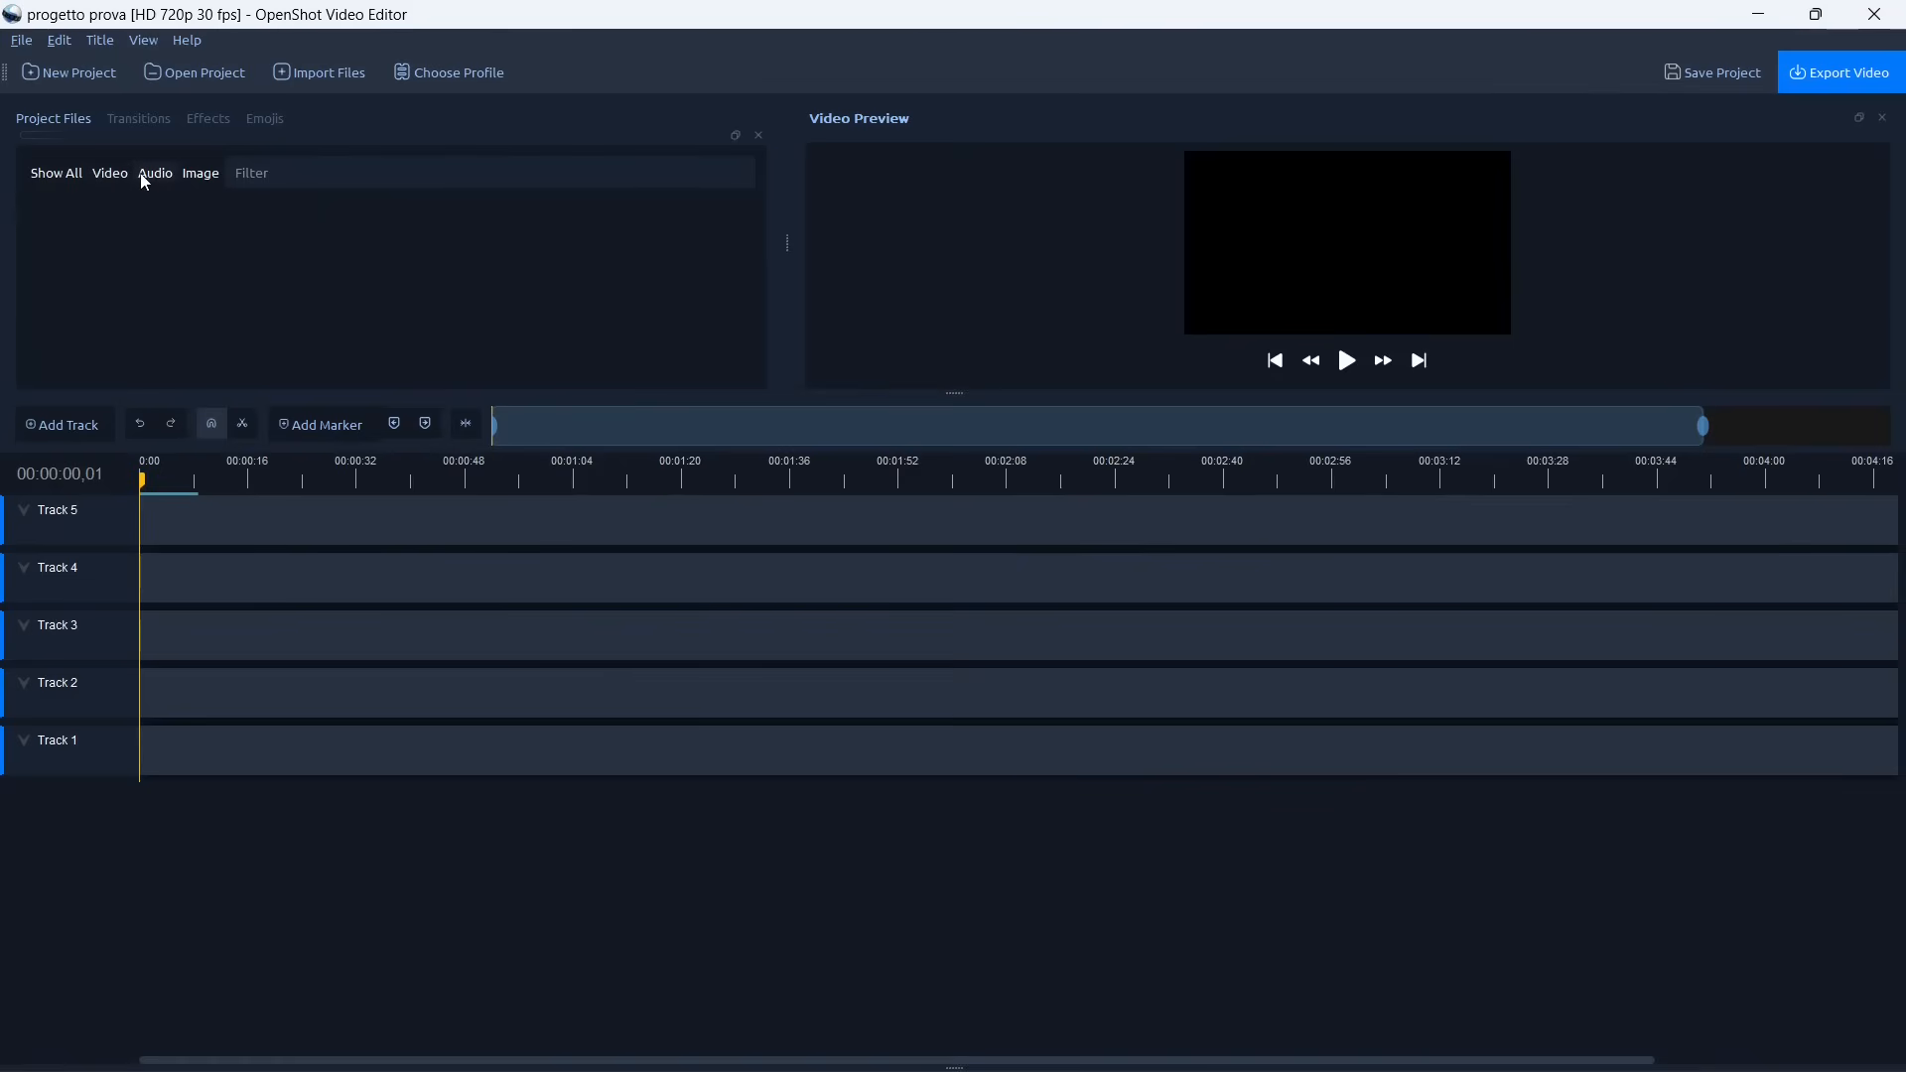
{"action": "left_click", "coordinate": [207, 180]}
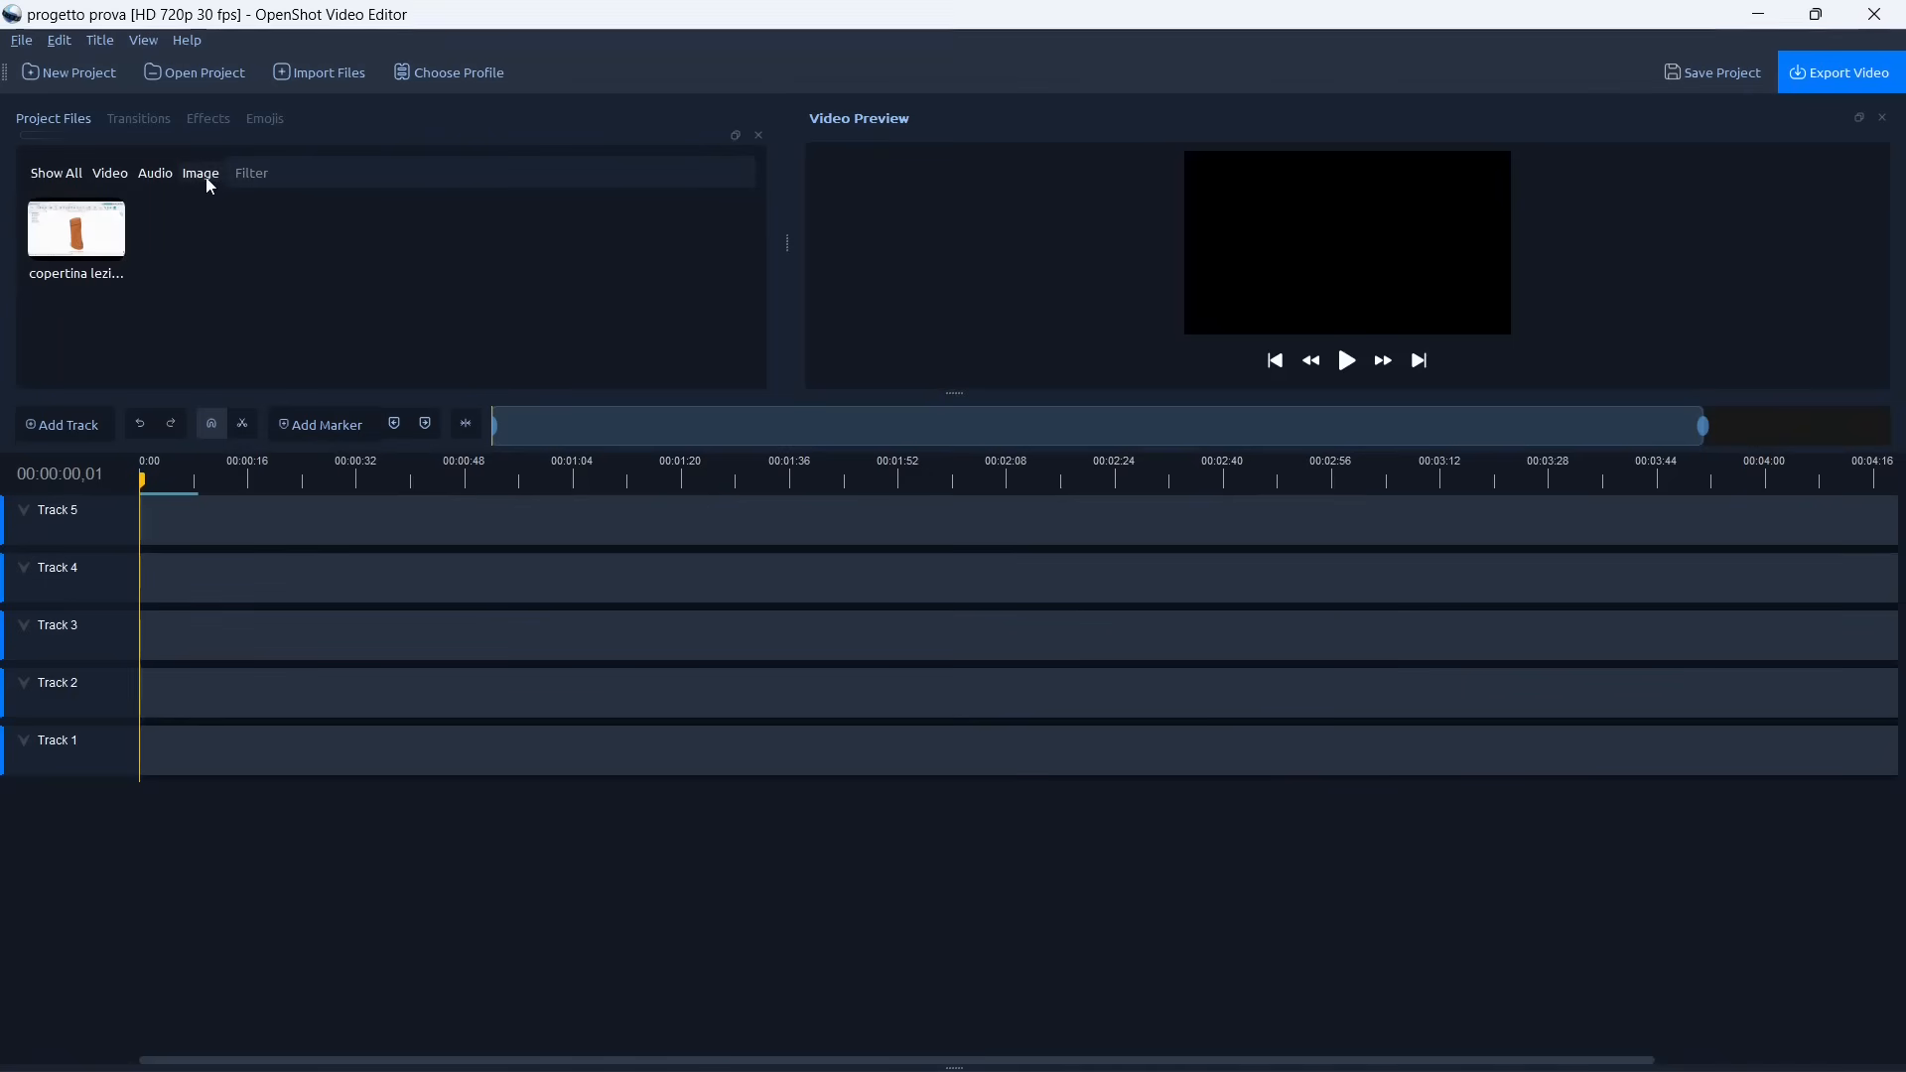
{"action": "left_click", "coordinate": [80, 182]}
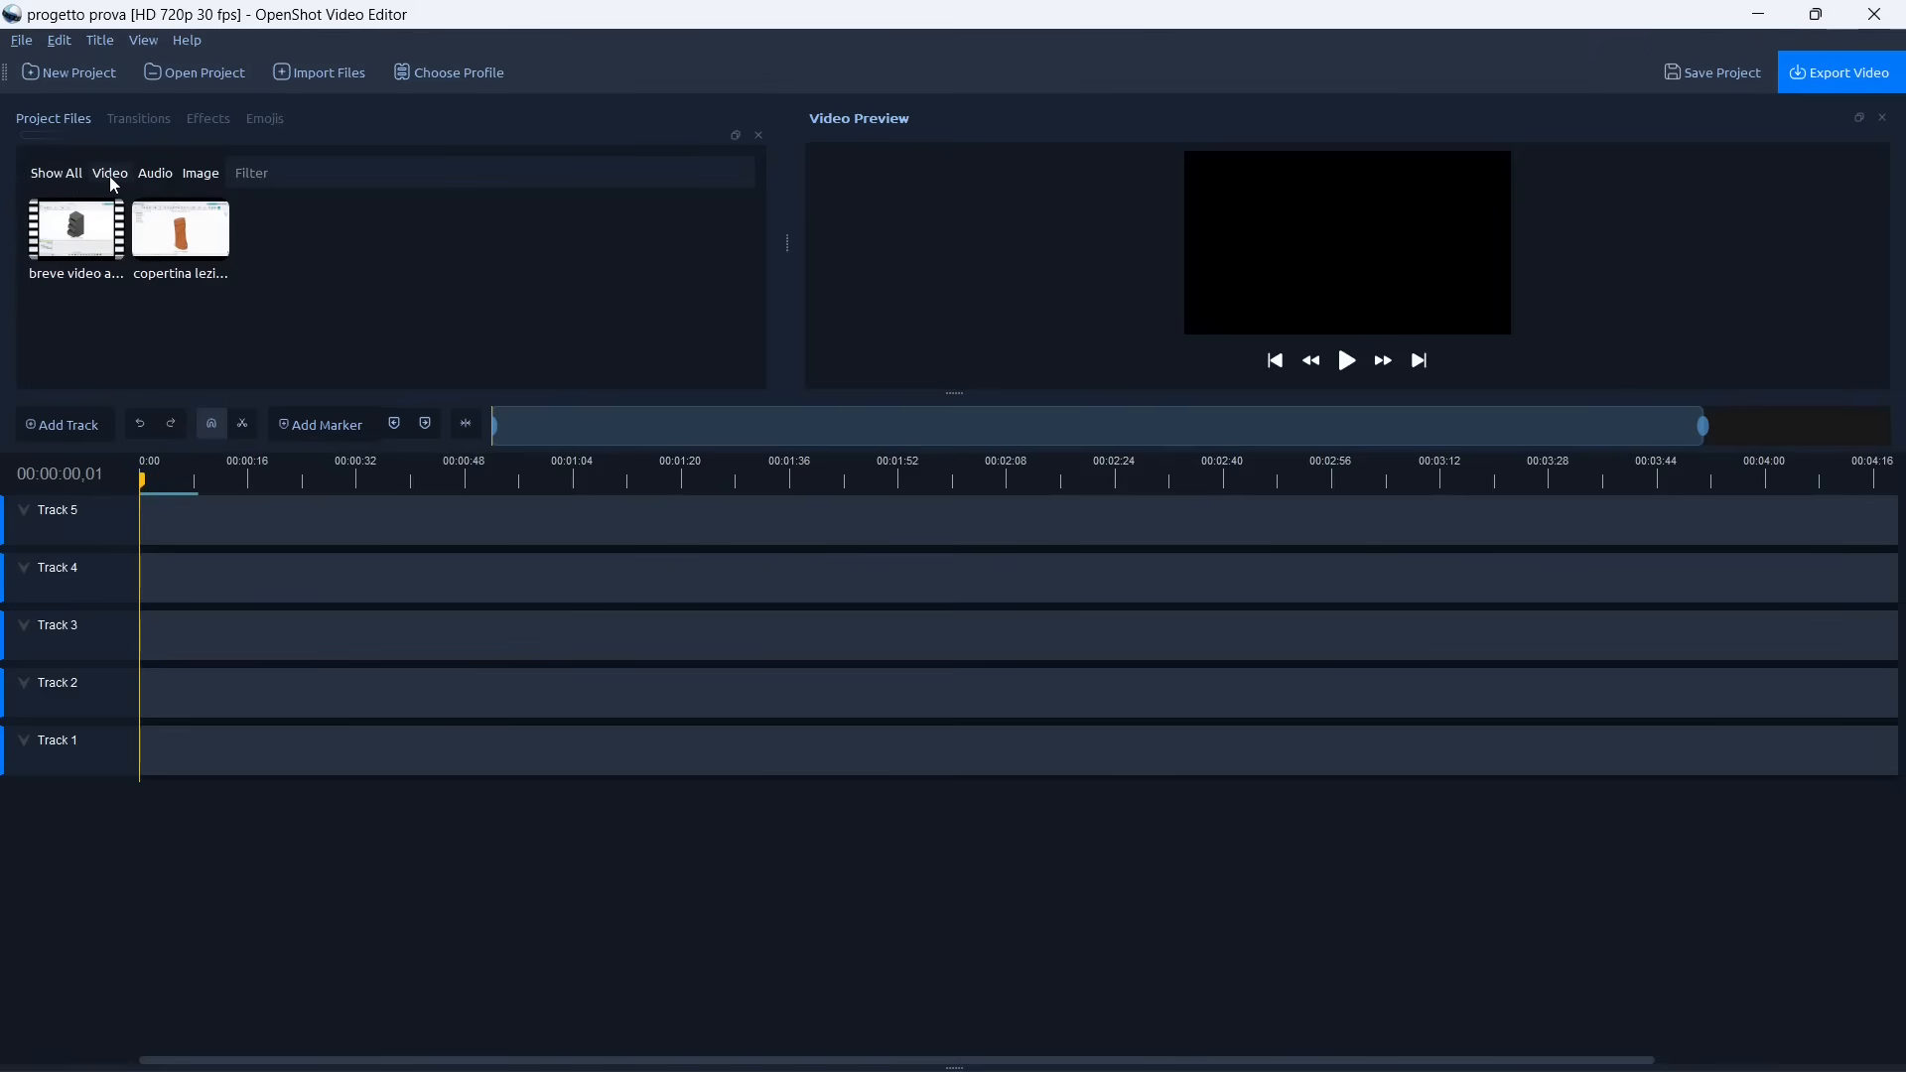
{"action": "left_click", "coordinate": [111, 179]}
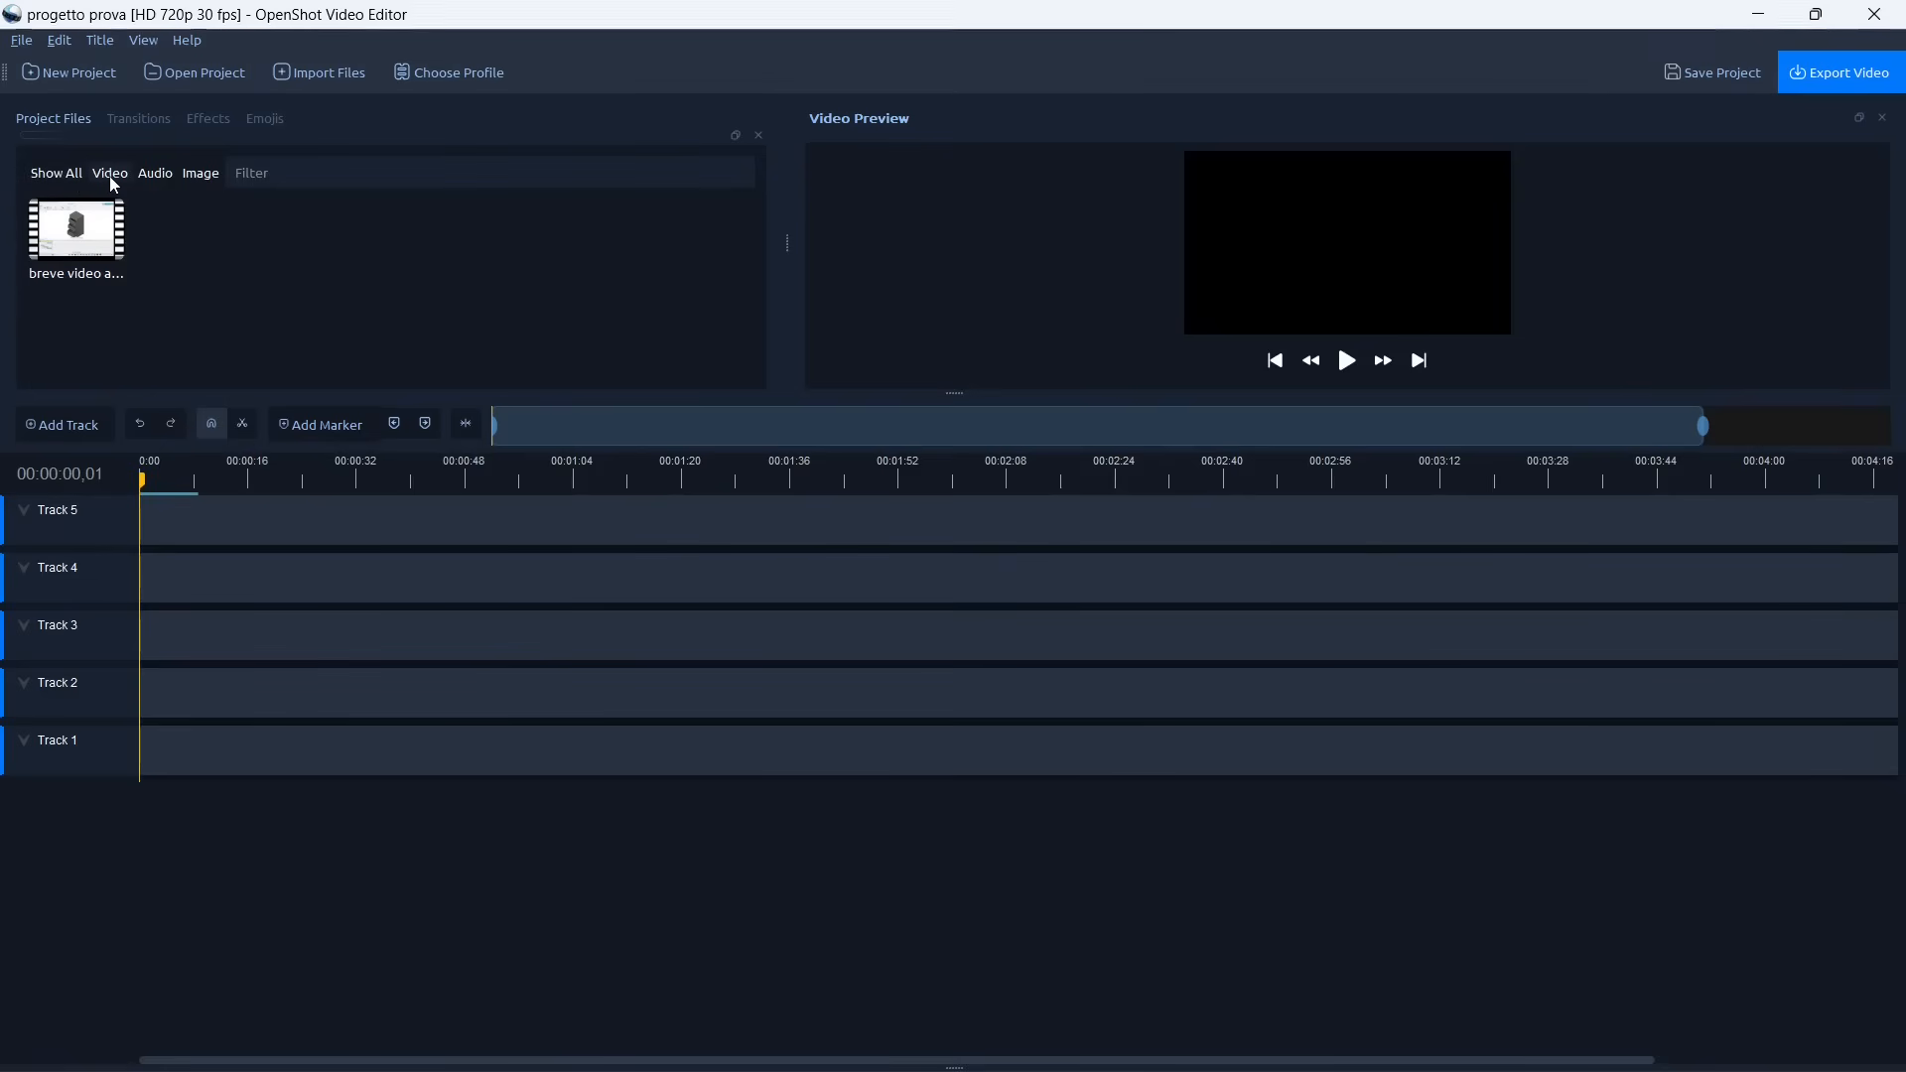
{"action": "left_click", "coordinate": [153, 181]}
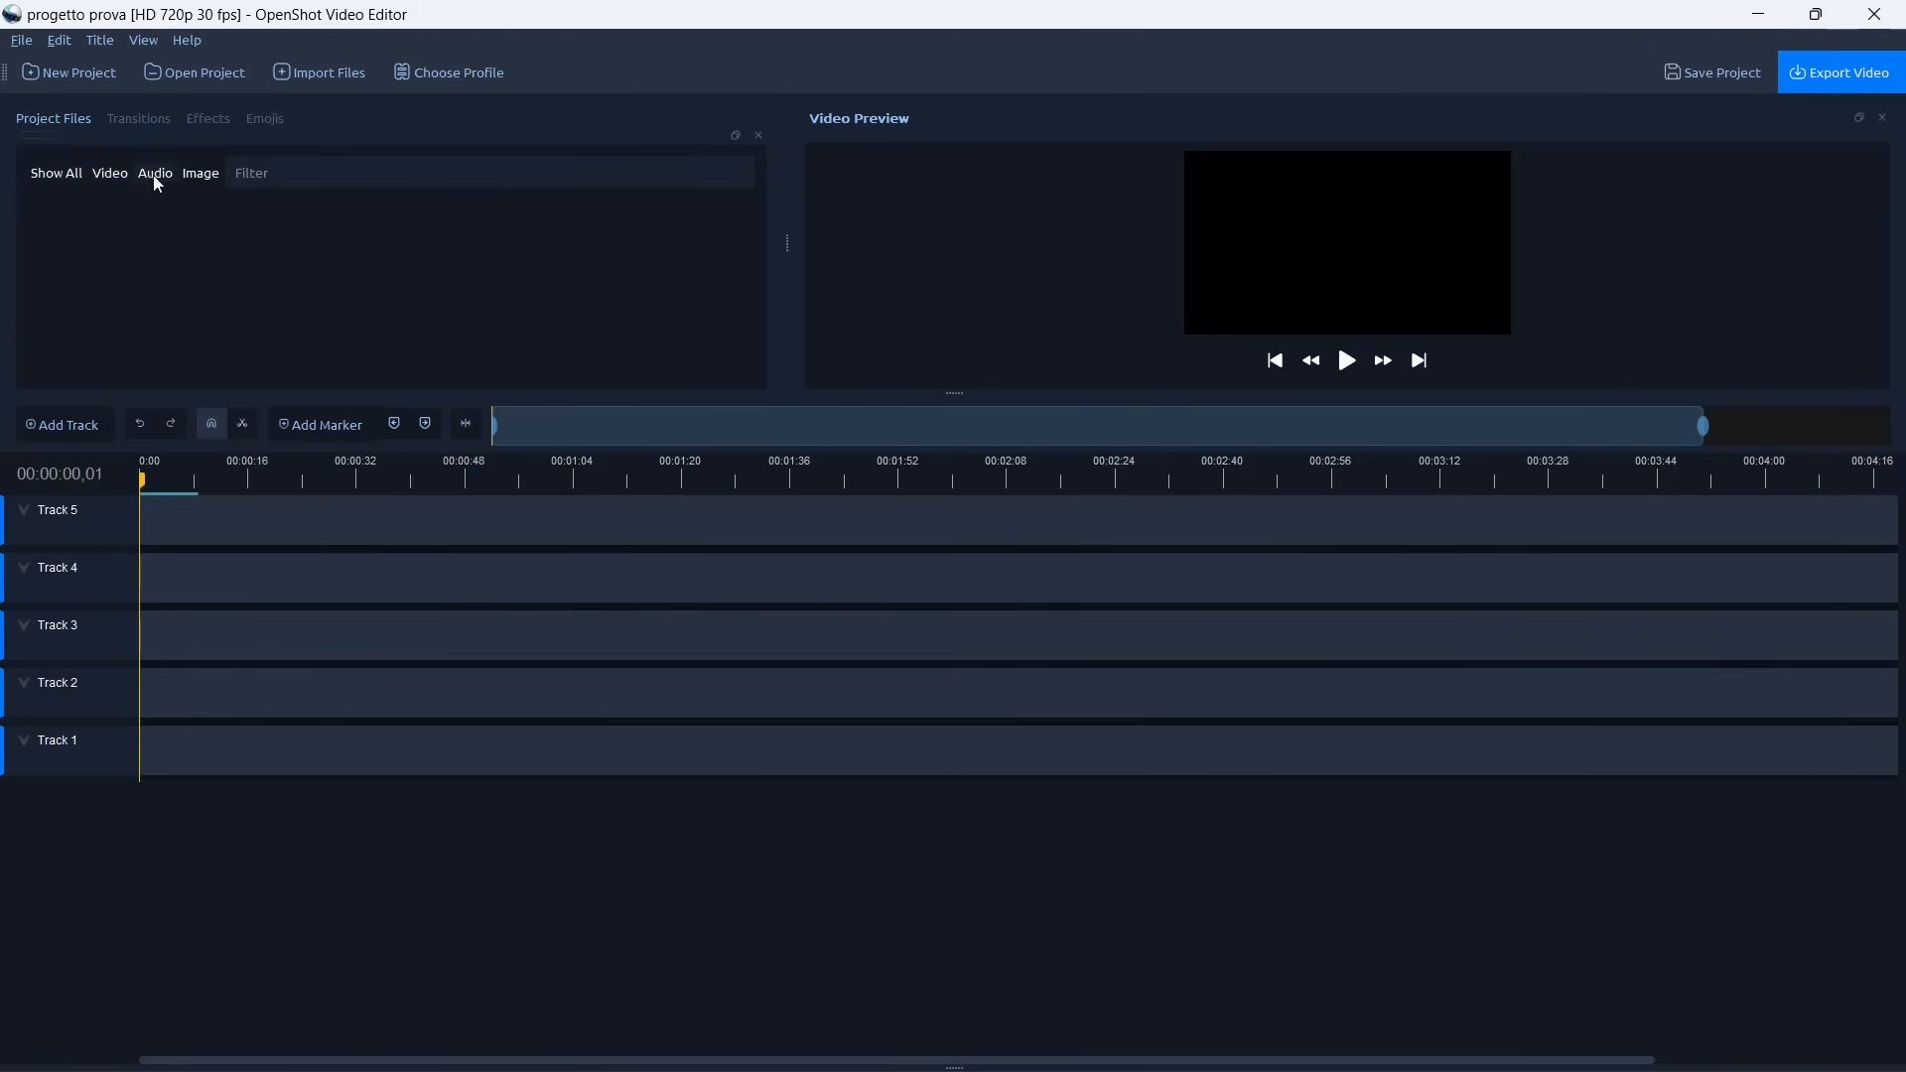
{"action": "left_click", "coordinate": [210, 175]}
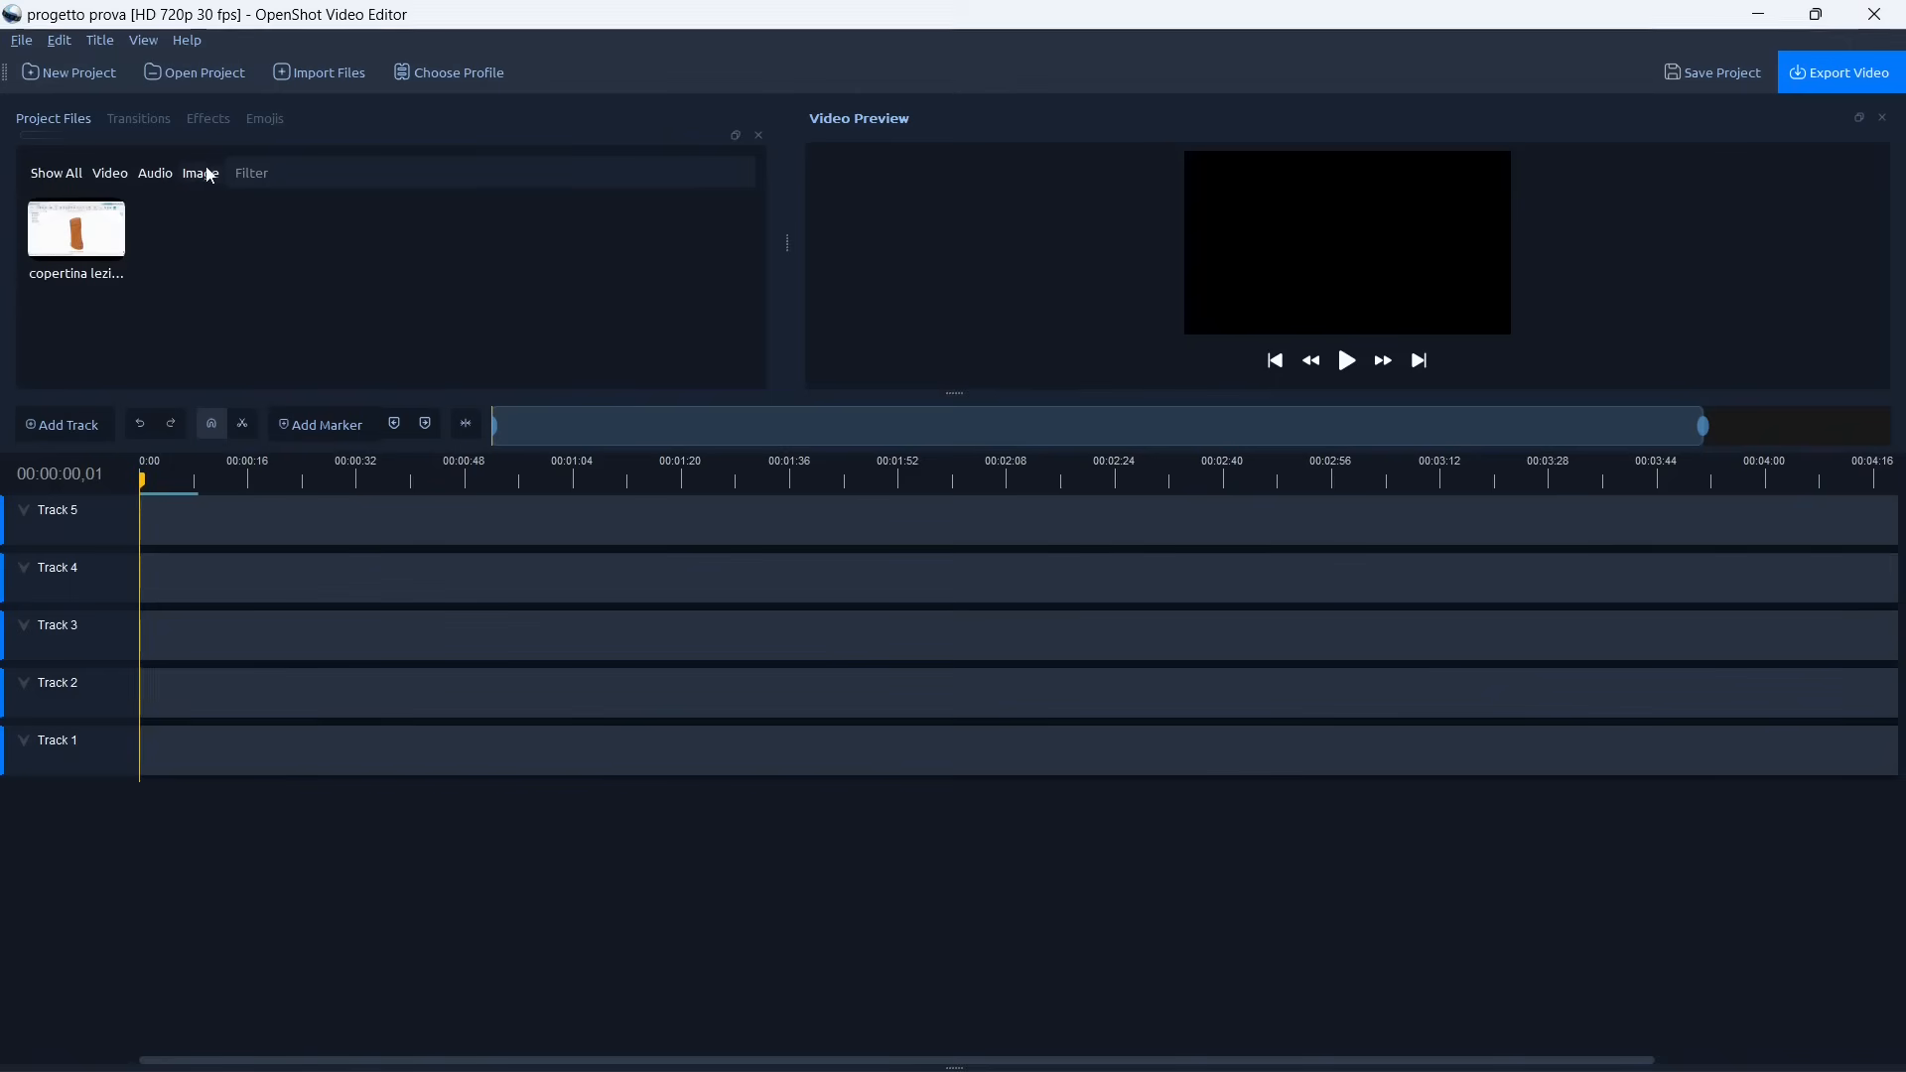
{"action": "left_click", "coordinate": [76, 170]}
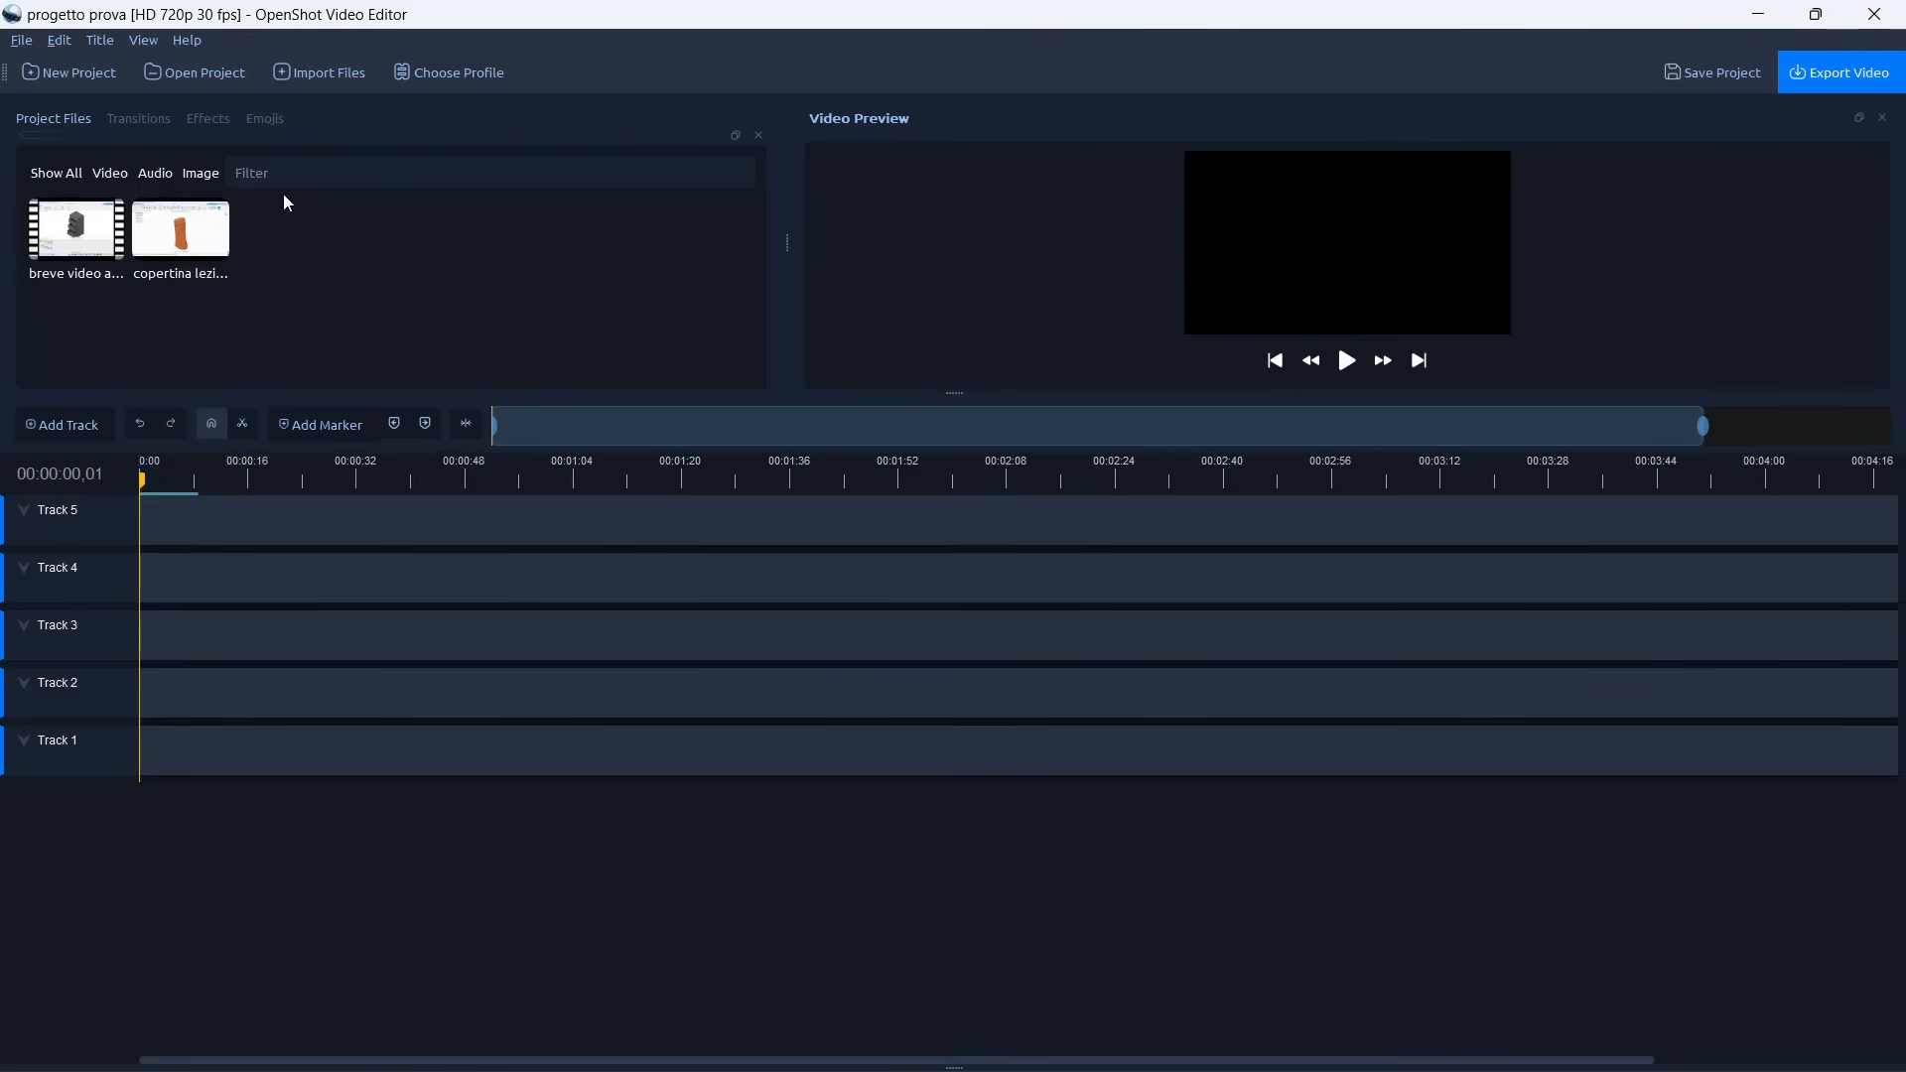
Step: Filter the project files by the word "video", and clear the filter to list all files
{"action": "left_click", "coordinate": [266, 173]}
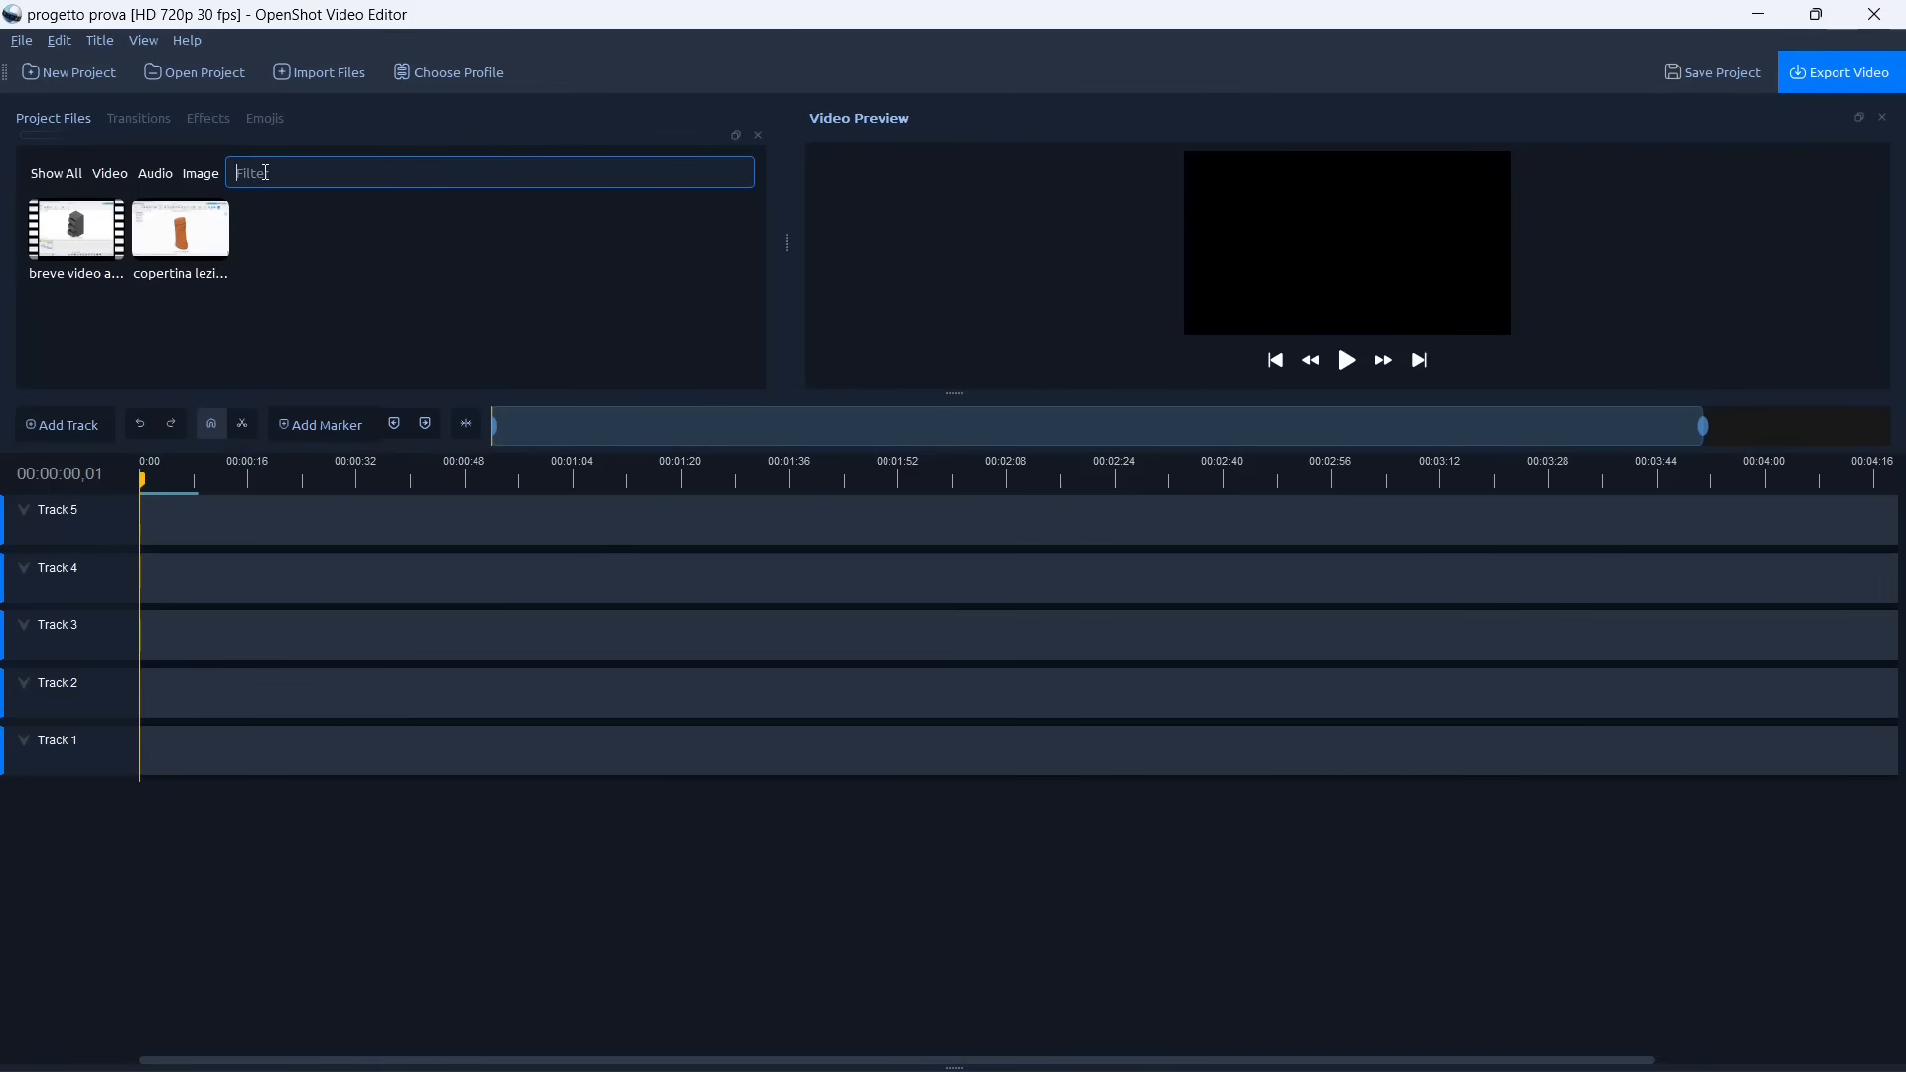
{"action": "type", "text": "video"}
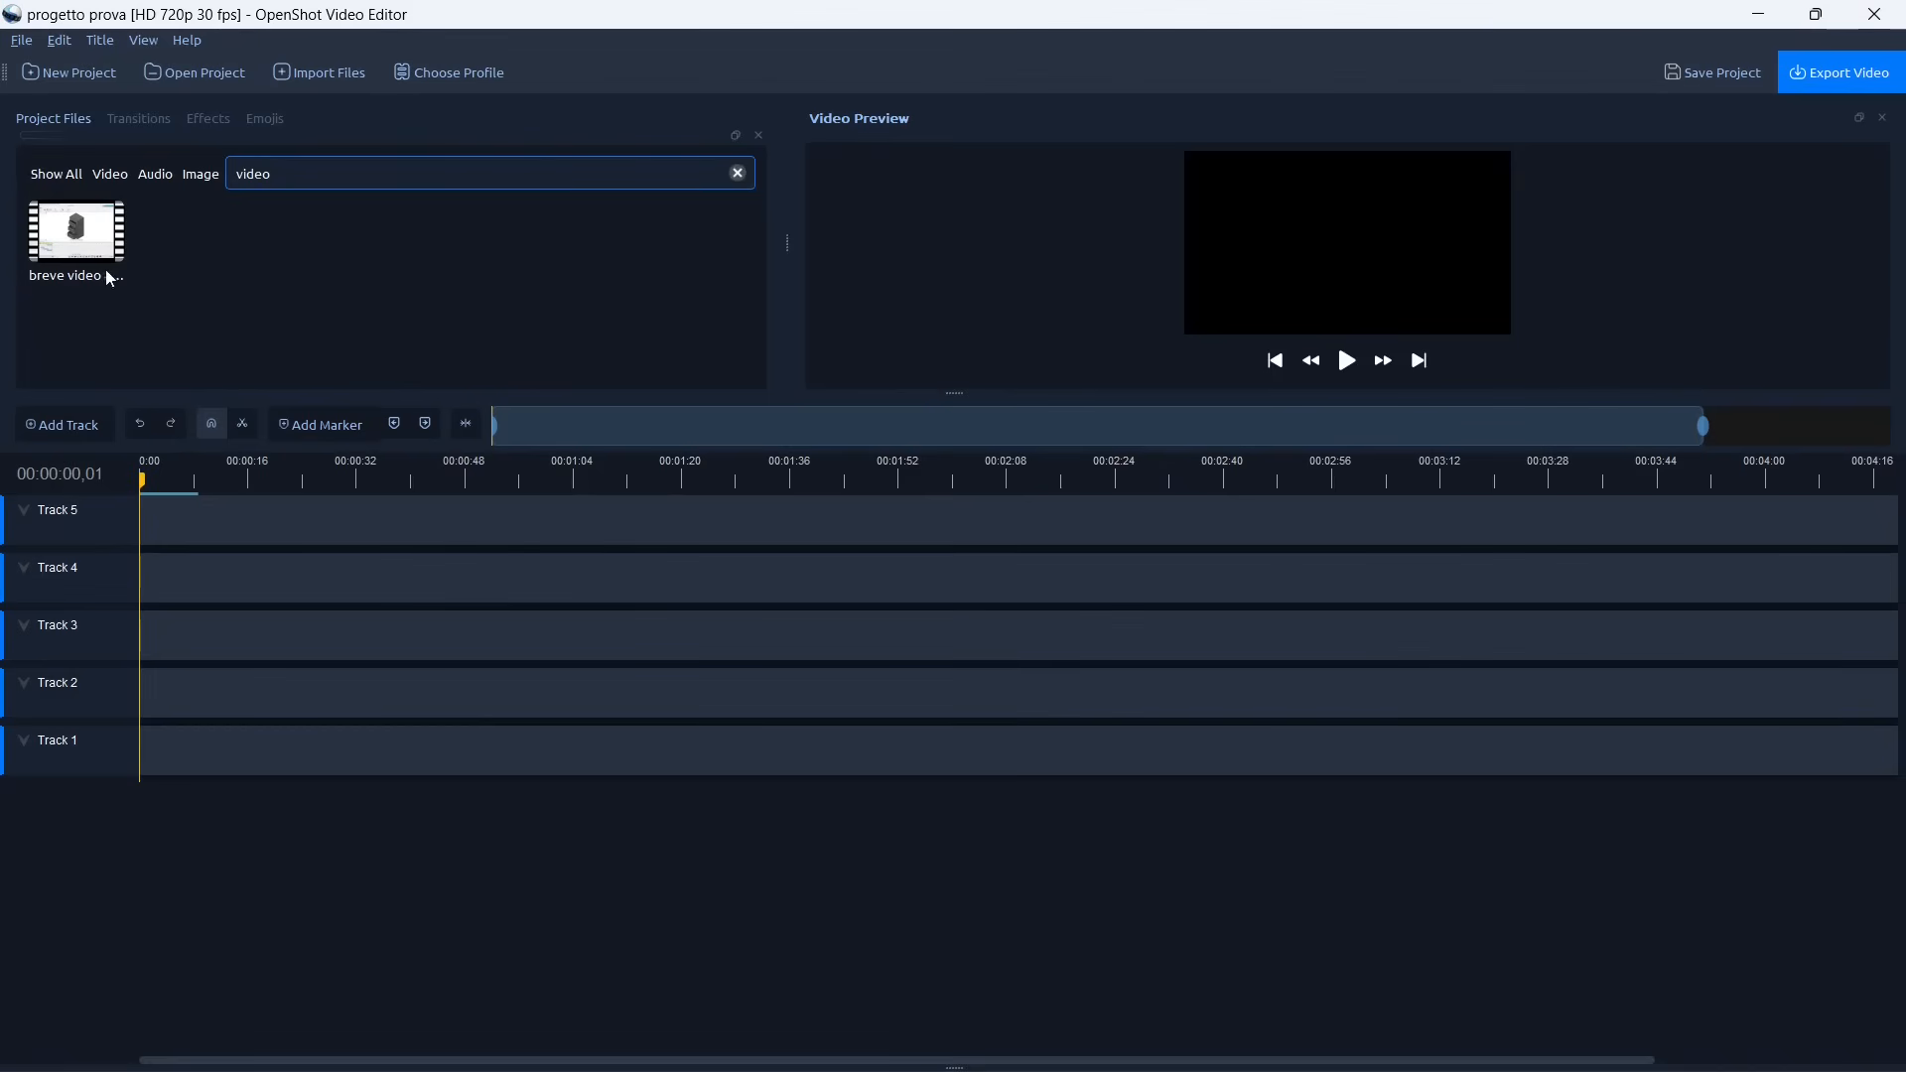
{"action": "key", "text": "BackSpace"}
{"action": "key", "text": "BackSpace"}
{"action": "key", "text": "BackSpace"}
{"action": "key", "text": "BackSpace"}
{"action": "key", "text": "BackSpace"}
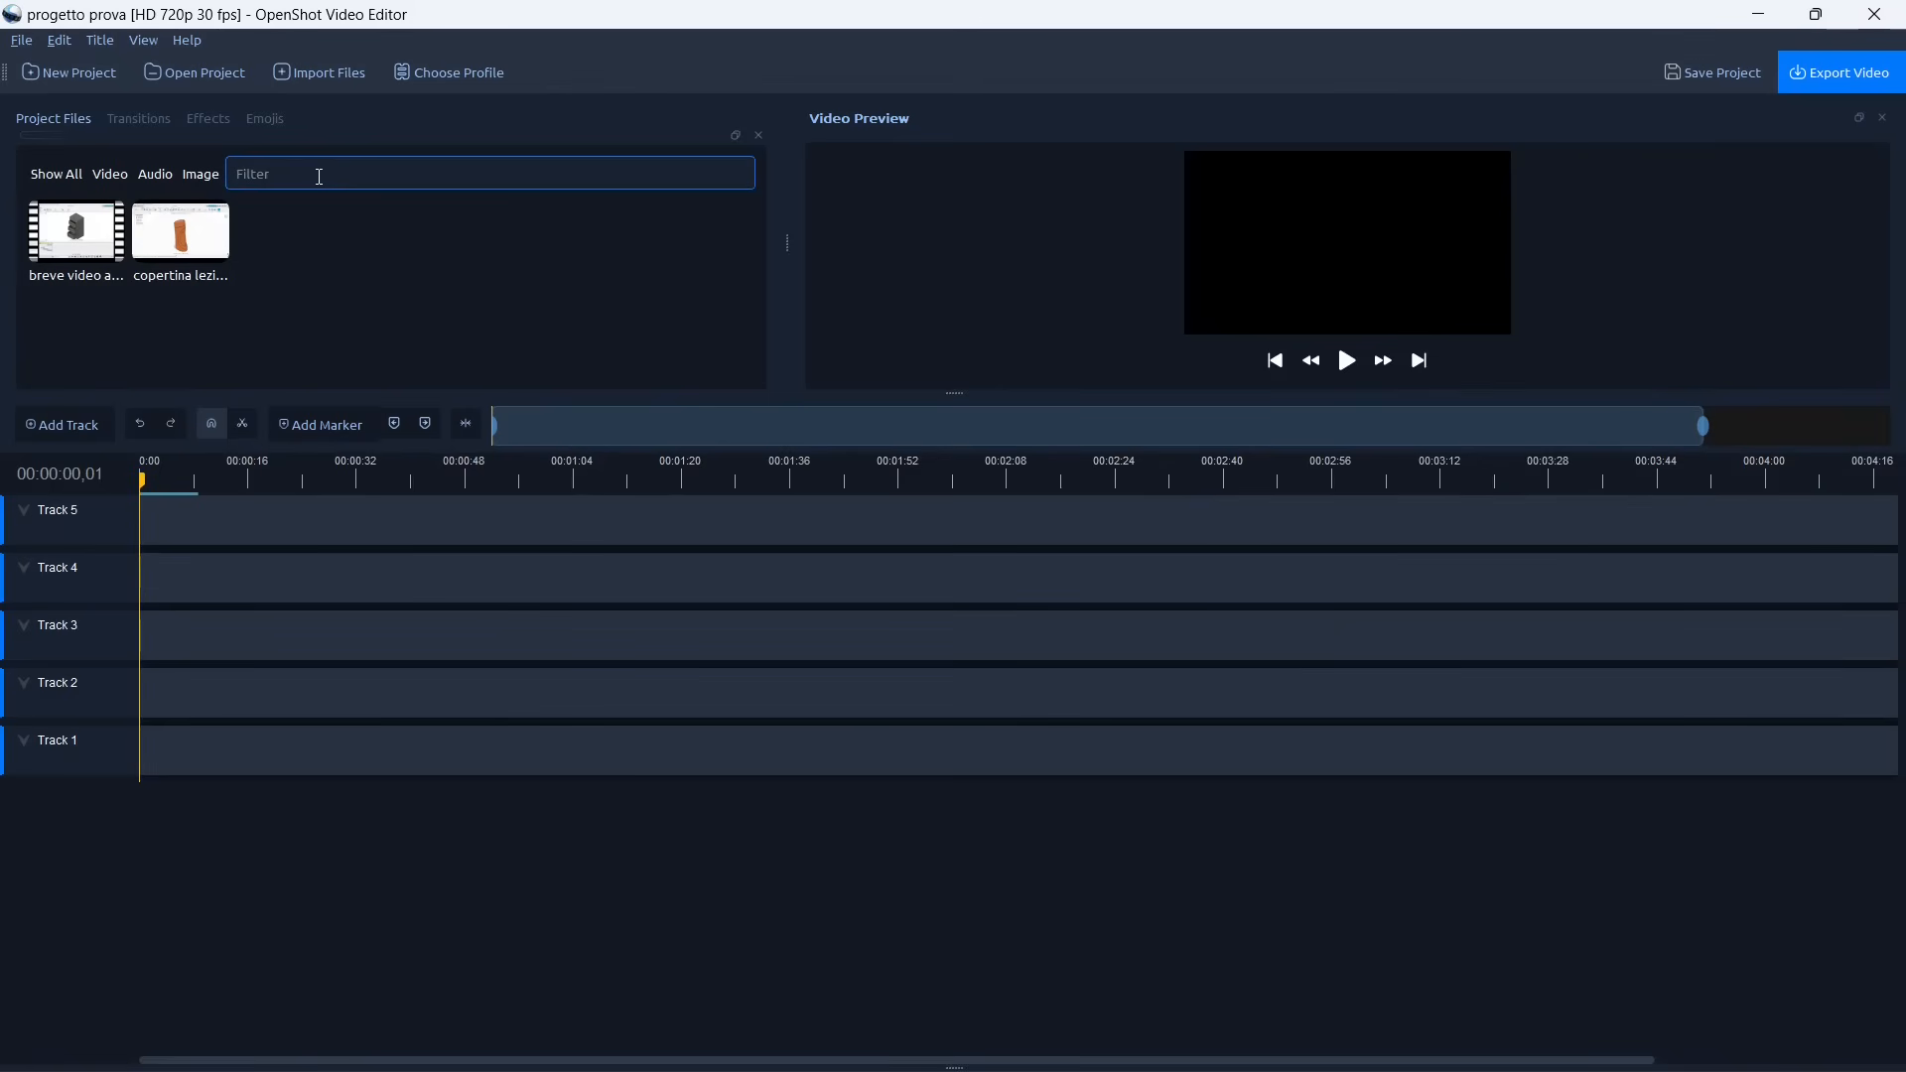
{"action": "left_click", "coordinate": [70, 178]}
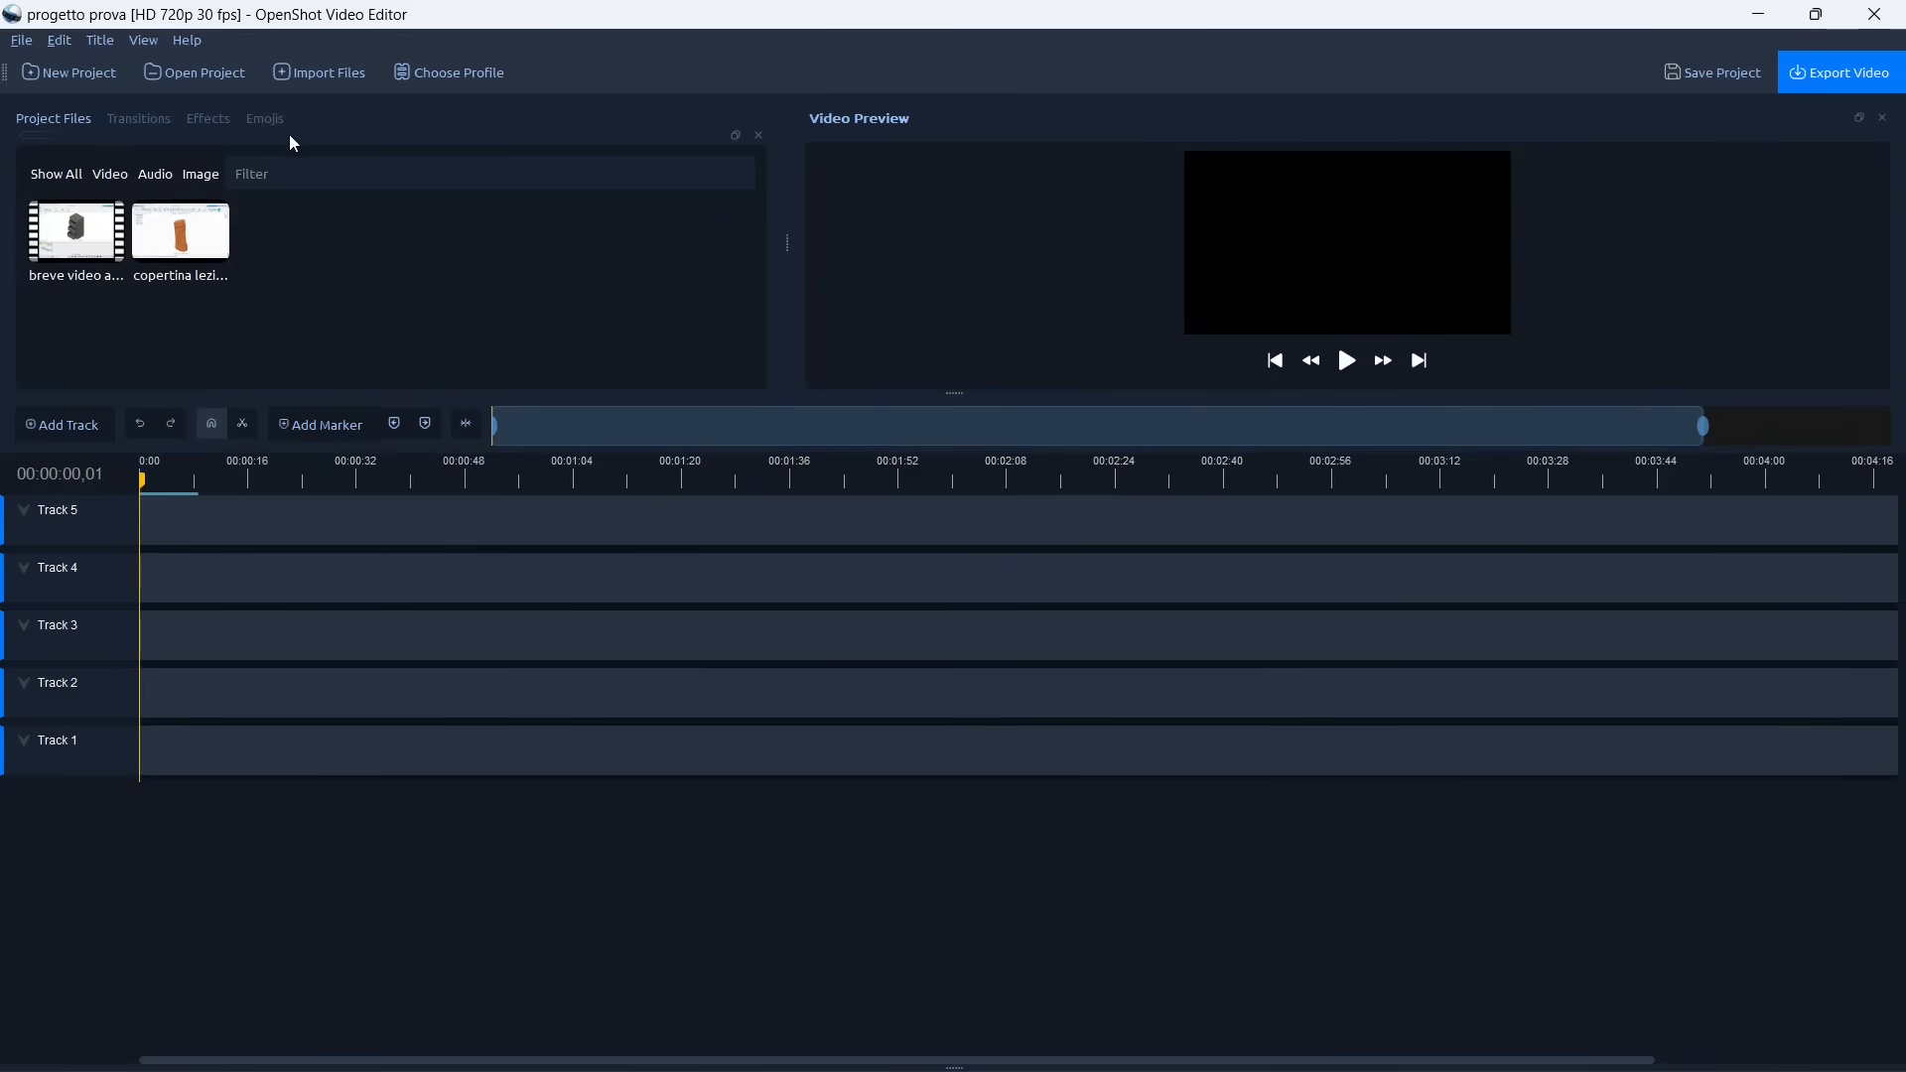
Step: Look briefly through the transitions, effects and emojis collections
{"action": "left_click", "coordinate": [136, 123]}
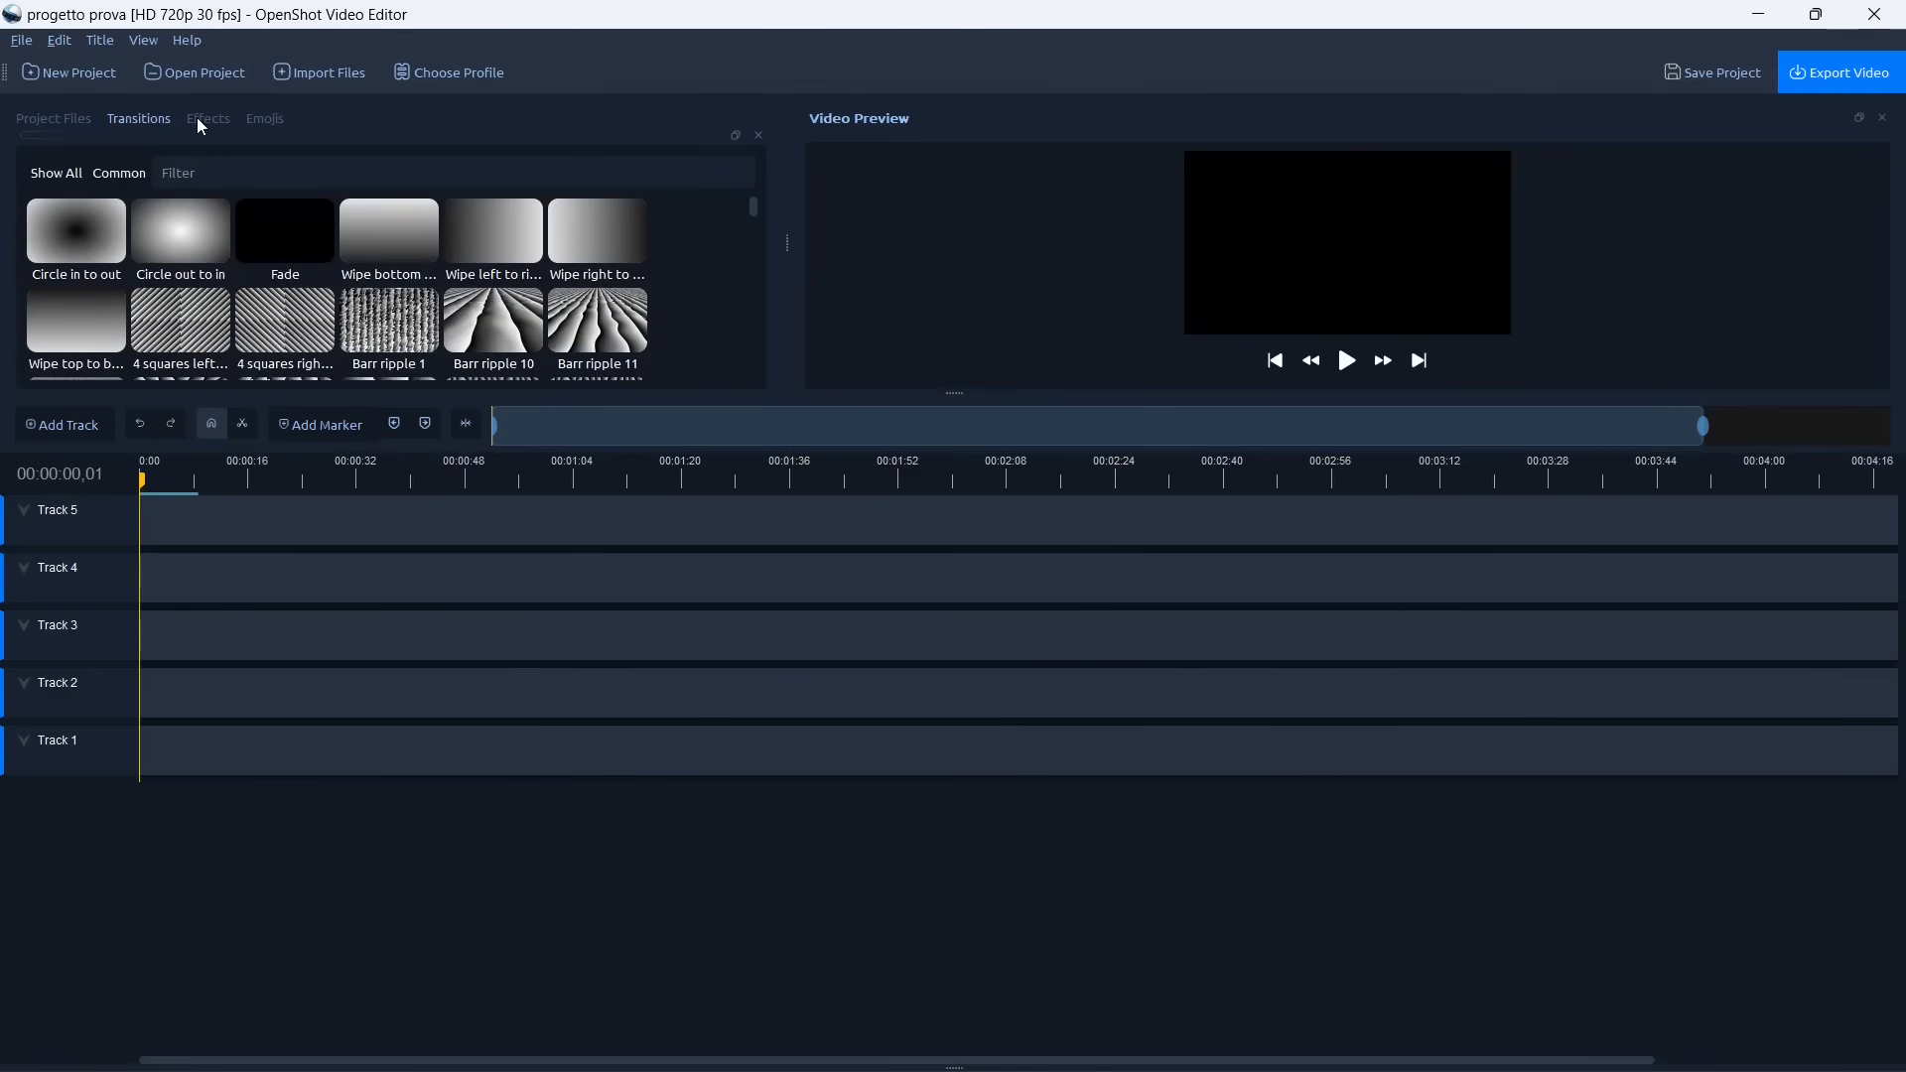
{"action": "scroll", "coordinate": [723, 265], "scroll_direction": "down", "scroll_amount": 5}
{"action": "scroll", "coordinate": [723, 274], "scroll_direction": "up", "scroll_amount": 6}
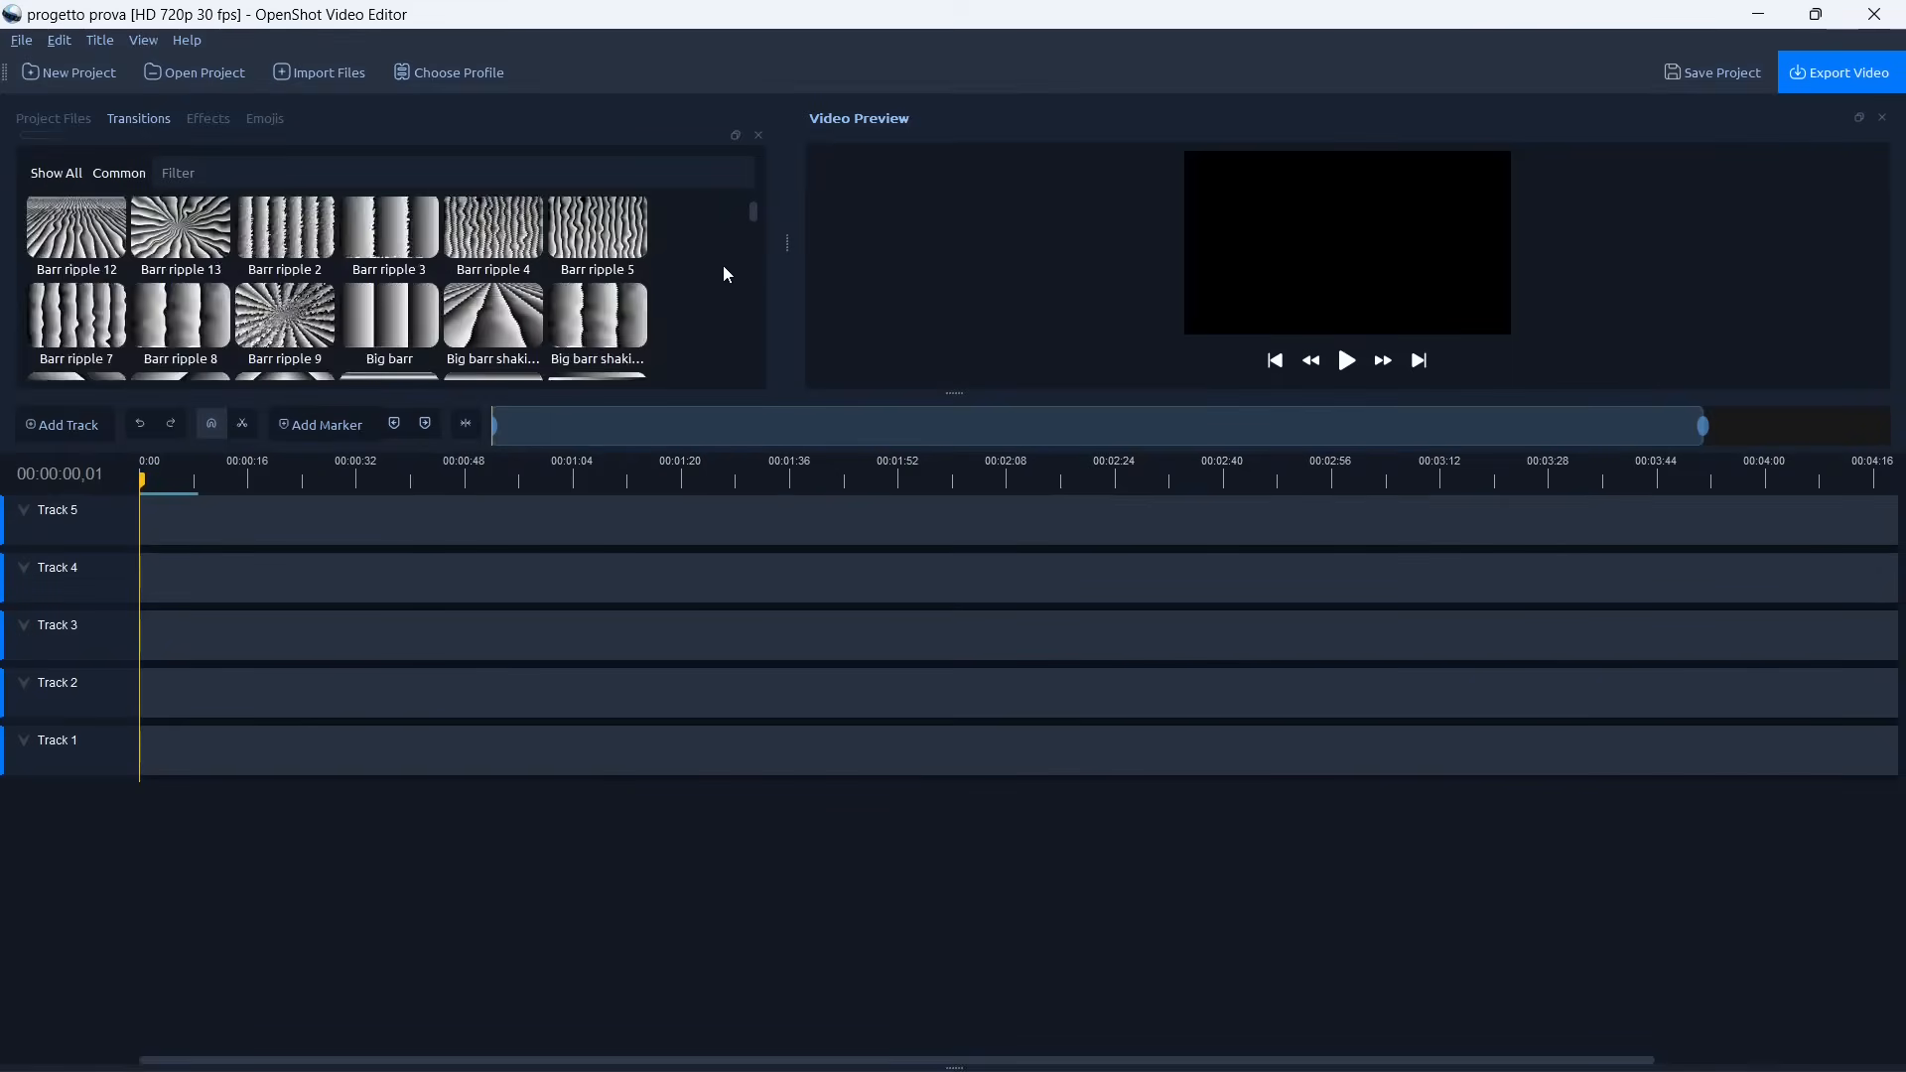
{"action": "left_click", "coordinate": [210, 120]}
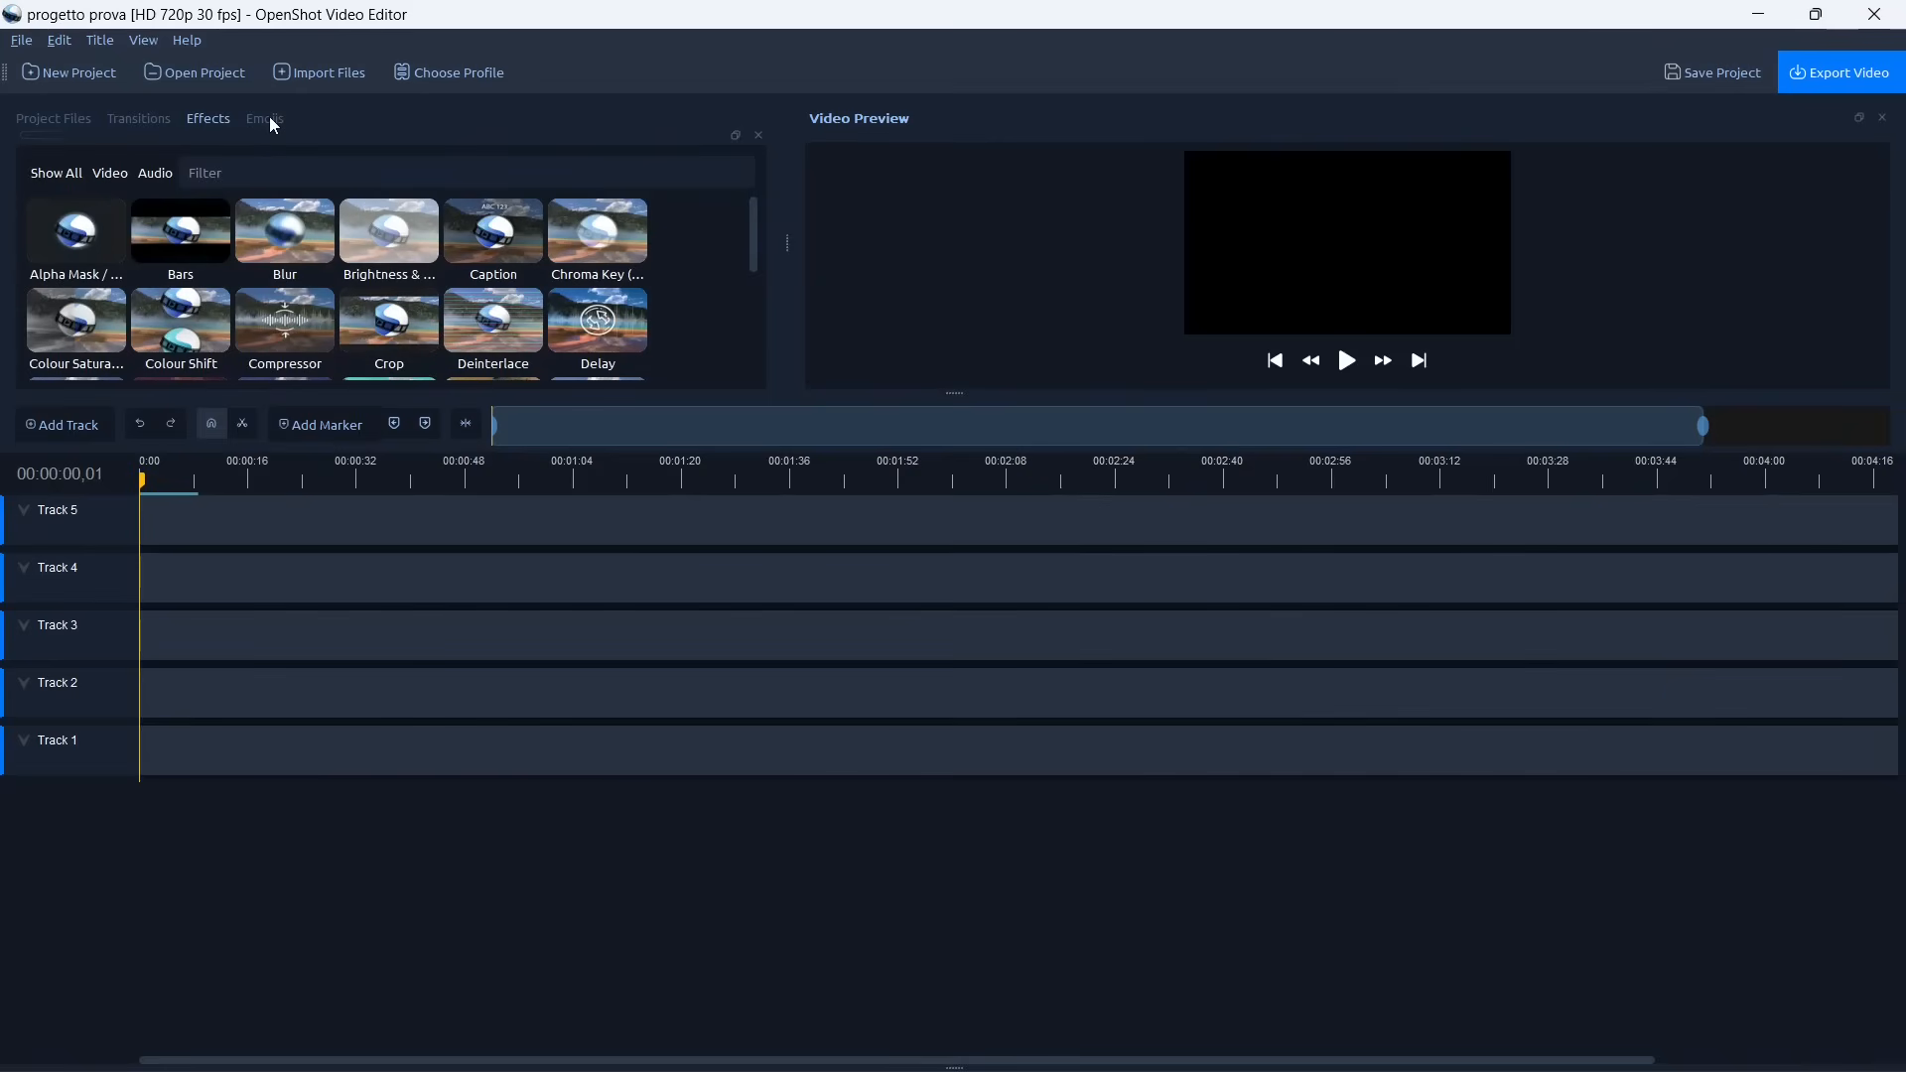
{"action": "left_click", "coordinate": [272, 120]}
{"action": "left_click", "coordinate": [214, 127]}
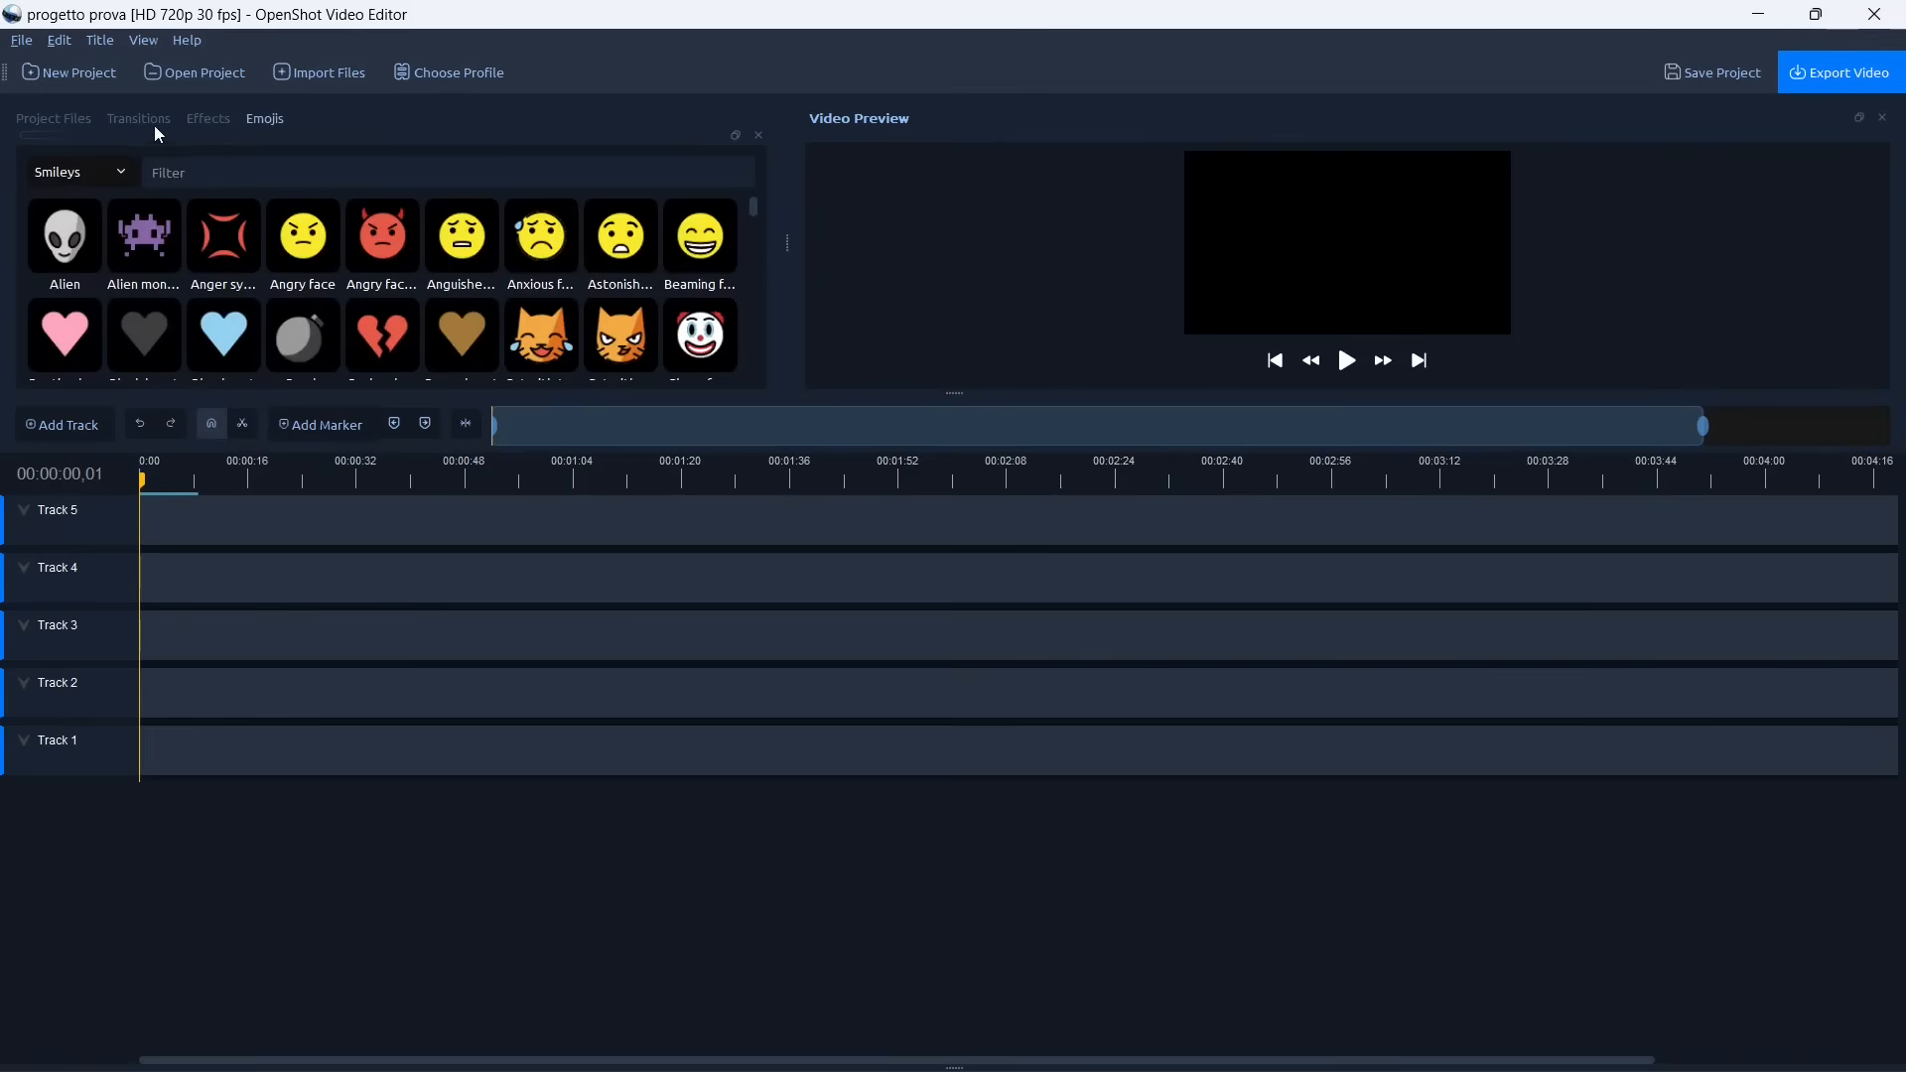
Step: Browse the full list of available transitions and return to its beginning
{"action": "left_click", "coordinate": [137, 118]}
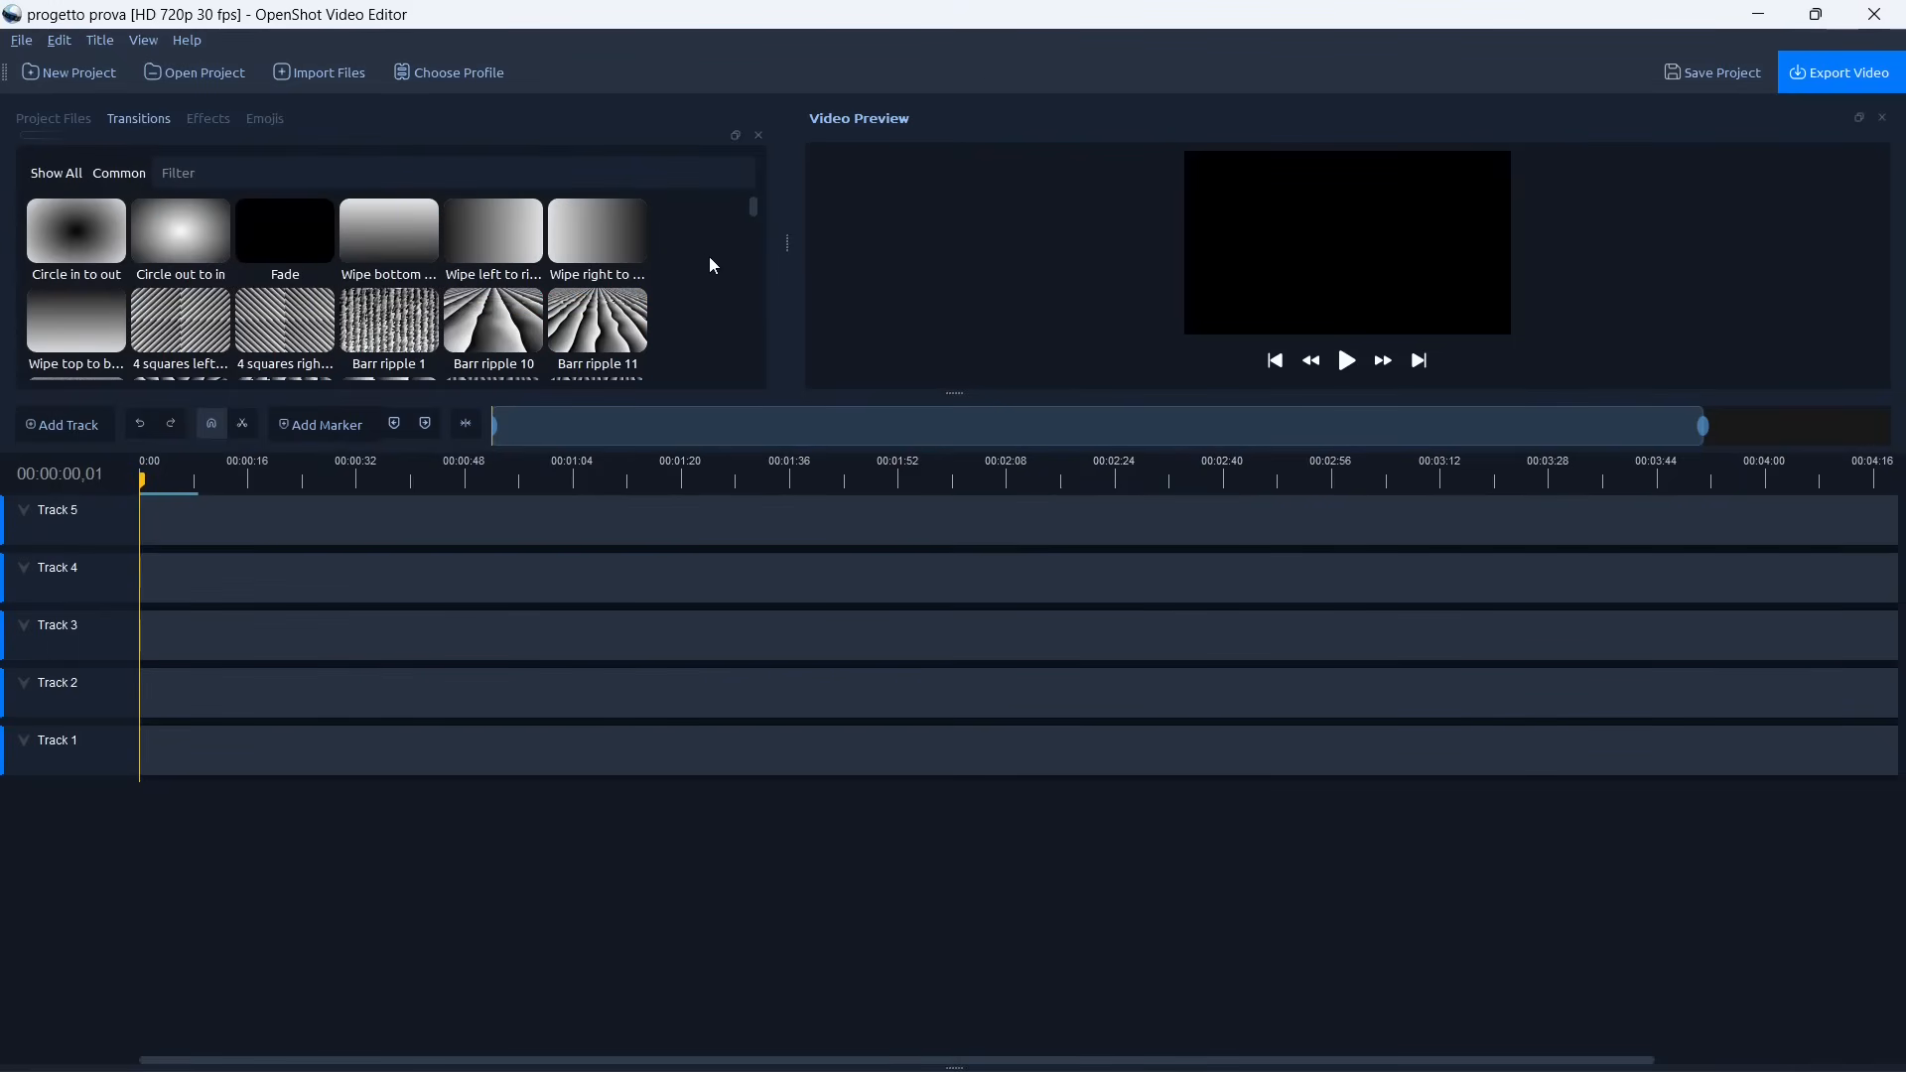
{"action": "scroll", "coordinate": [701, 238], "scroll_direction": "down", "scroll_amount": 8}
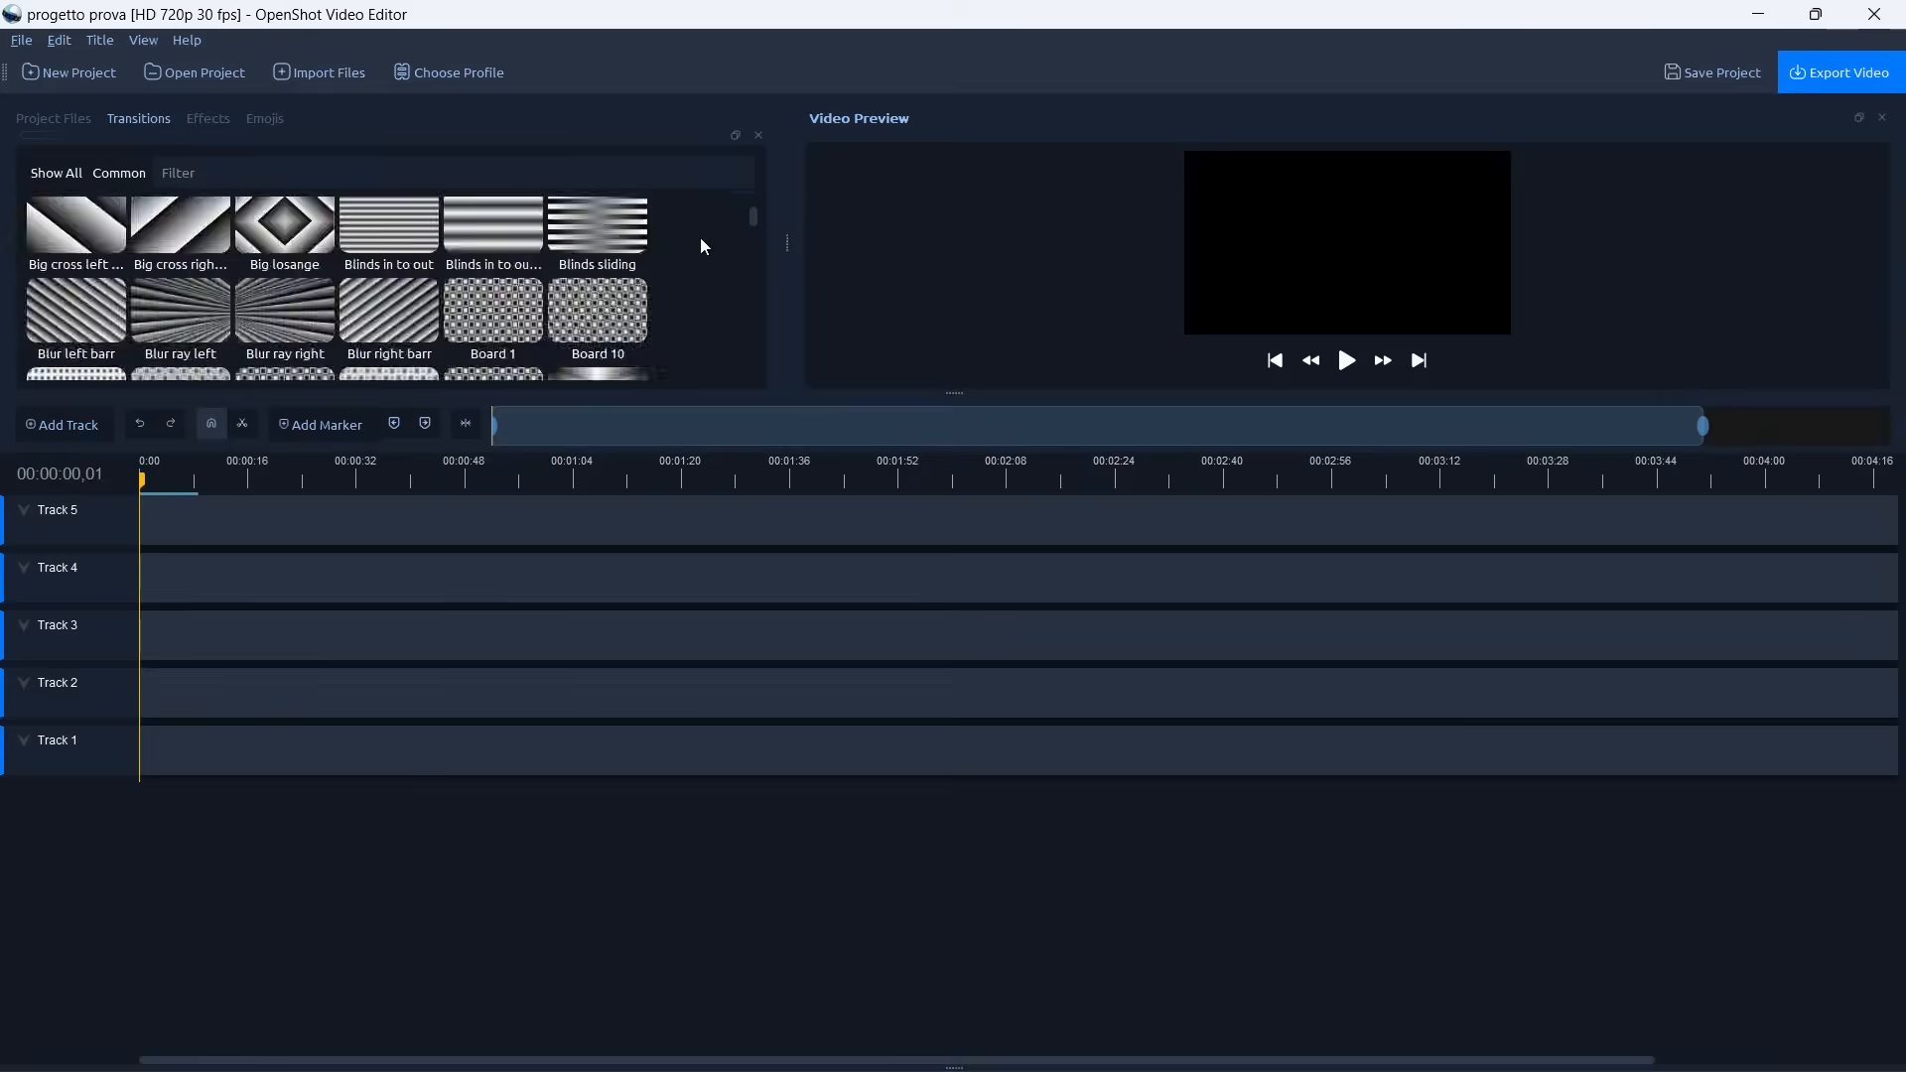
{"action": "scroll", "coordinate": [701, 240], "scroll_direction": "down", "scroll_amount": 8}
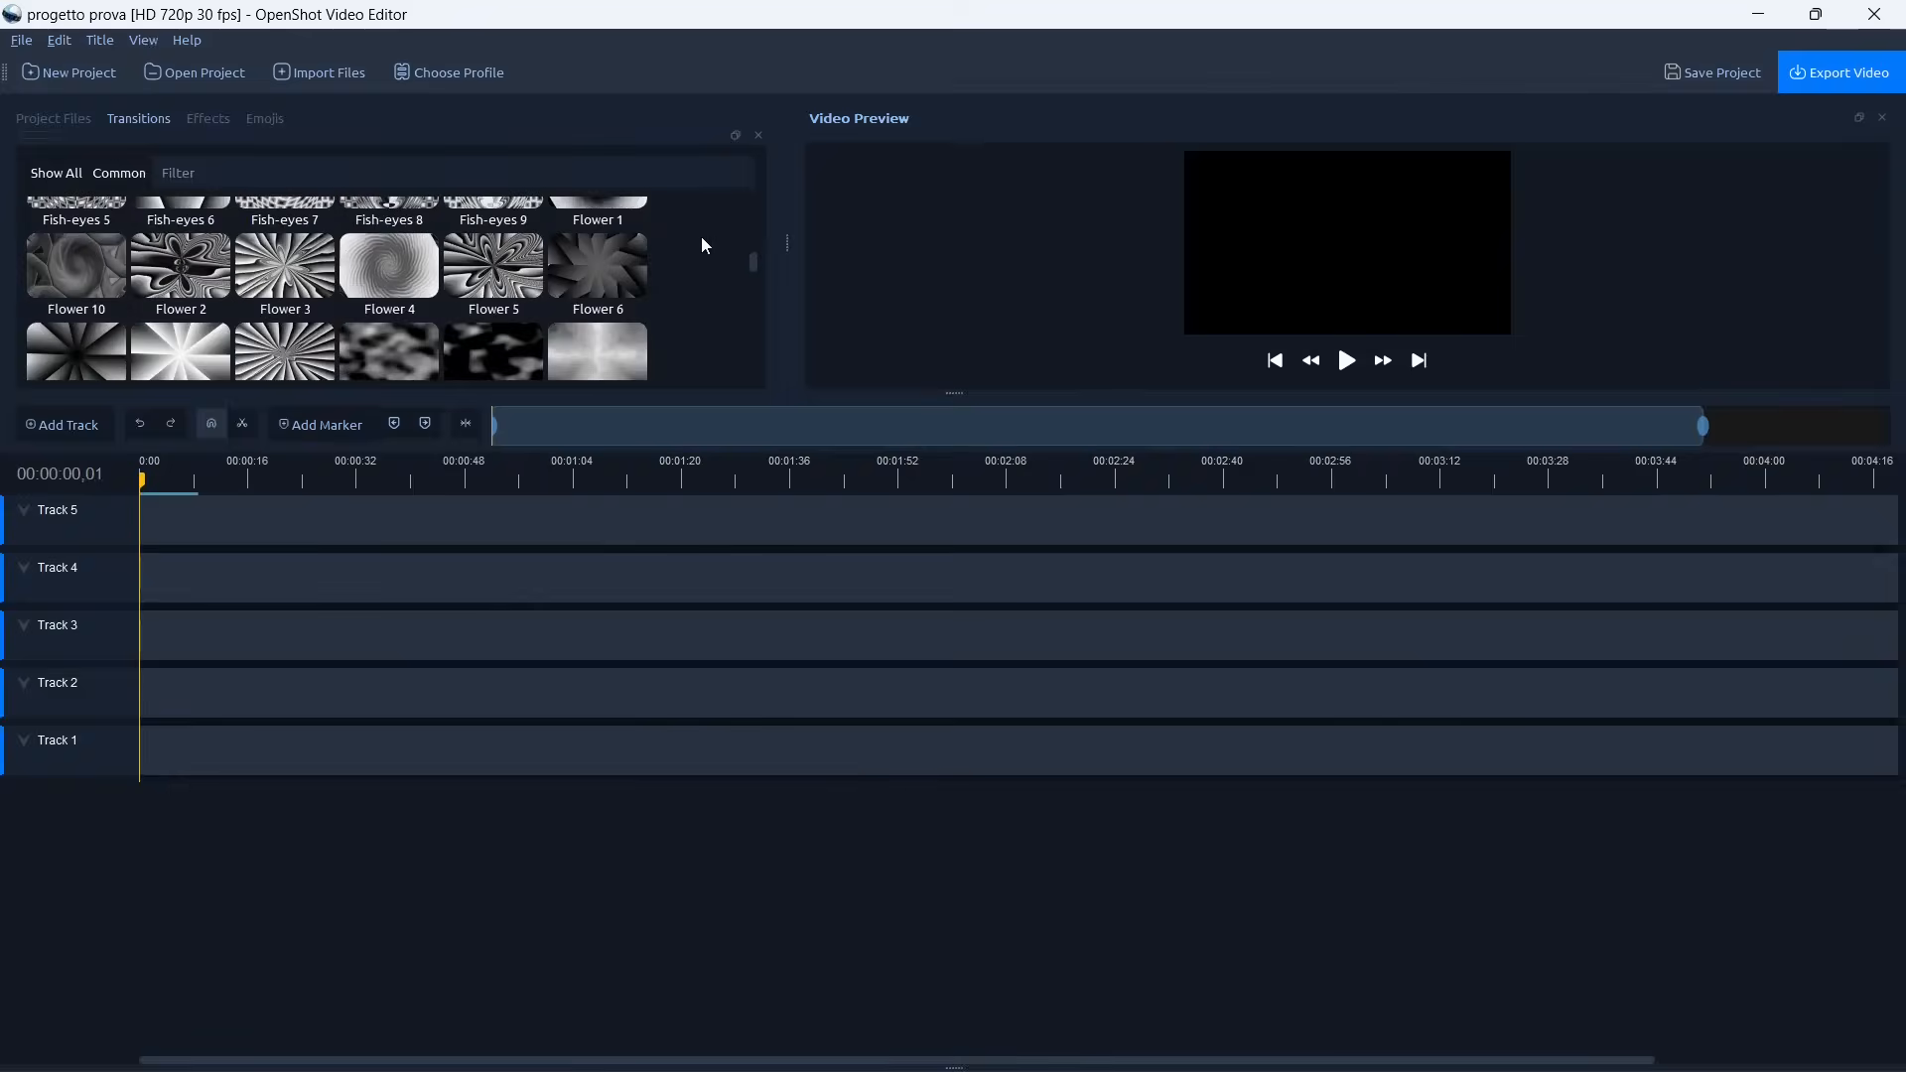
{"action": "scroll", "coordinate": [704, 258], "scroll_direction": "down", "scroll_amount": 4}
{"action": "scroll", "coordinate": [732, 312], "scroll_direction": "down", "scroll_amount": 6}
{"action": "left_click_drag", "start_coordinate": [751, 307], "coordinate": [759, 205]}
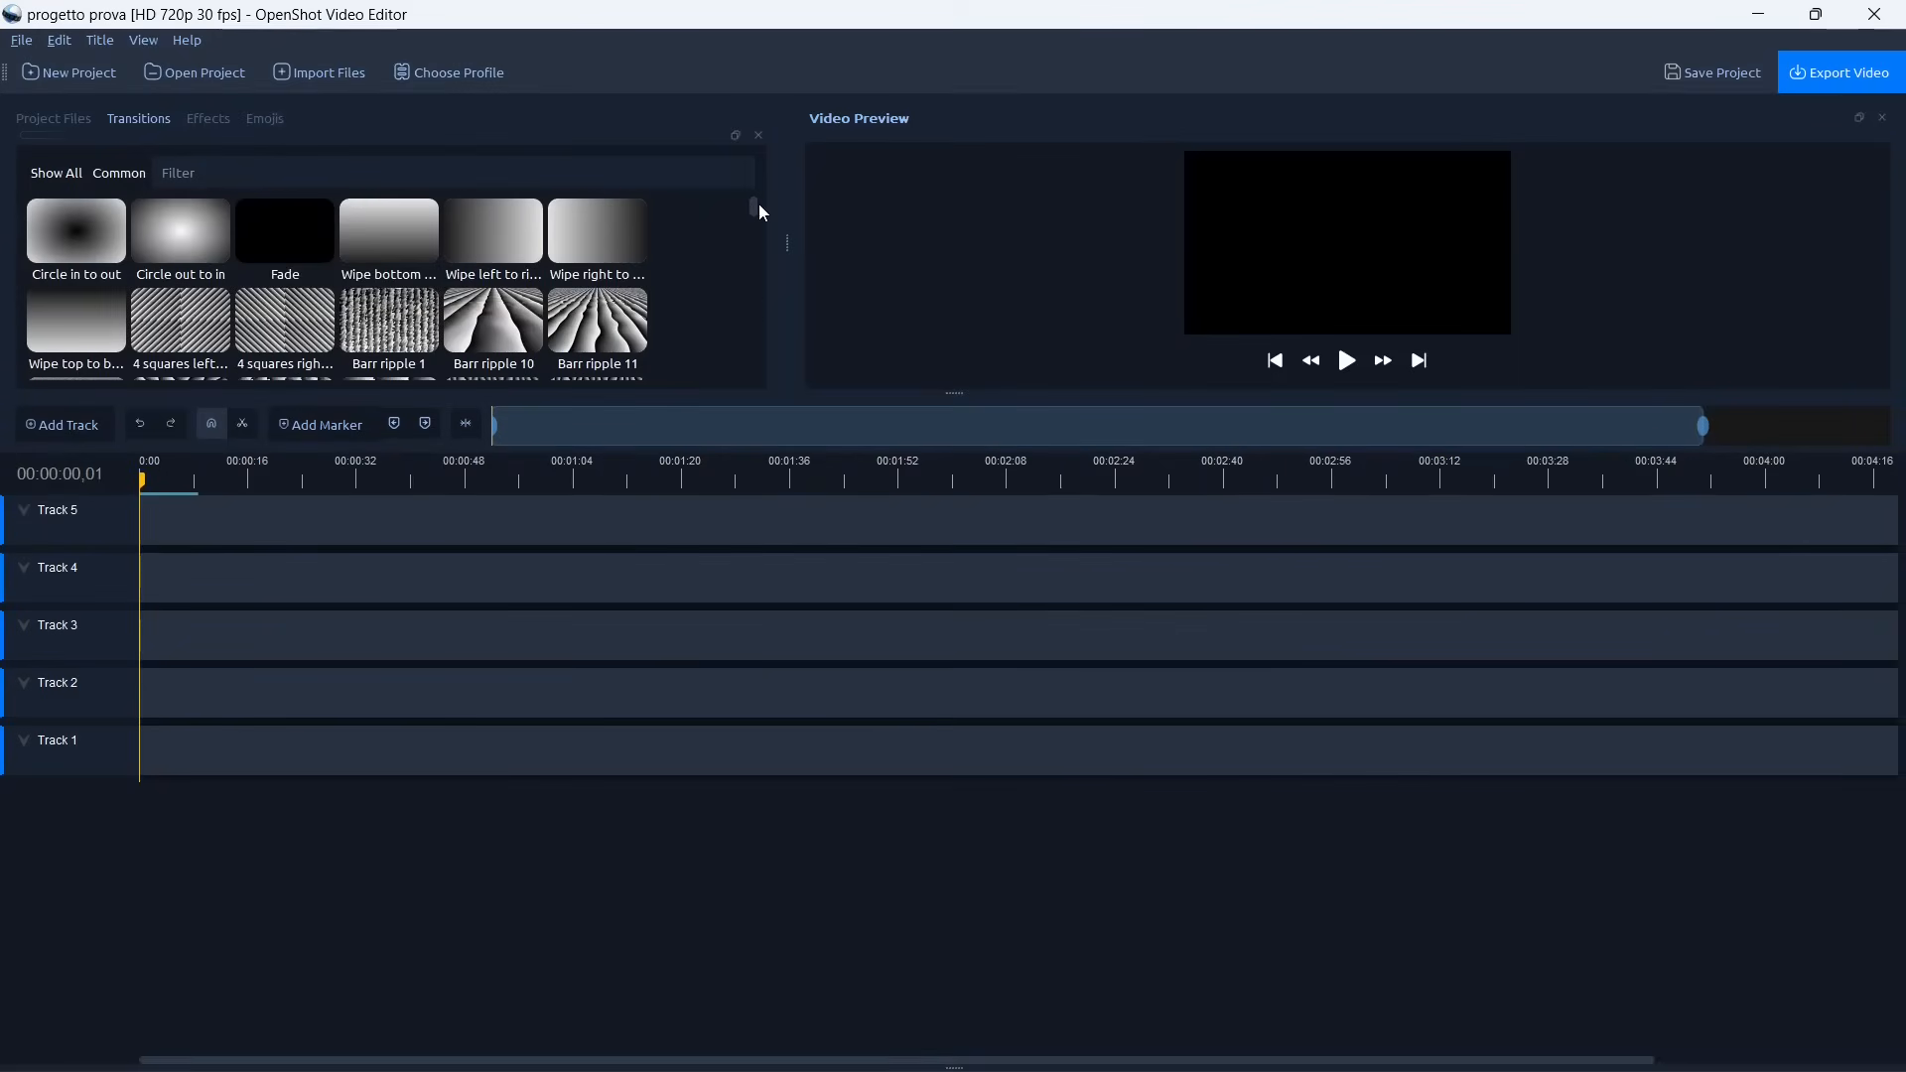
Step: Examine the available effects and the Smileys emojis, and return to the project files
{"action": "left_click", "coordinate": [210, 120]}
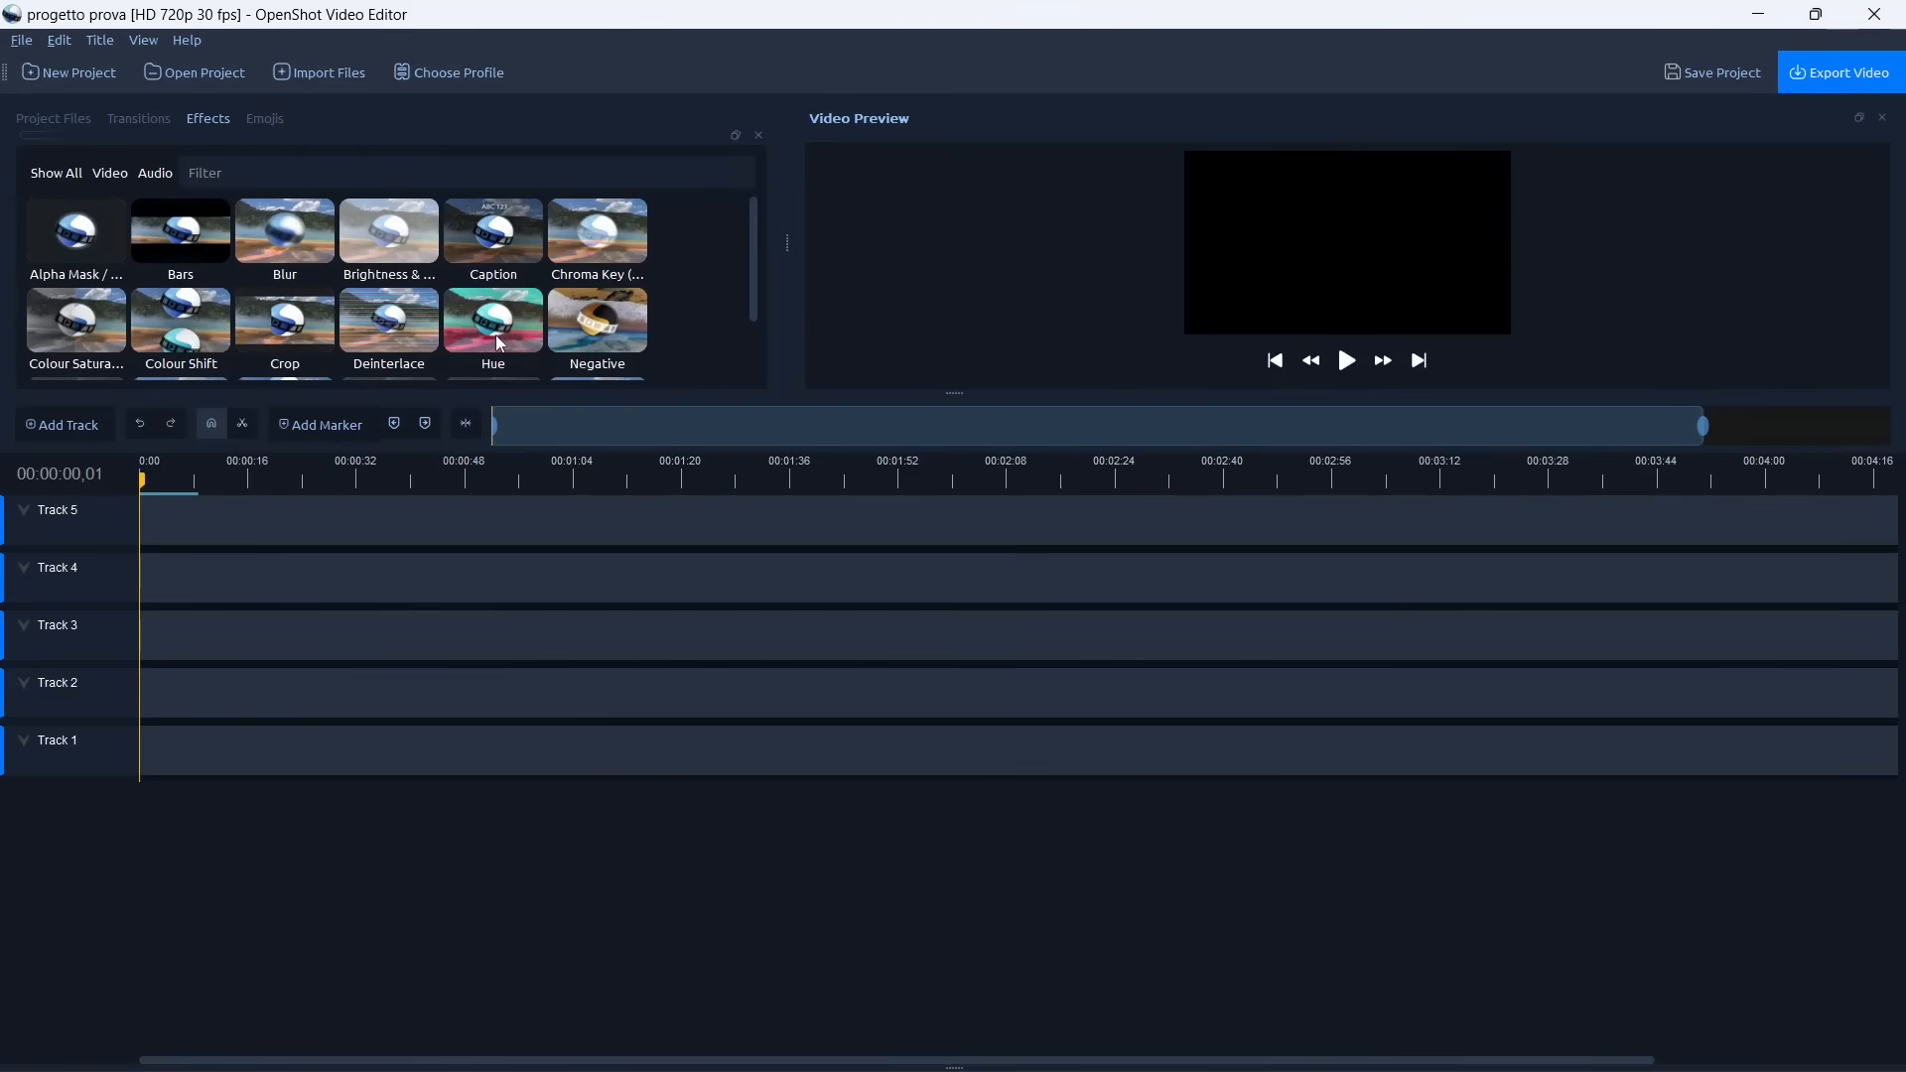
{"action": "left_click", "coordinate": [265, 120]}
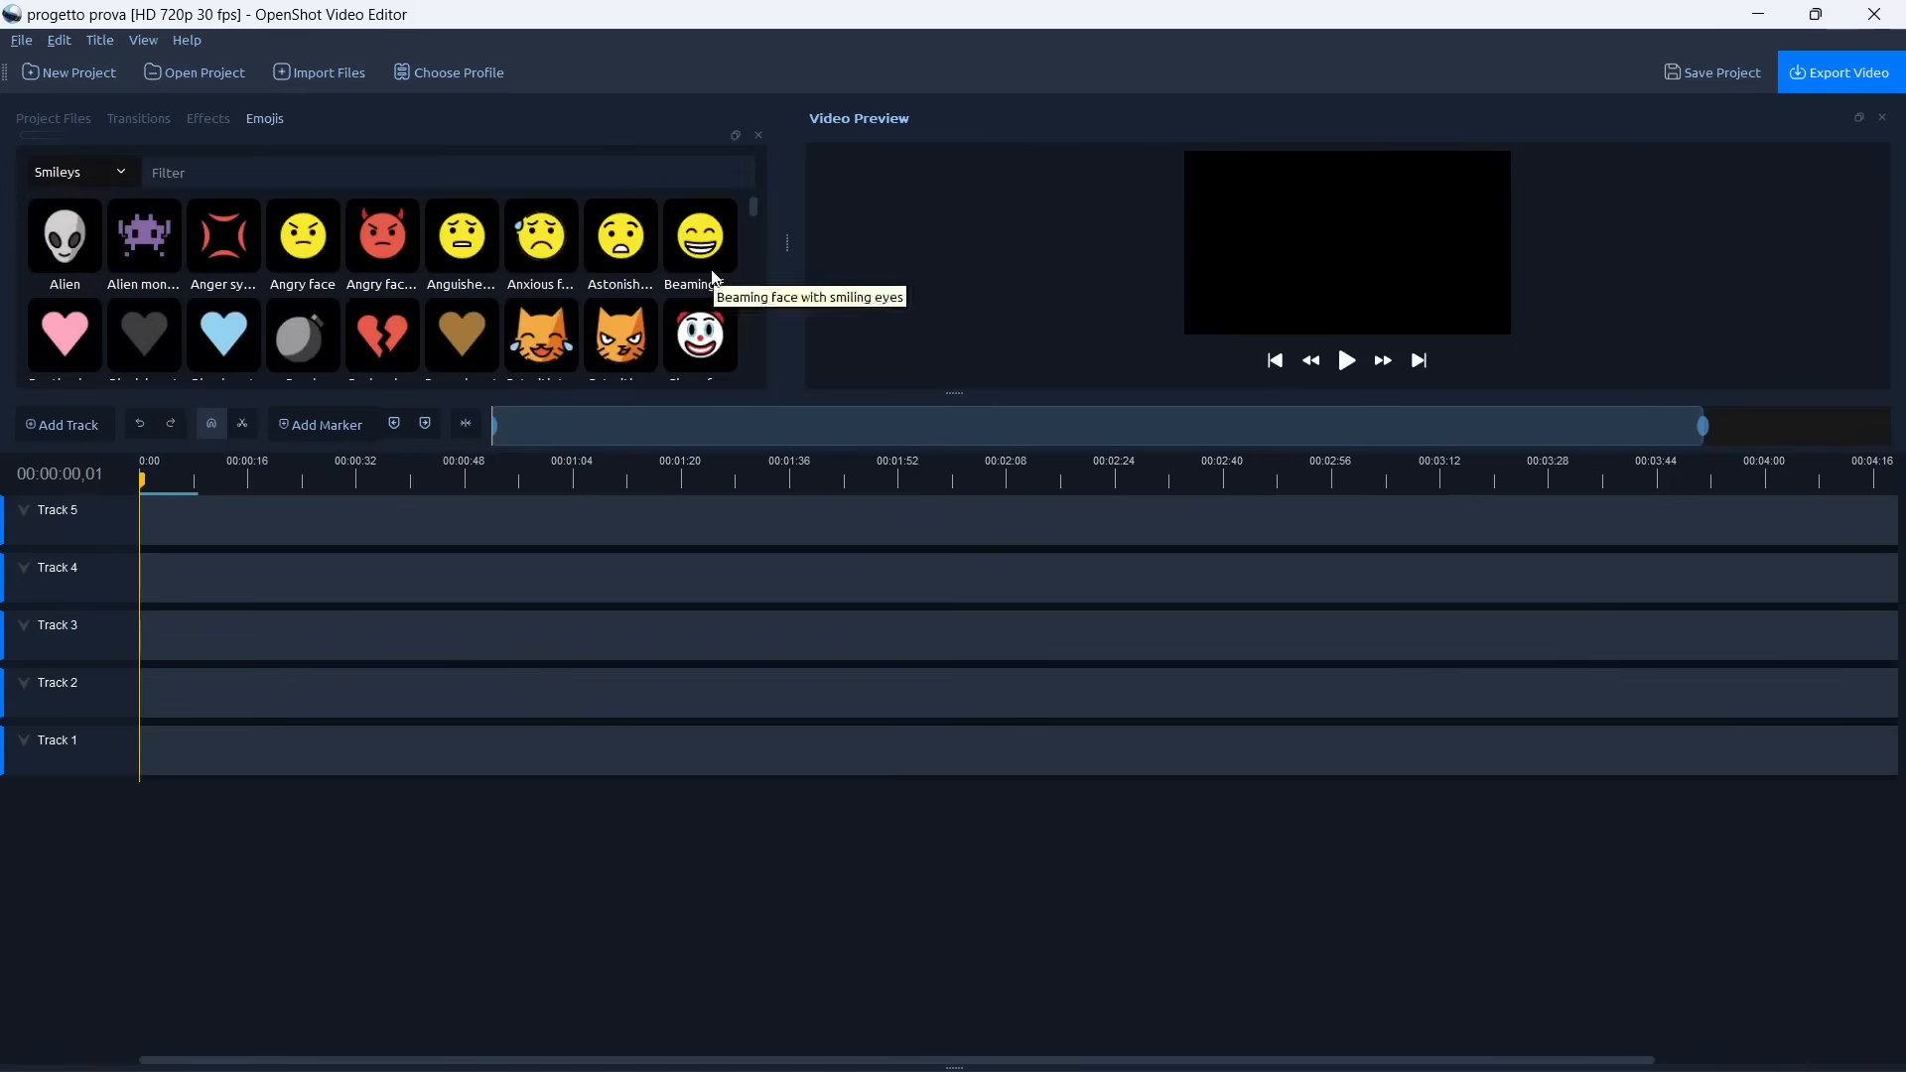
{"action": "scroll", "coordinate": [715, 278], "scroll_direction": "down", "scroll_amount": 5}
{"action": "scroll", "coordinate": [716, 278], "scroll_direction": "down", "scroll_amount": 10}
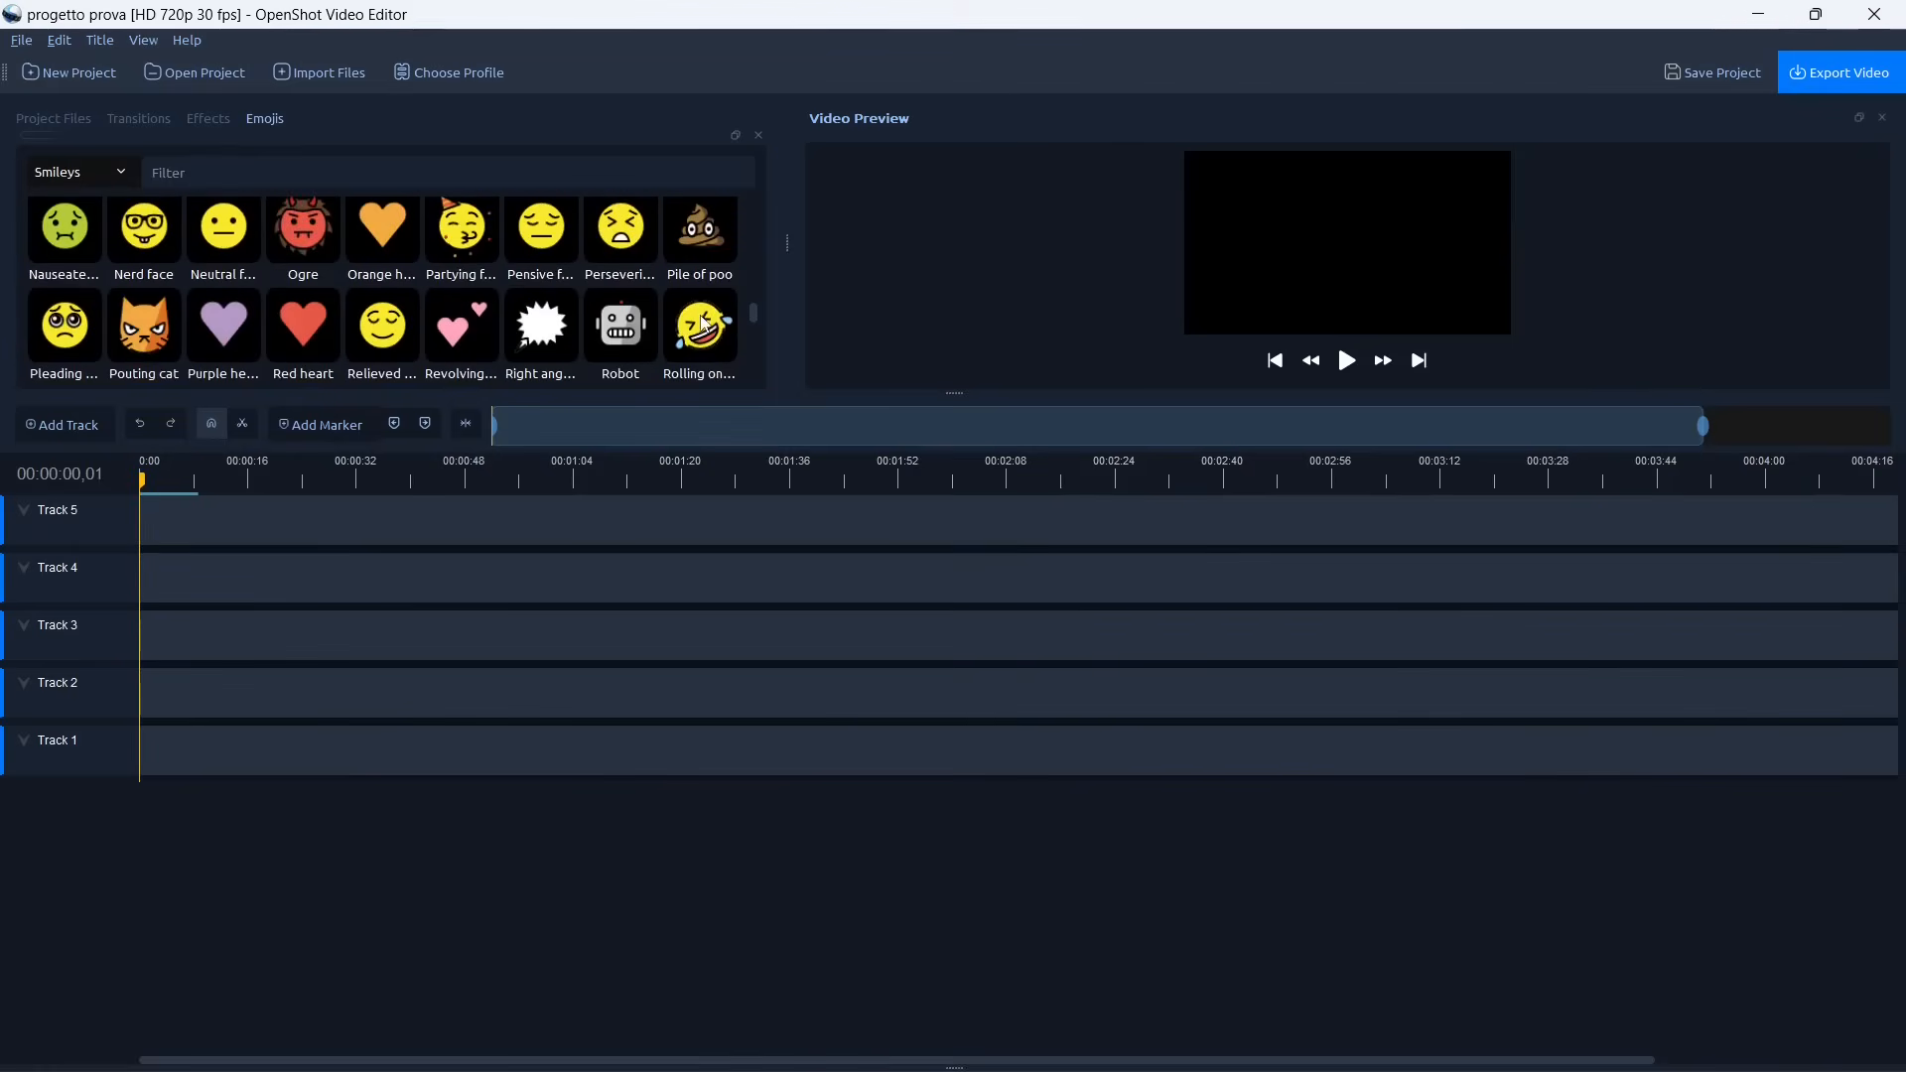
{"action": "scroll", "coordinate": [705, 331], "scroll_direction": "up", "scroll_amount": 15}
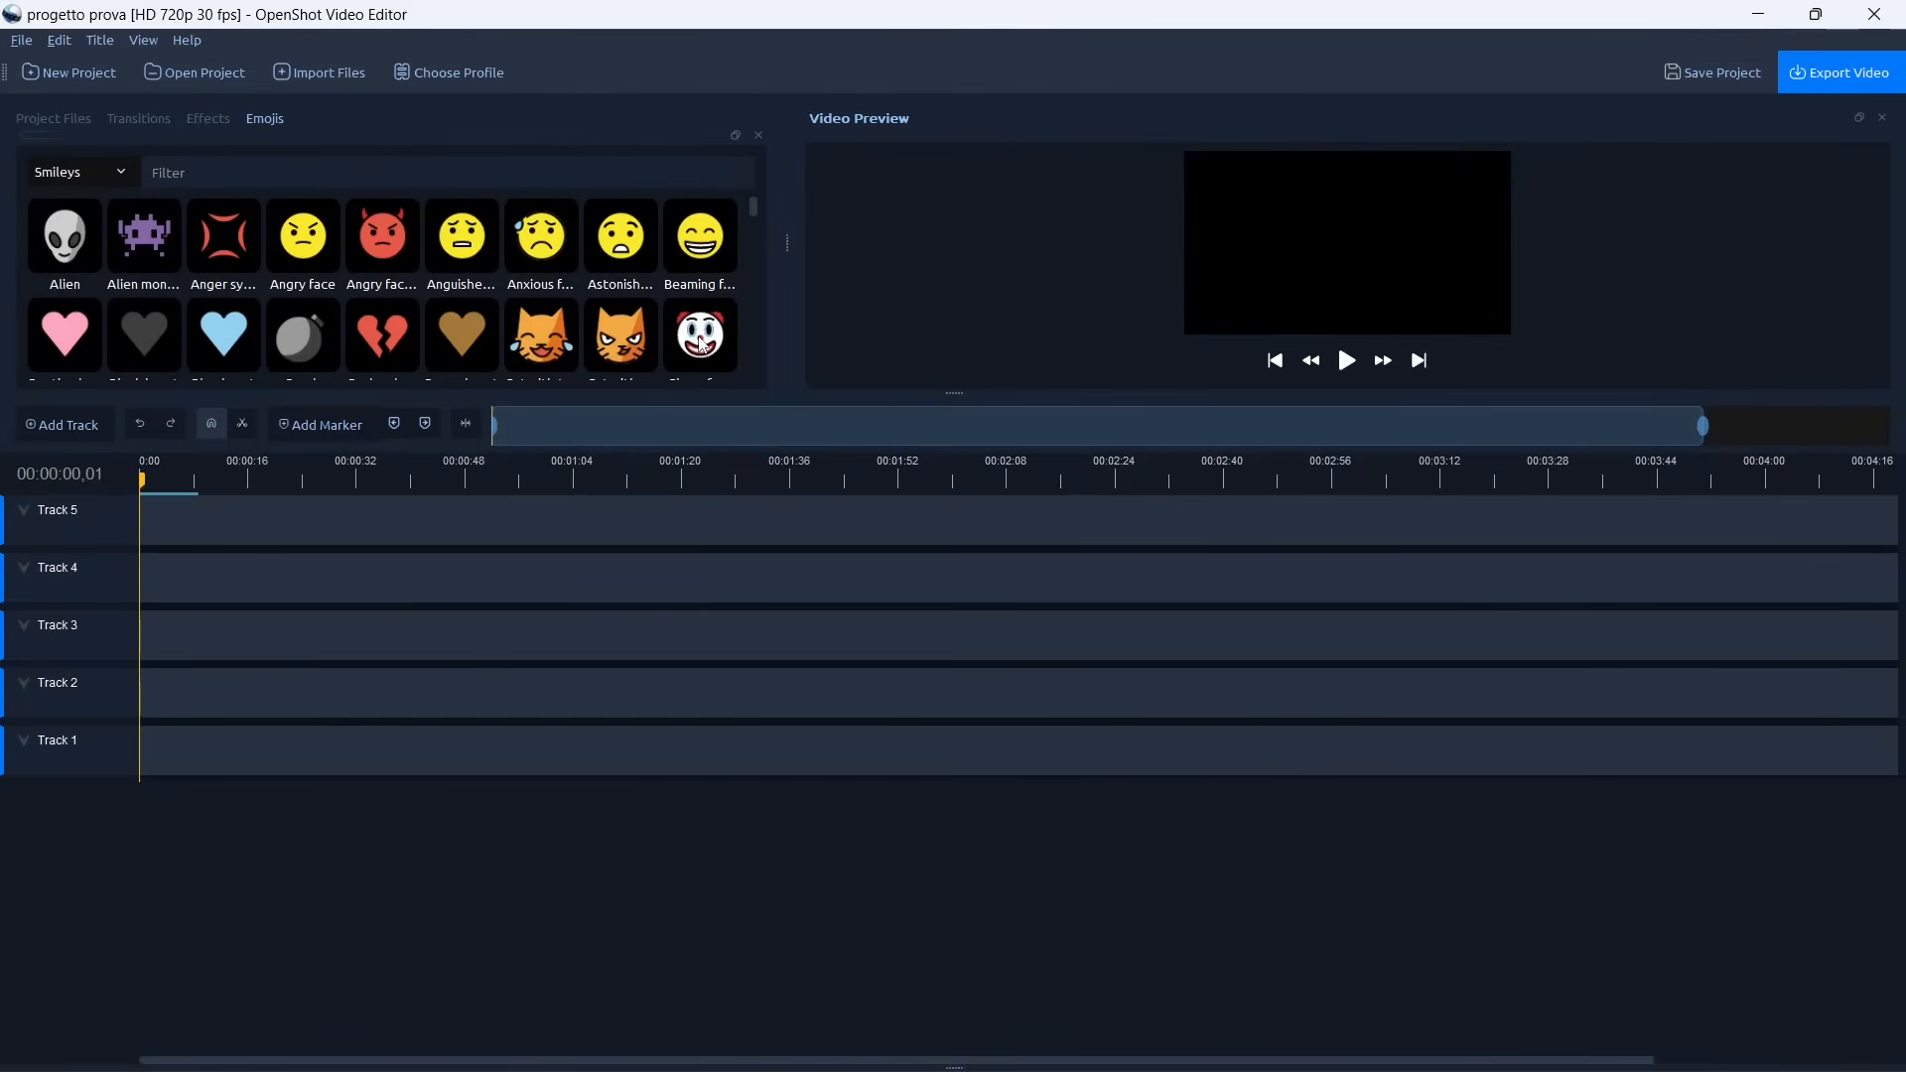
{"action": "left_click", "coordinate": [43, 117]}
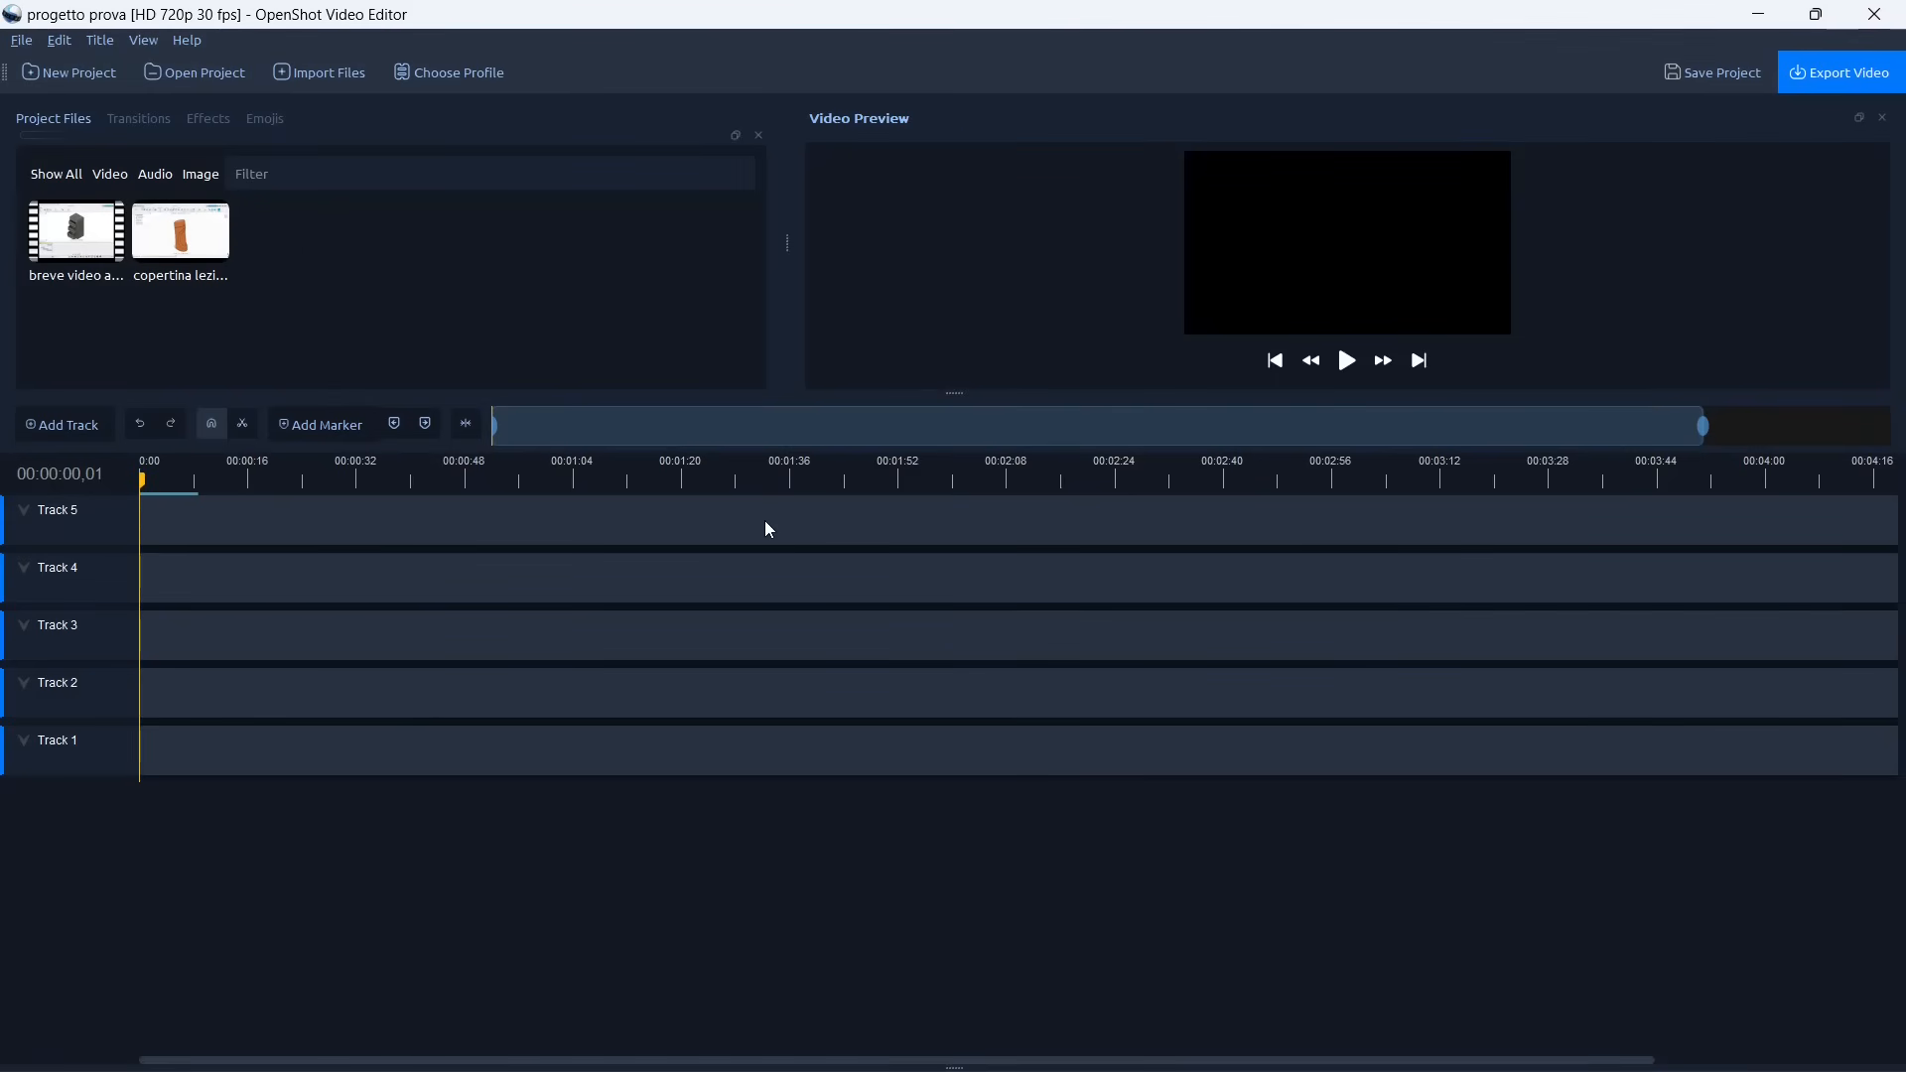
Step: Place the clip breve video animazione.mp4 on the timeline and position it on Track 4, starting at about 15 seconds
{"action": "left_click", "coordinate": [82, 248]}
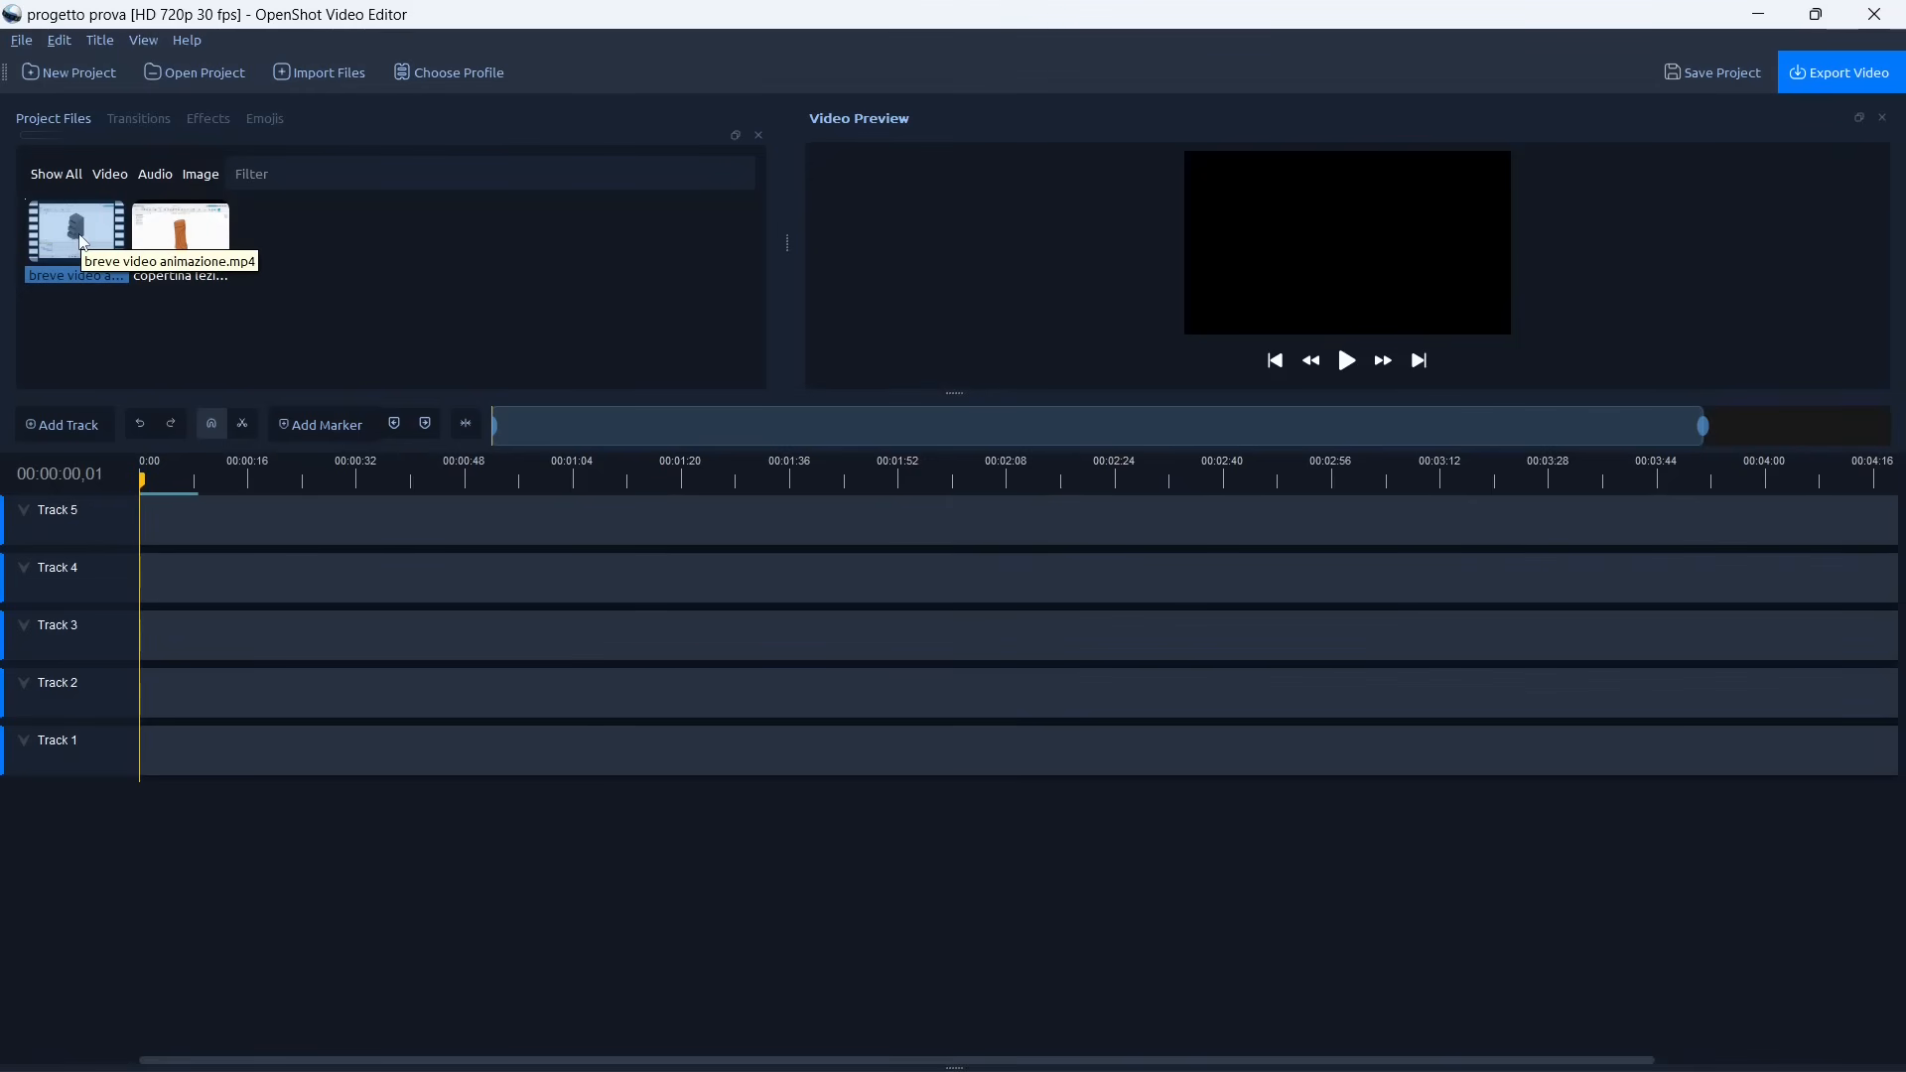
{"action": "left_click_drag", "start_coordinate": [79, 234], "coordinate": [320, 526]}
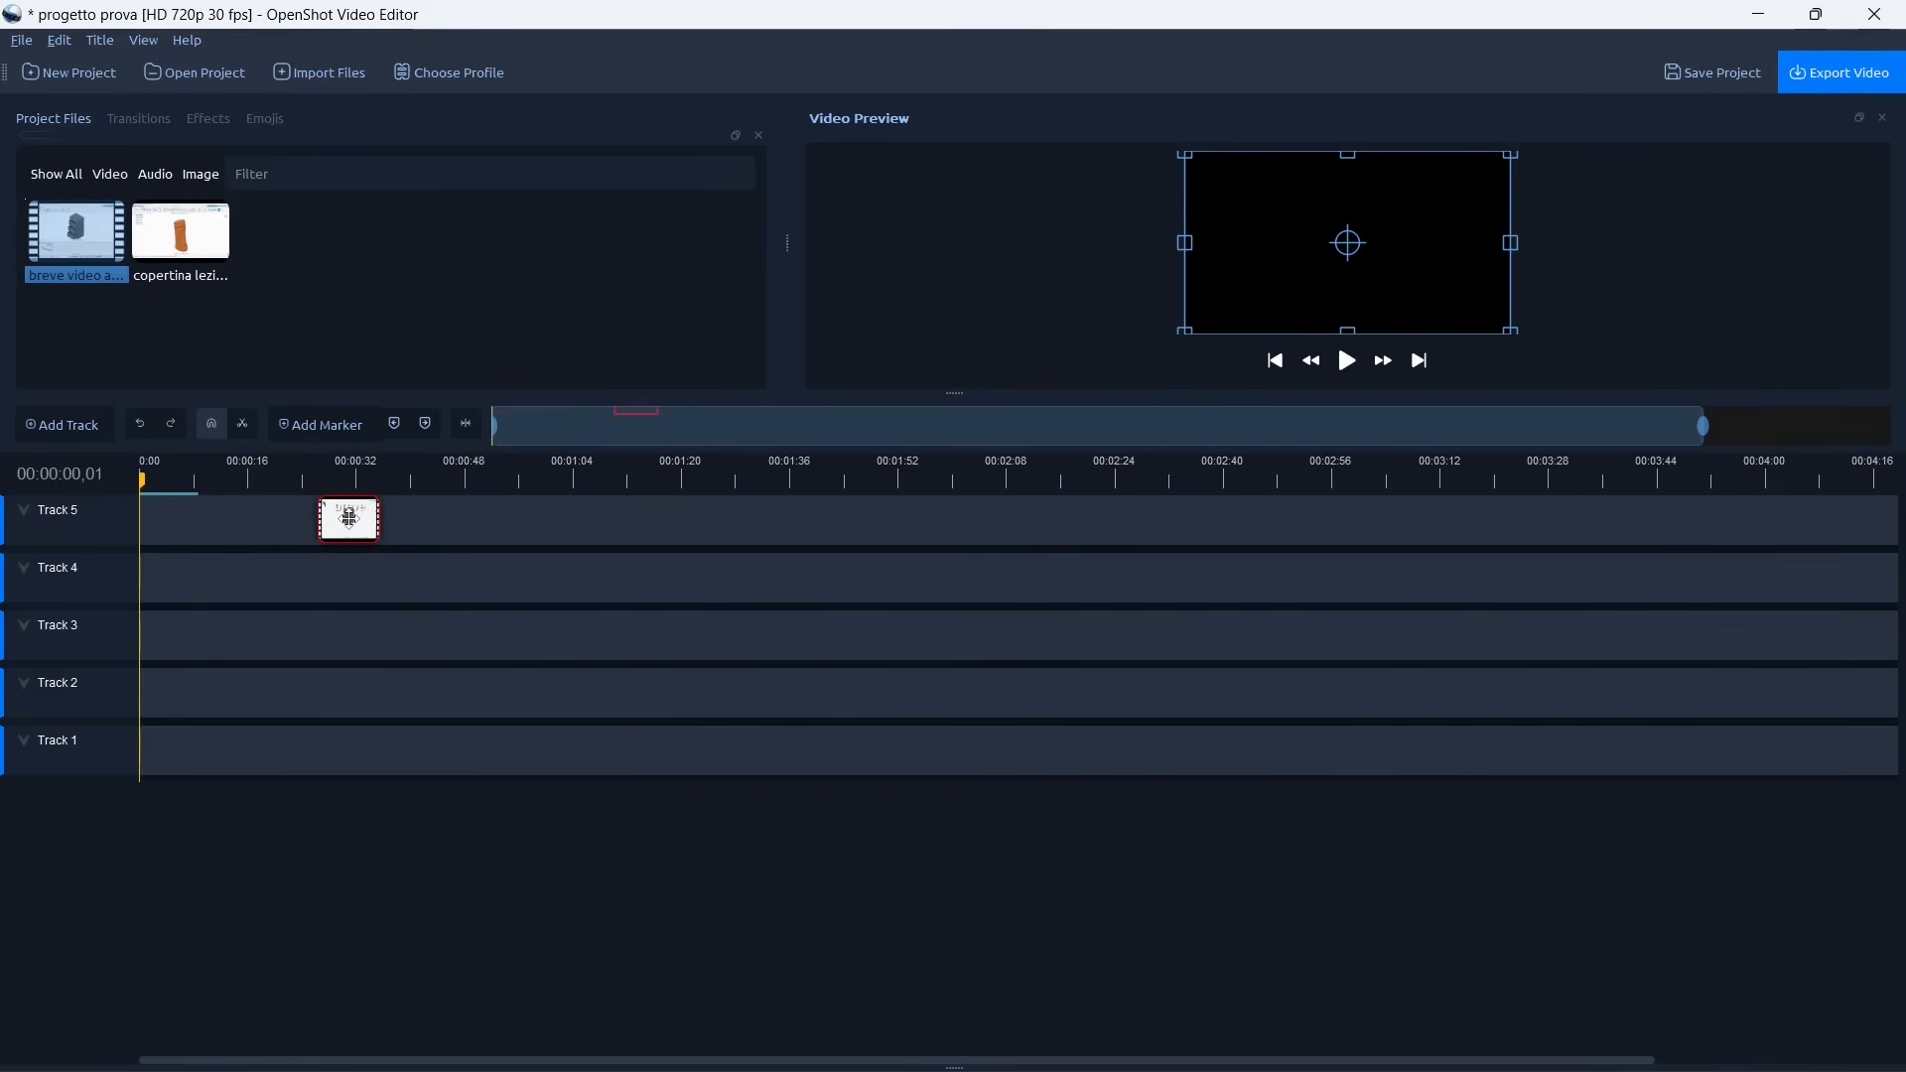
{"action": "left_click_drag", "start_coordinate": [350, 520], "coordinate": [267, 573]}
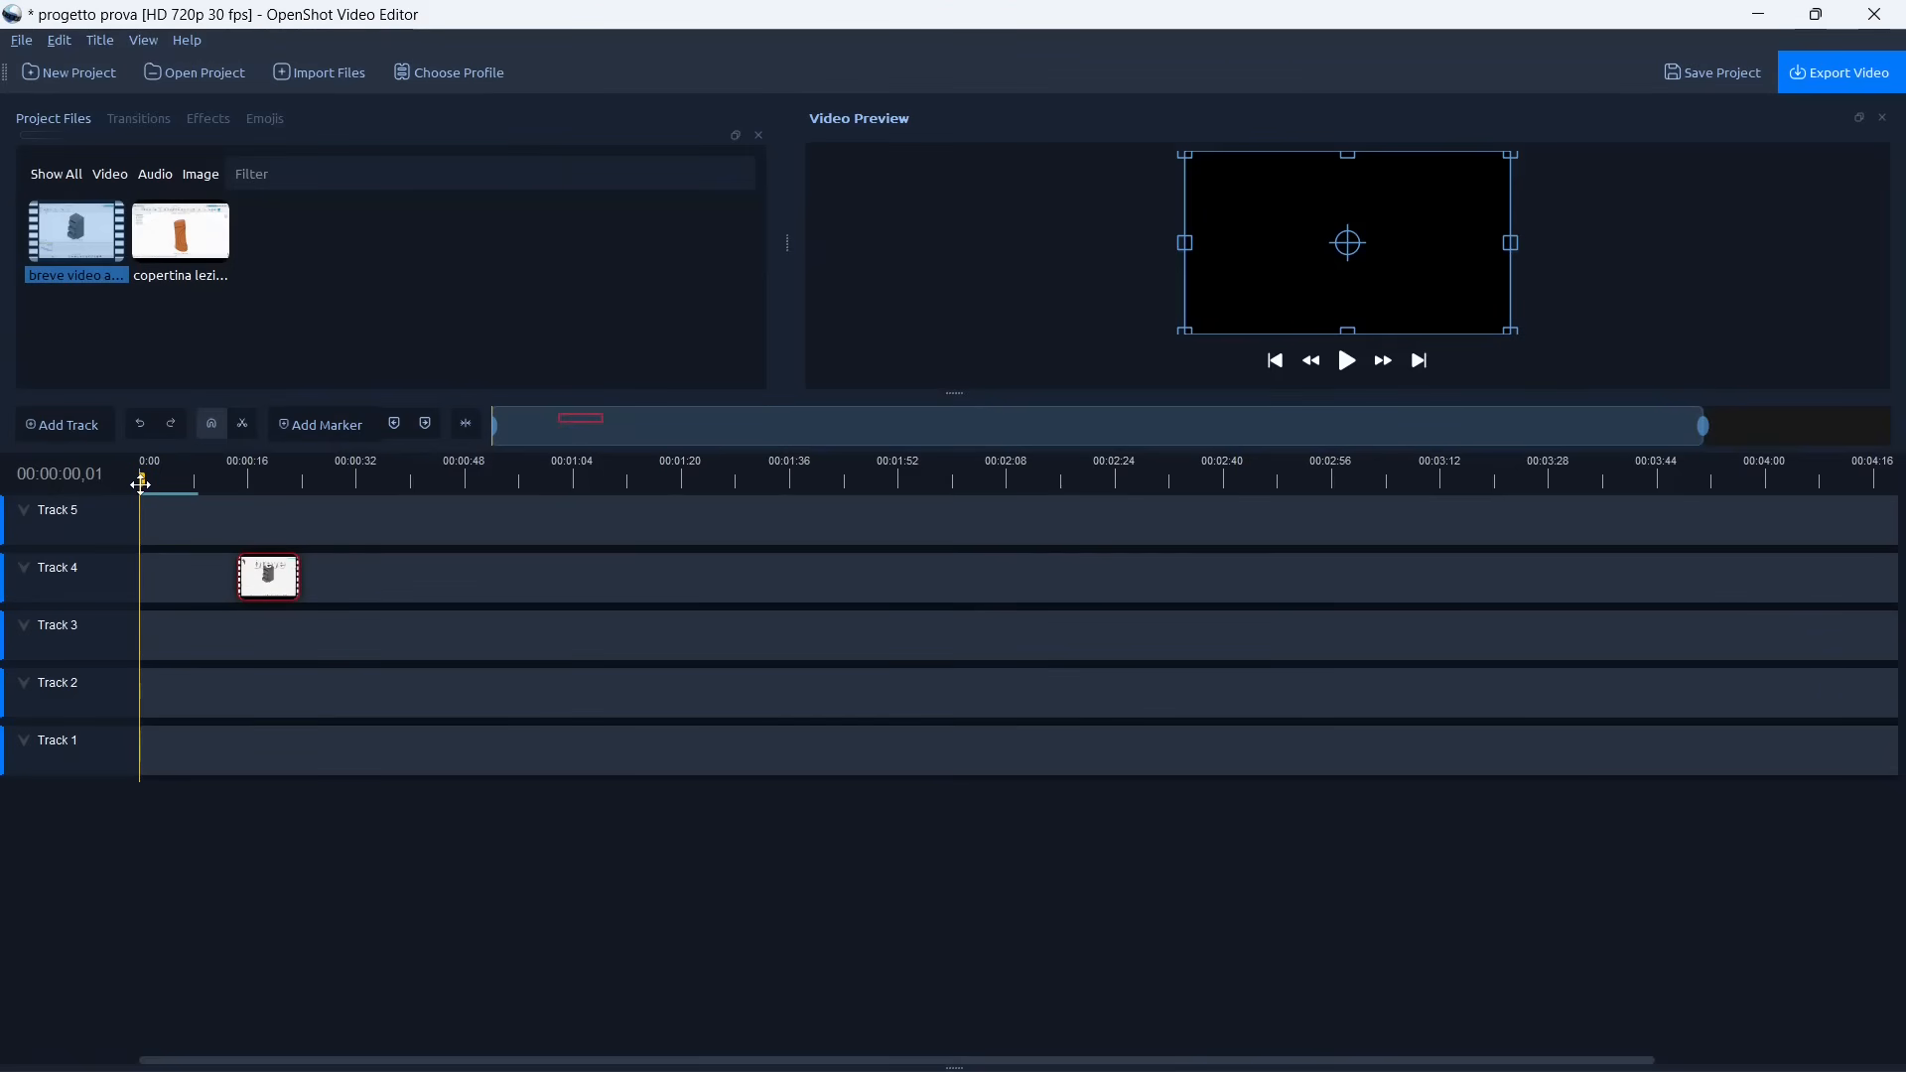
Step: Move the playhead over the clip on Track 4, to about 17 seconds, and save the project
{"action": "left_click_drag", "start_coordinate": [139, 483], "coordinate": [277, 486]}
{"action": "left_click_drag", "start_coordinate": [201, 485], "coordinate": [260, 492]}
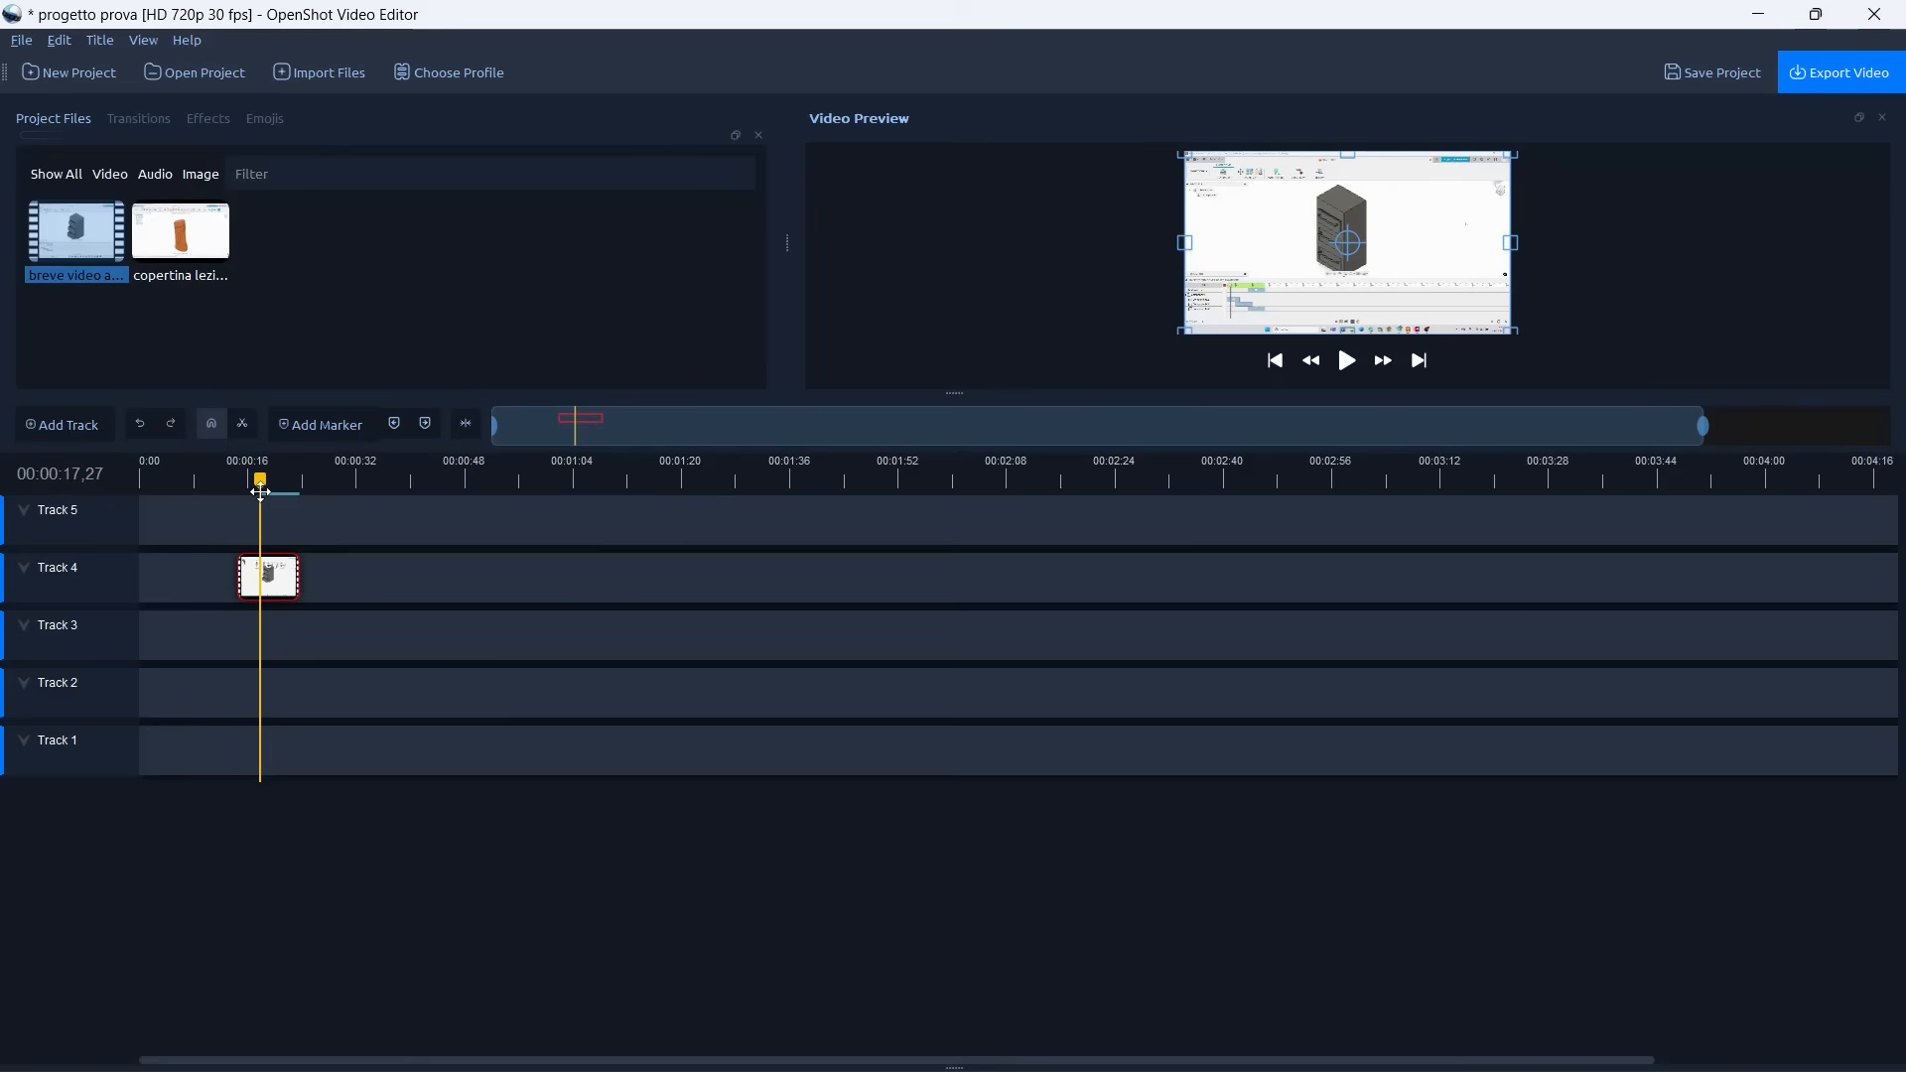
{"action": "key", "text": "ctrl+s"}
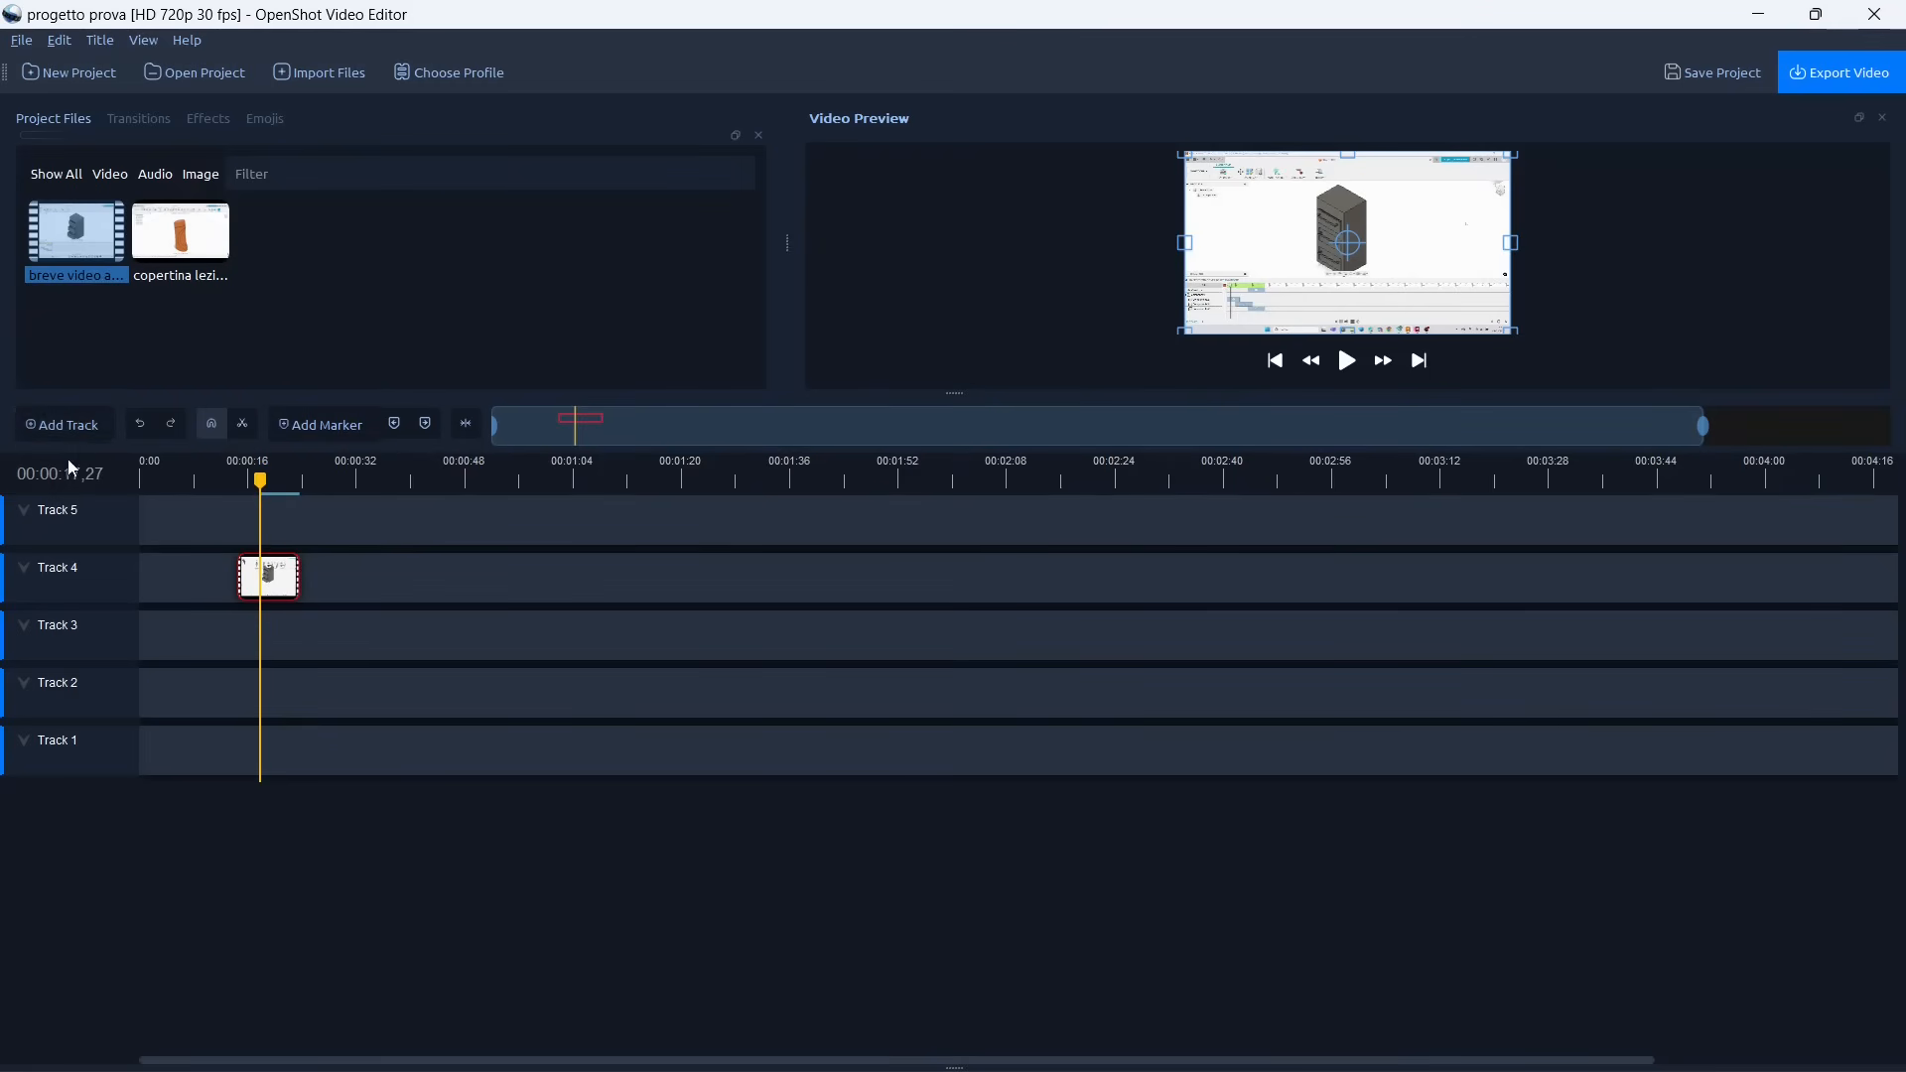
Step: Add a track to the timeline and undo the addition
{"action": "left_click", "coordinate": [88, 427]}
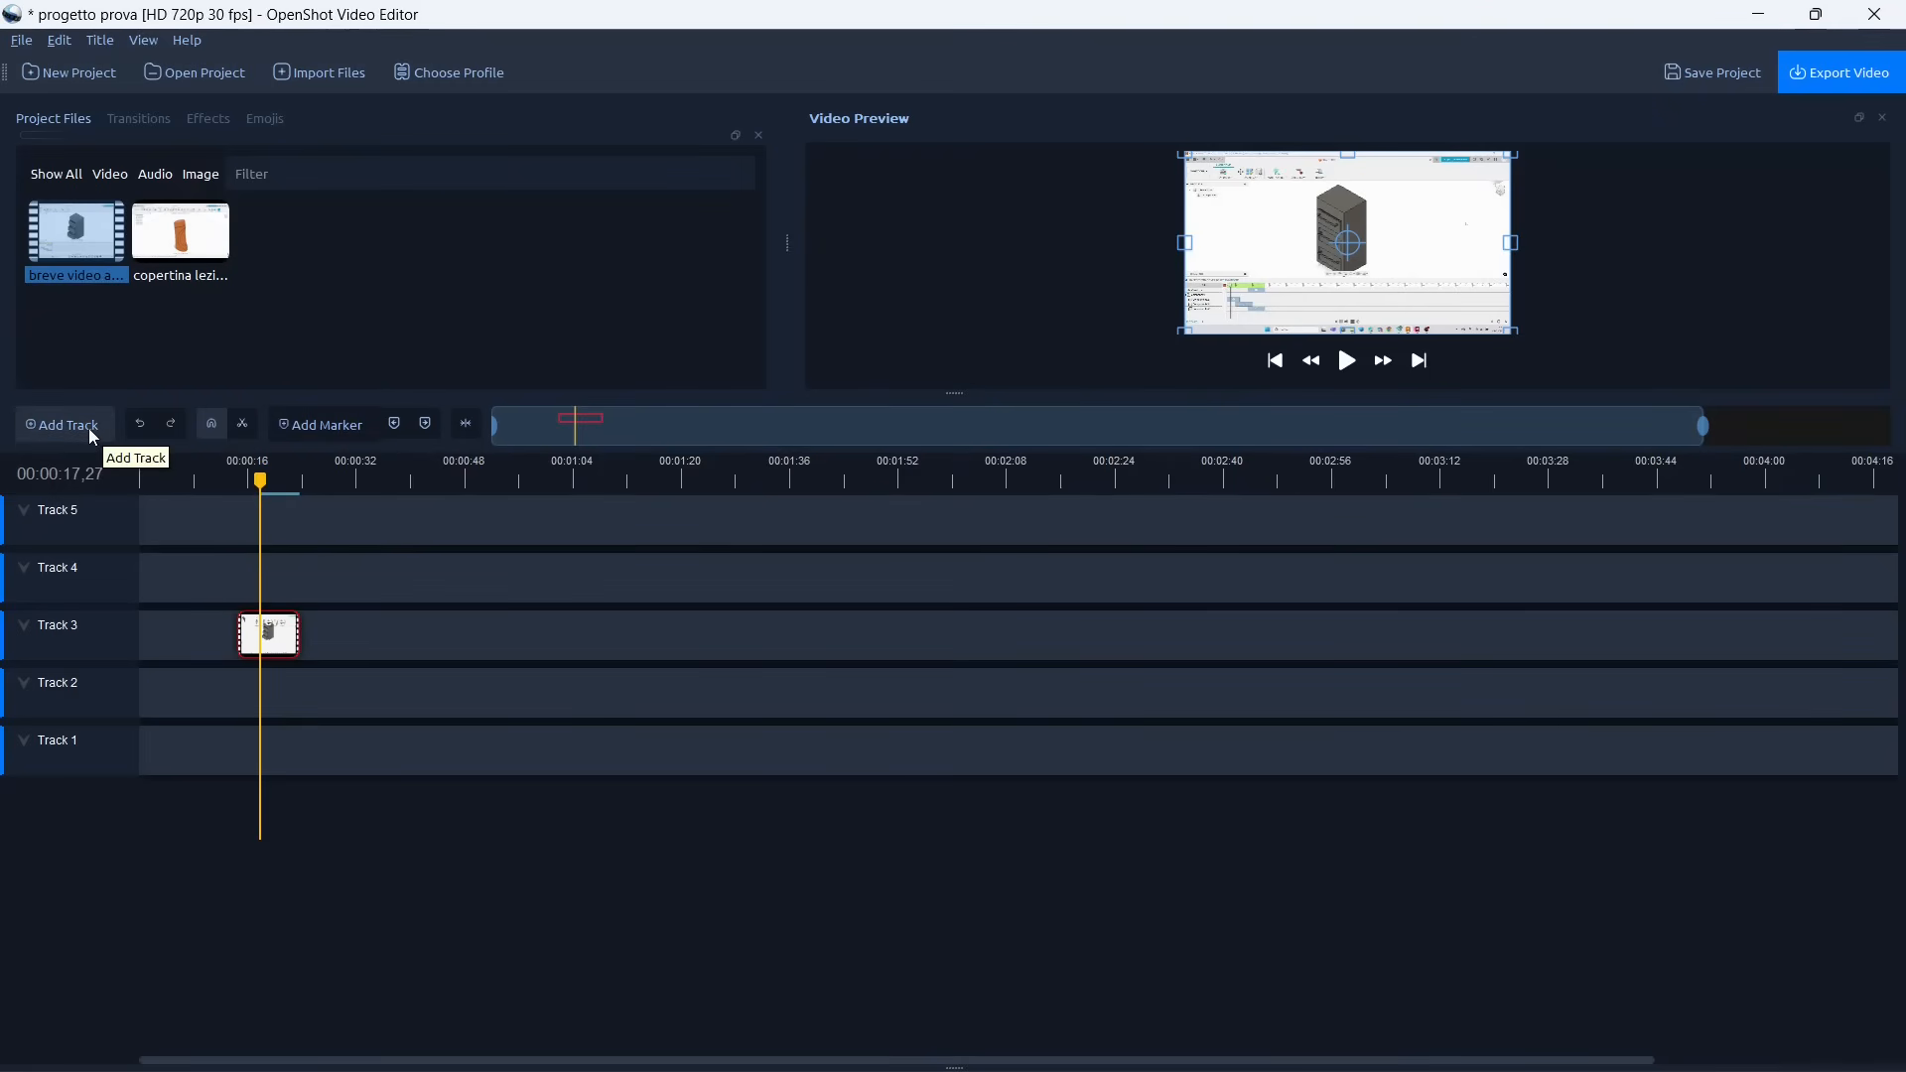
{"action": "left_click", "coordinate": [139, 425]}
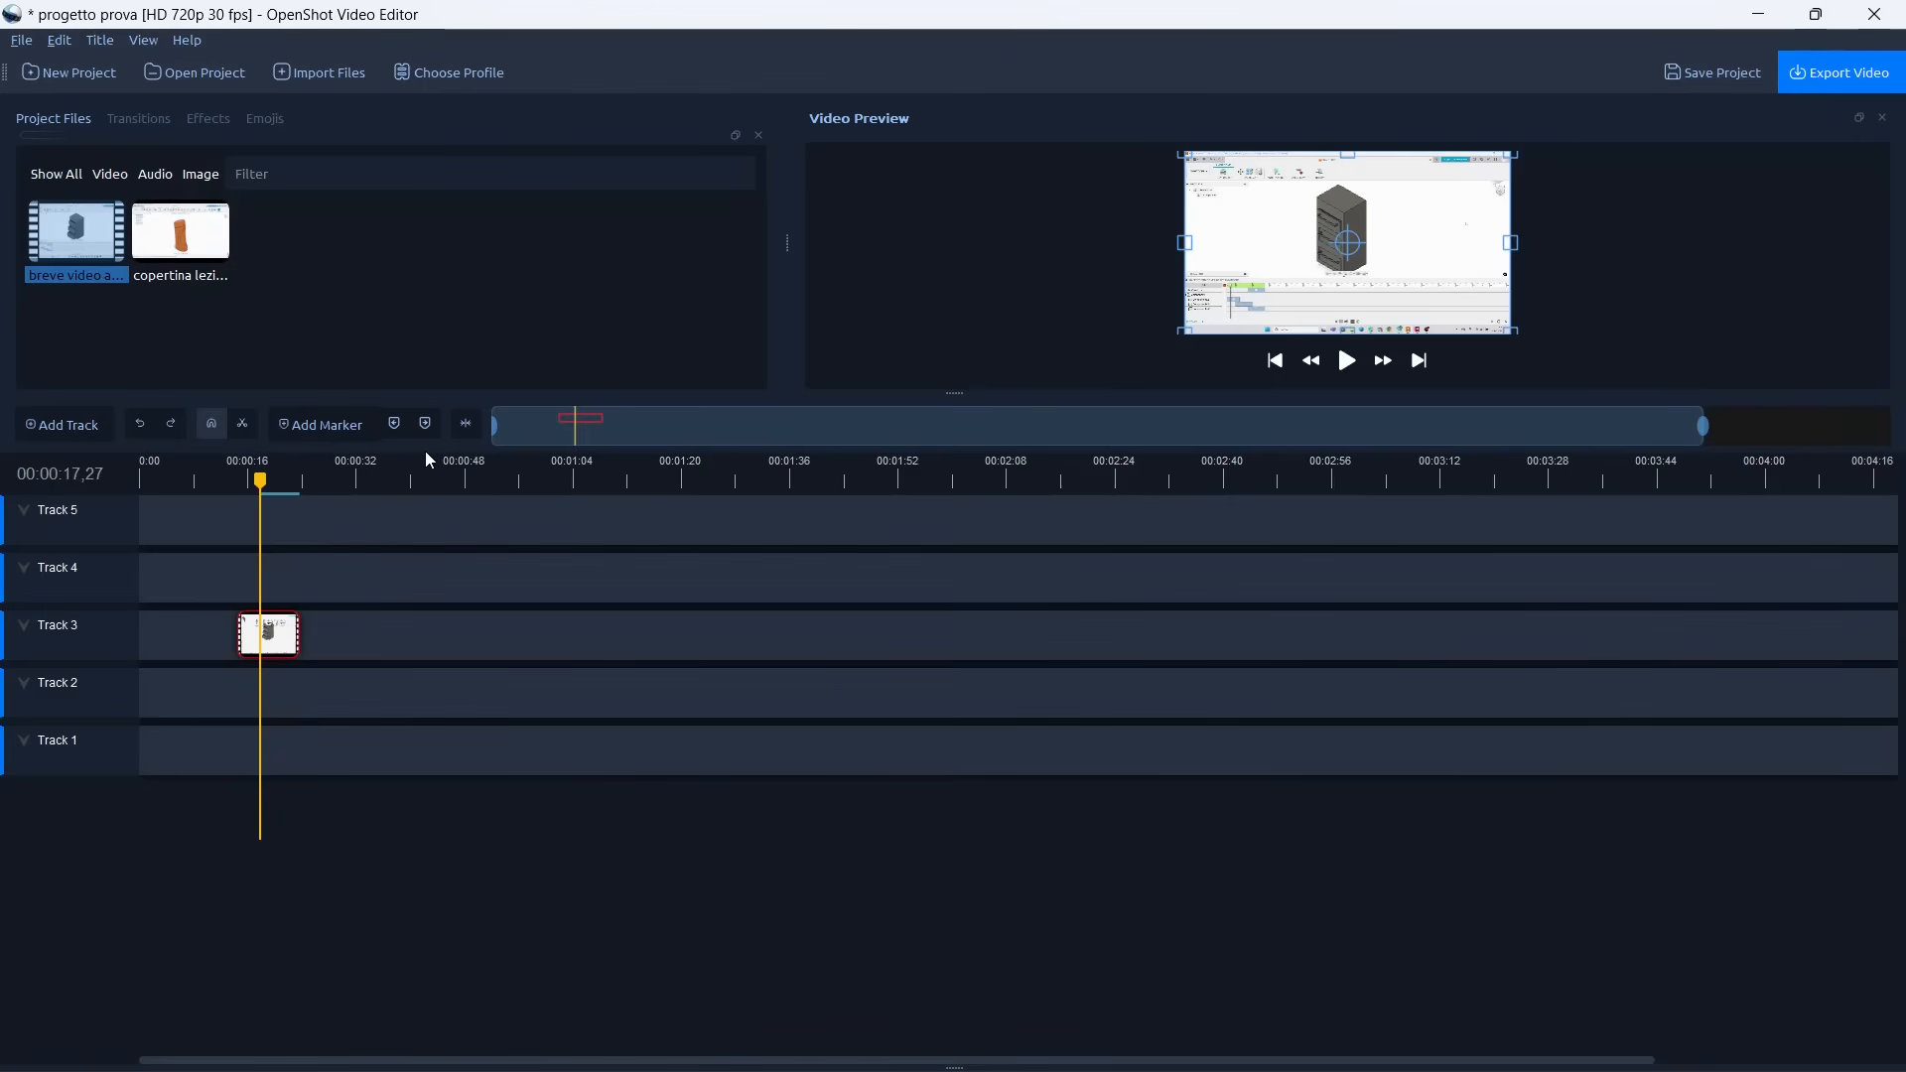
Step: Preview the clip with play, fast forward and pause, and jump to the end of the video
{"action": "left_click", "coordinate": [1349, 362]}
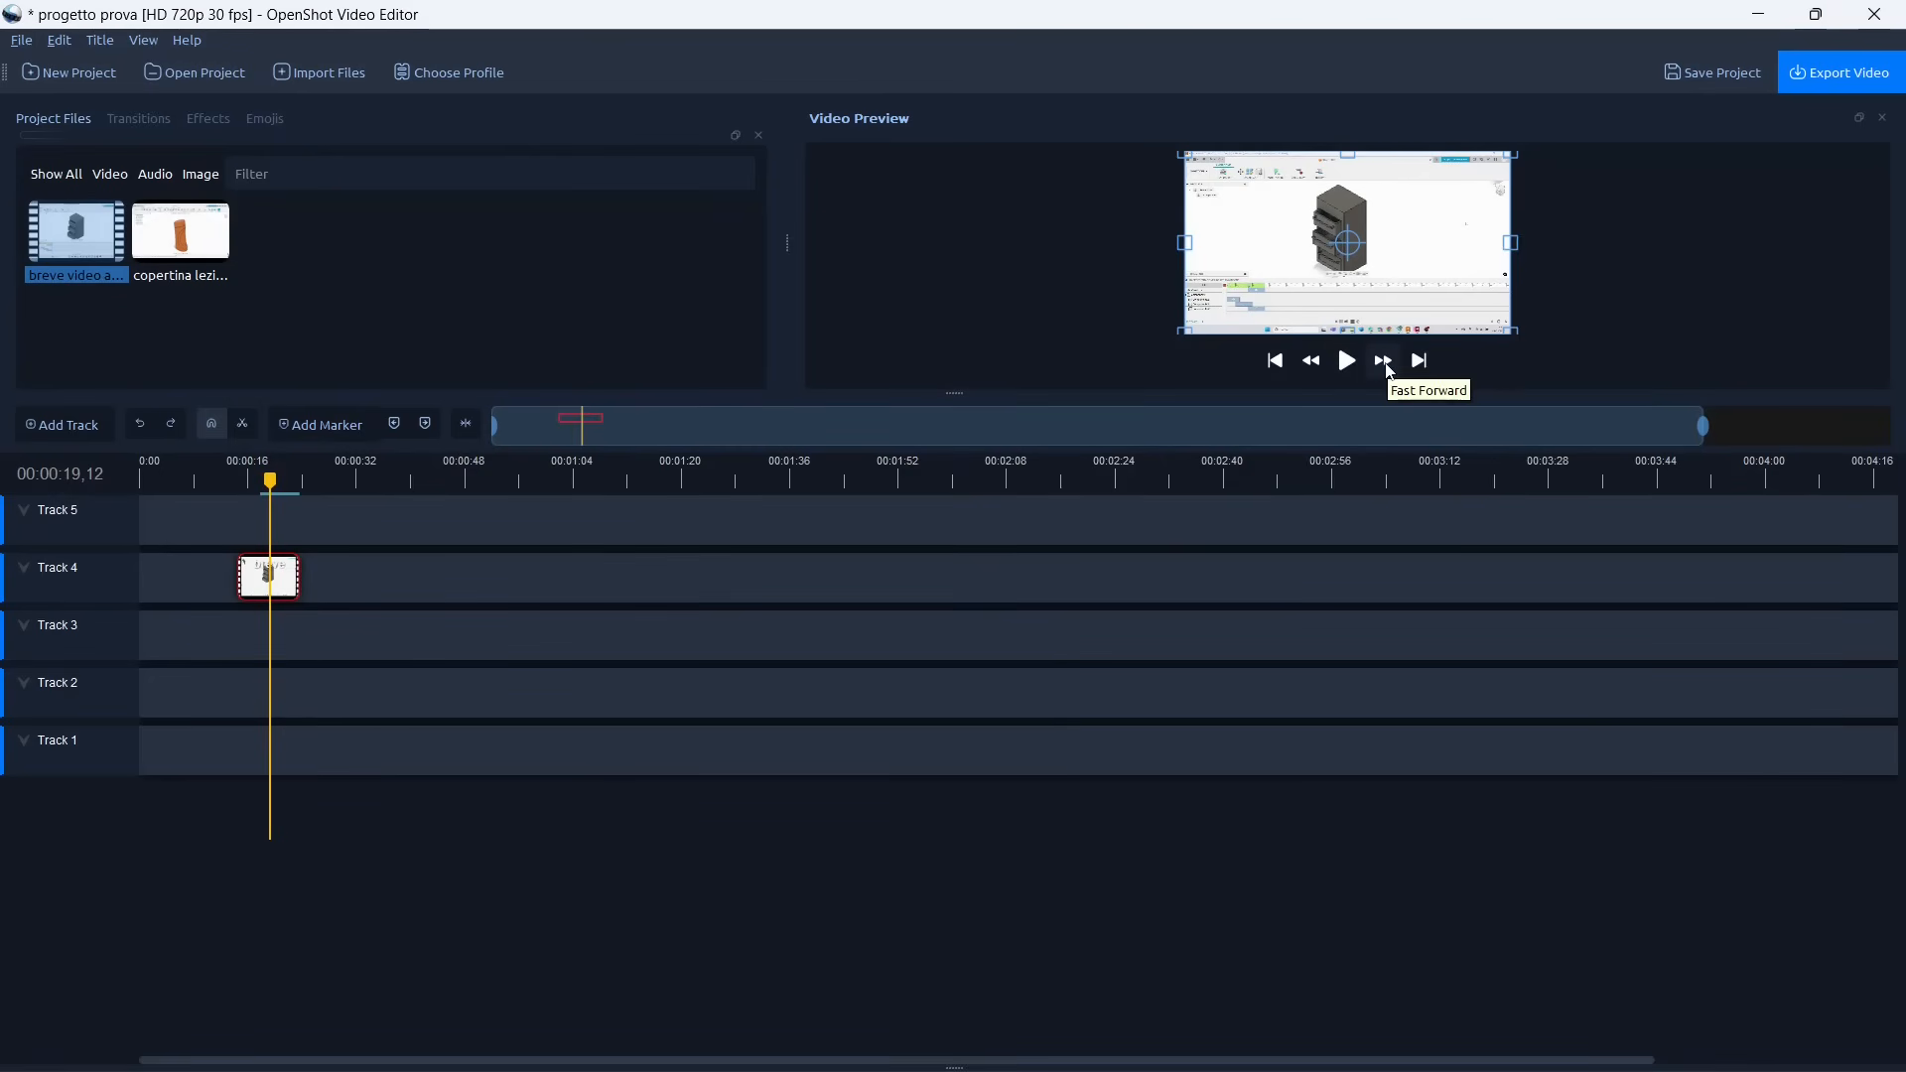
{"action": "left_click", "coordinate": [1390, 369]}
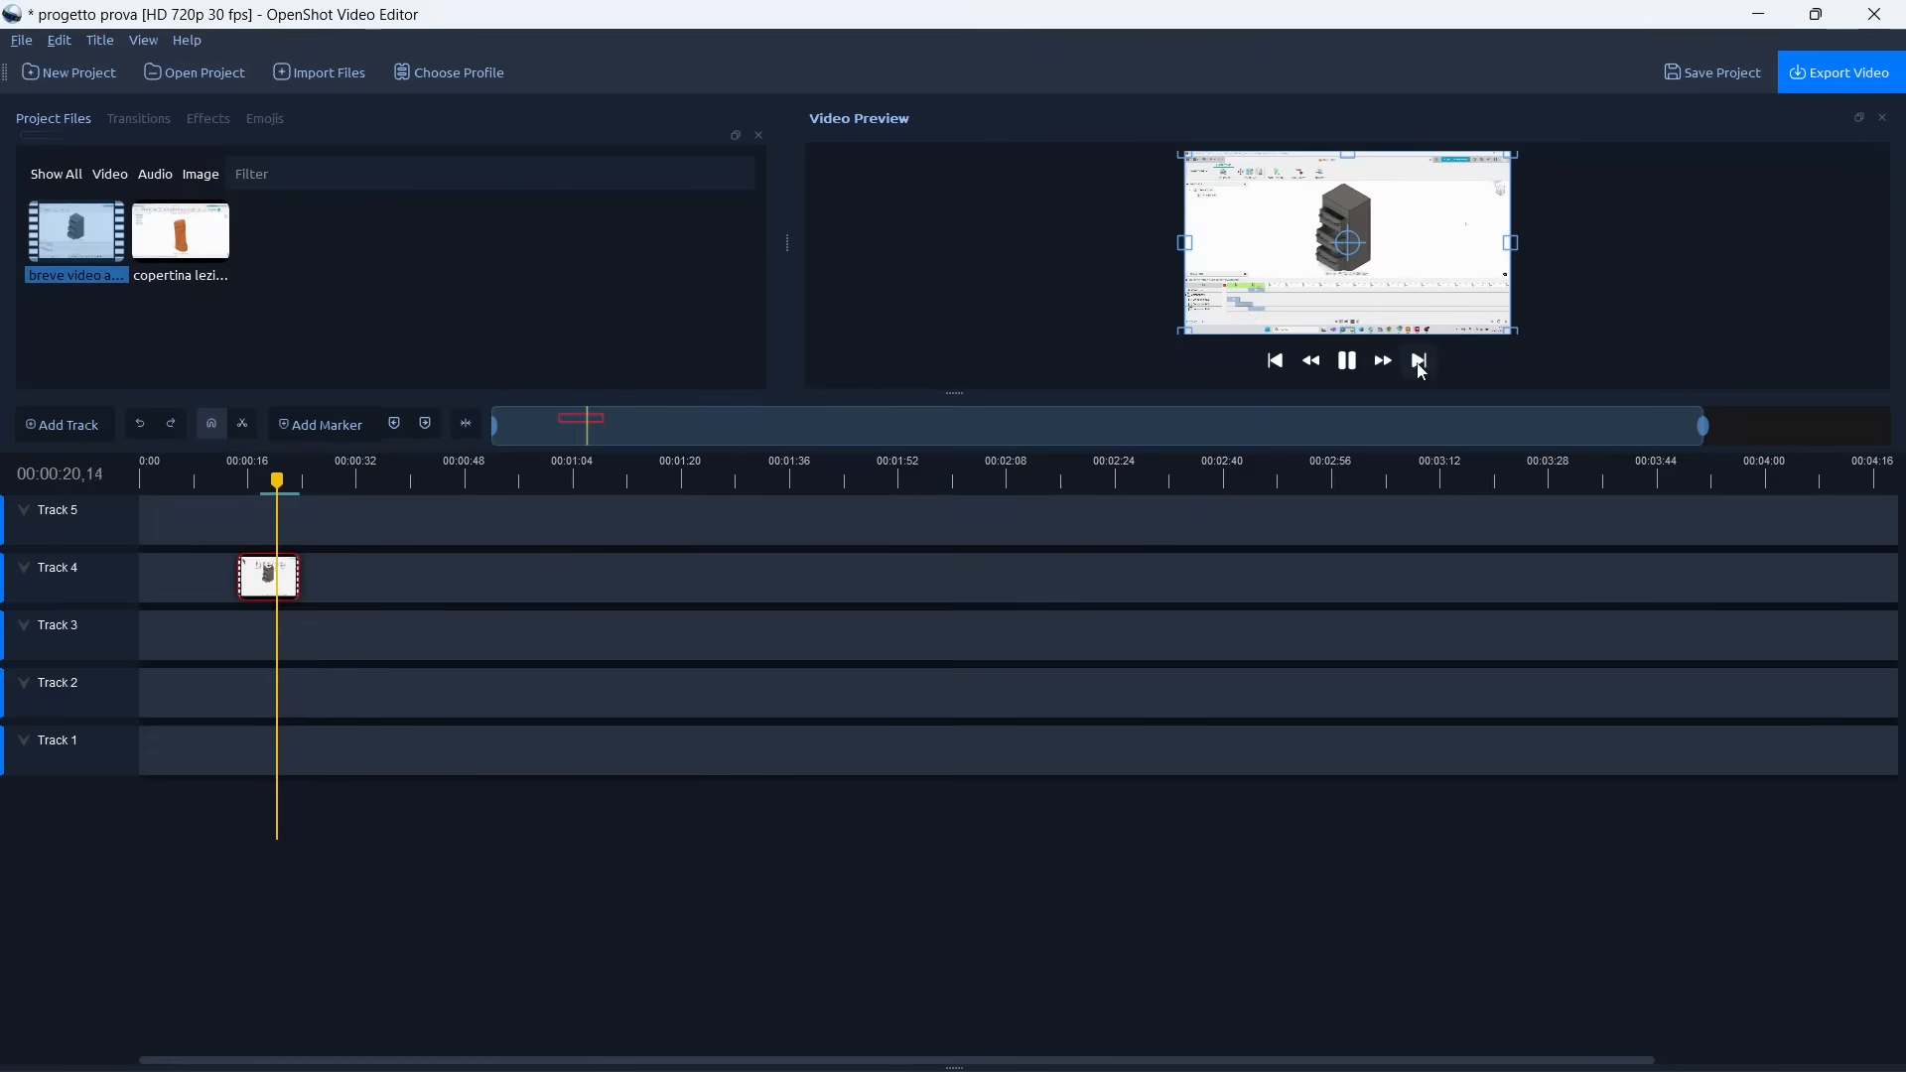
{"action": "left_click", "coordinate": [1348, 360]}
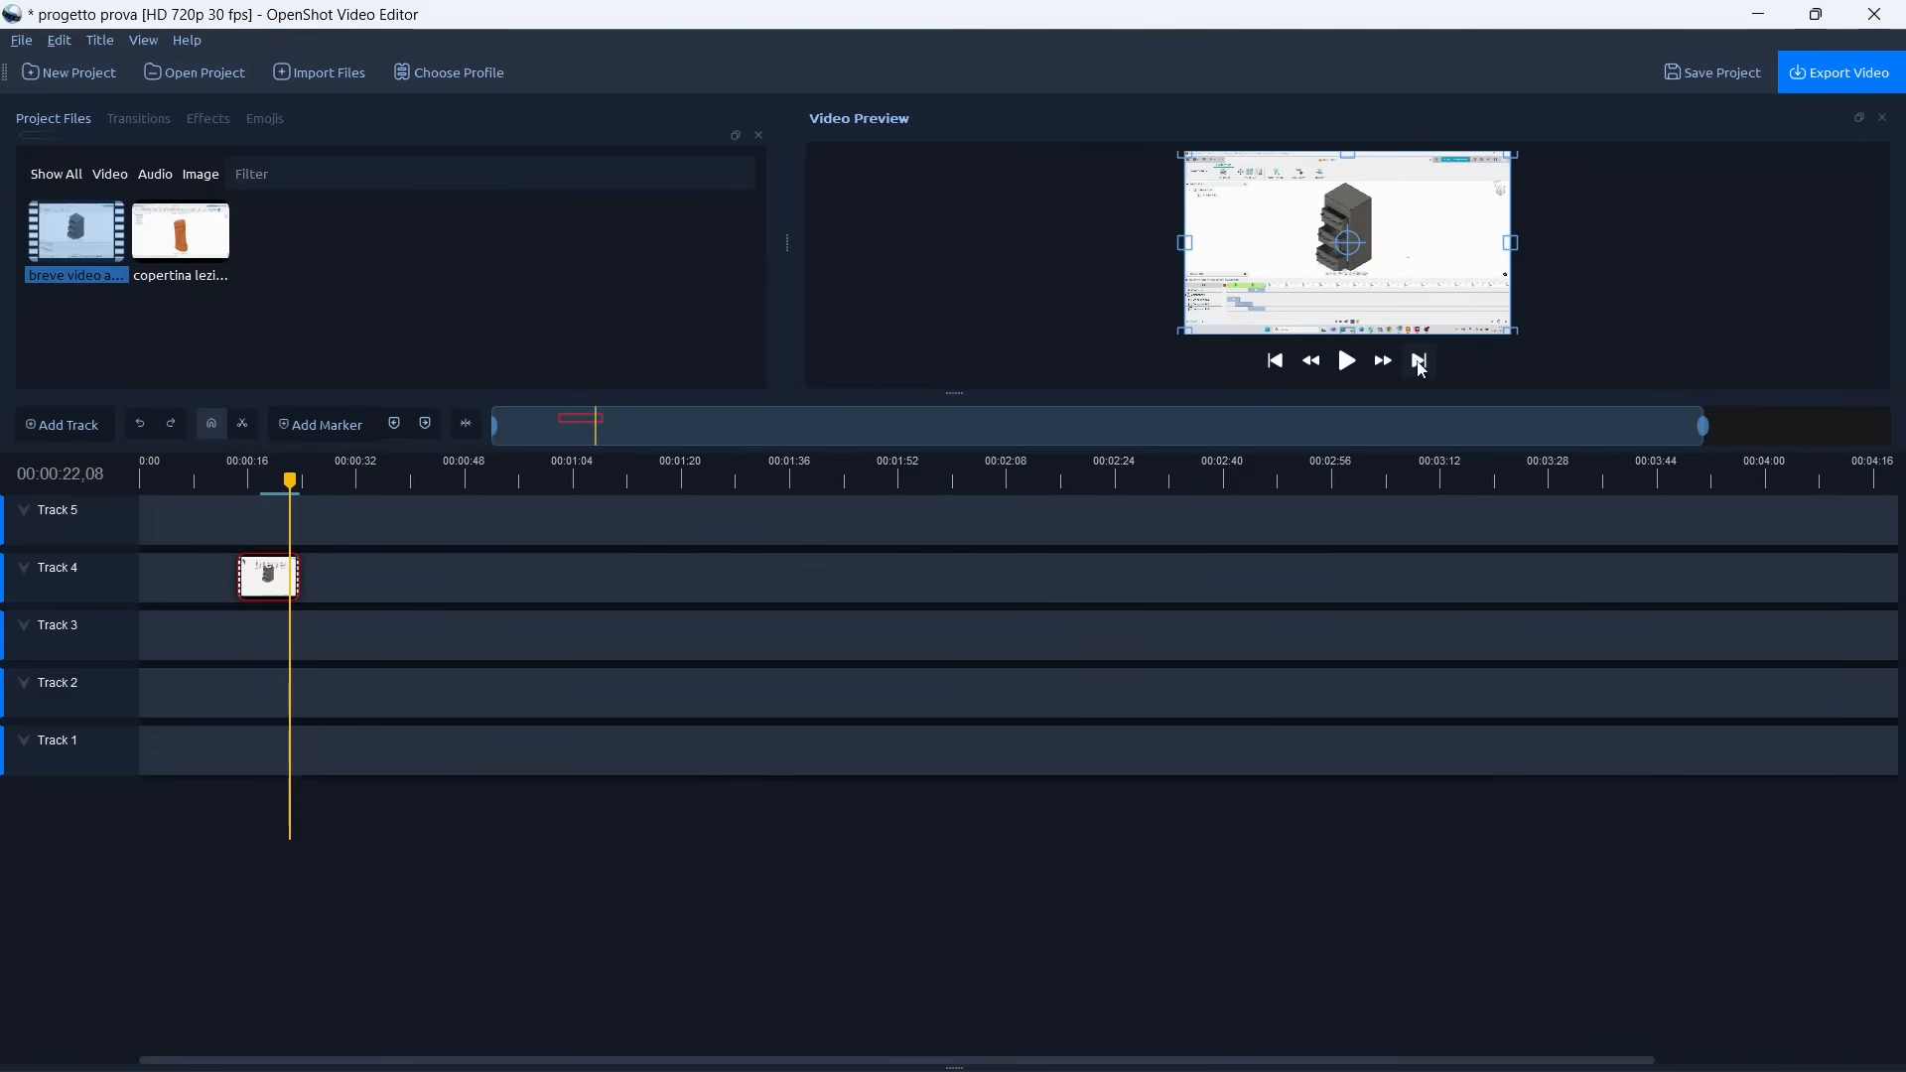
{"action": "left_click", "coordinate": [1420, 363]}
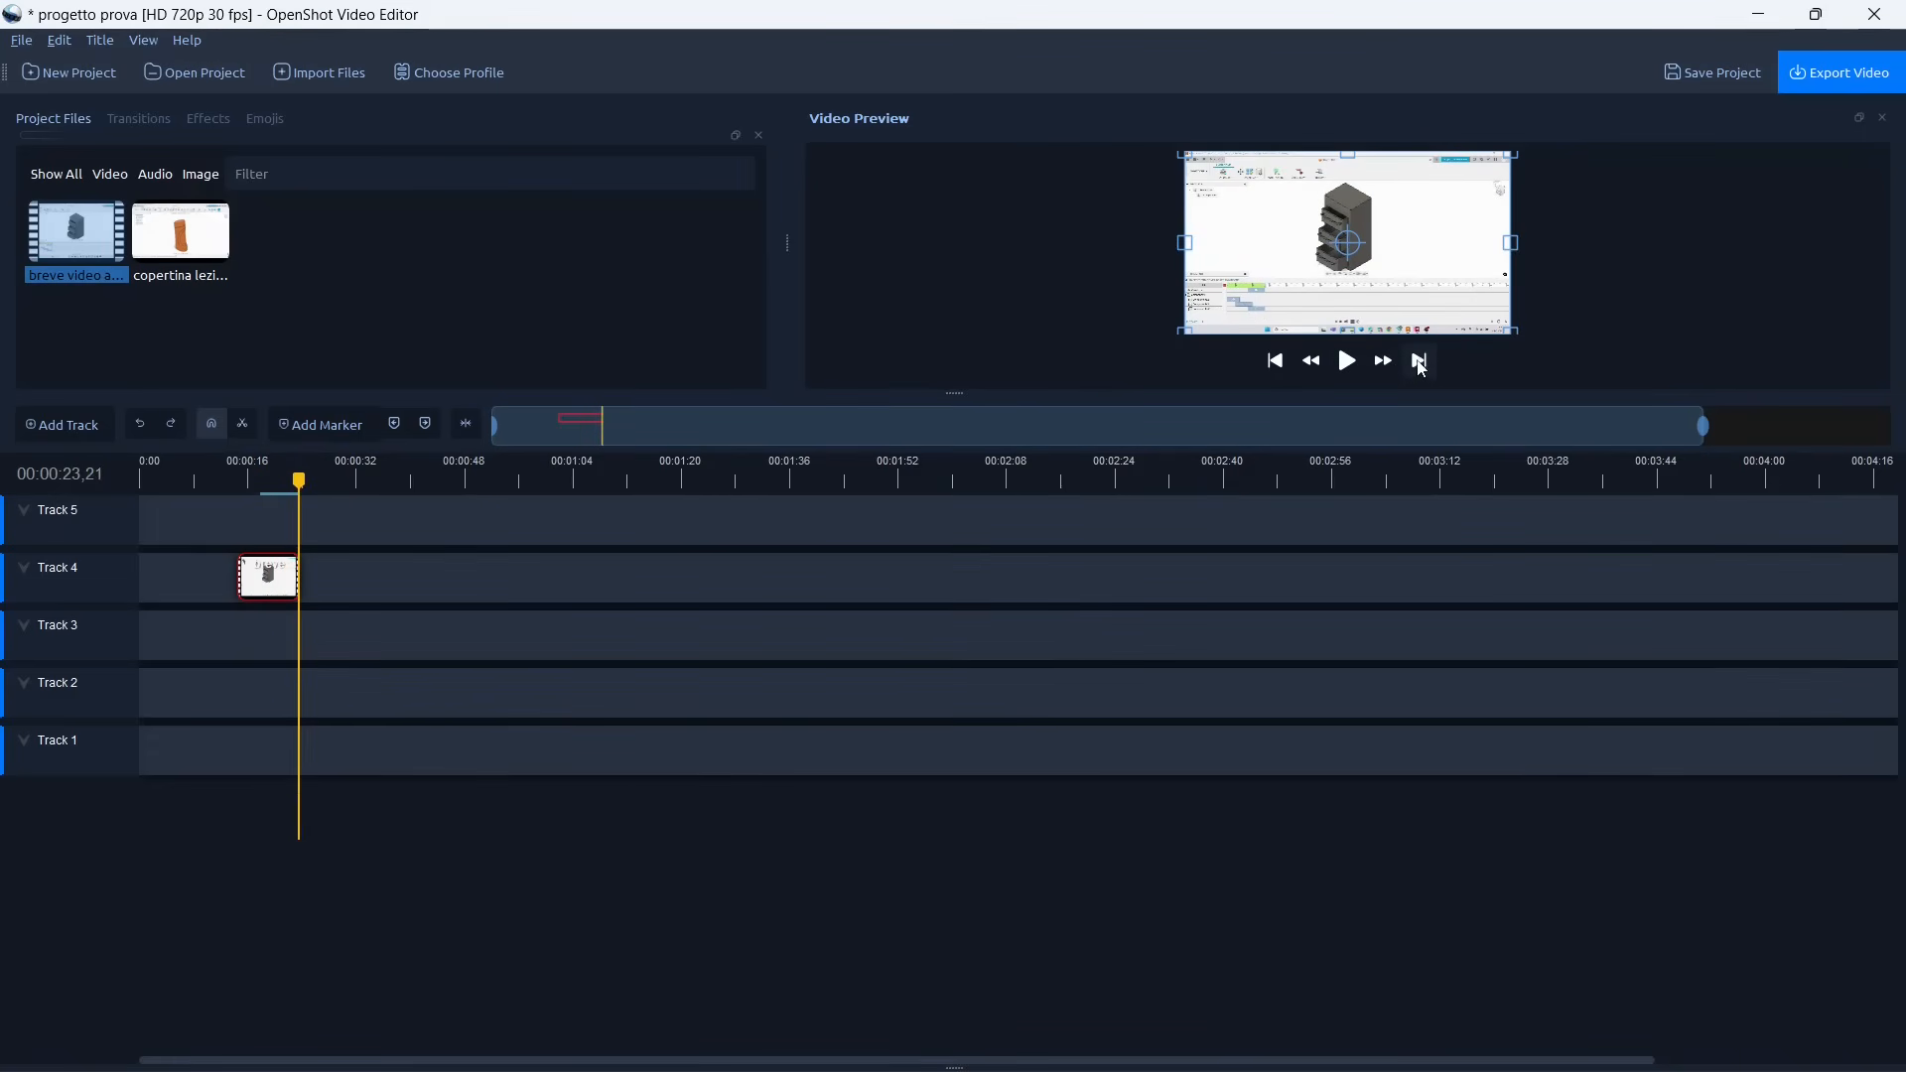
Step: Preview the clip by jumping to the start, moving the playhead to about 19 seconds, rewinding and pausing
{"action": "left_click", "coordinate": [1278, 364]}
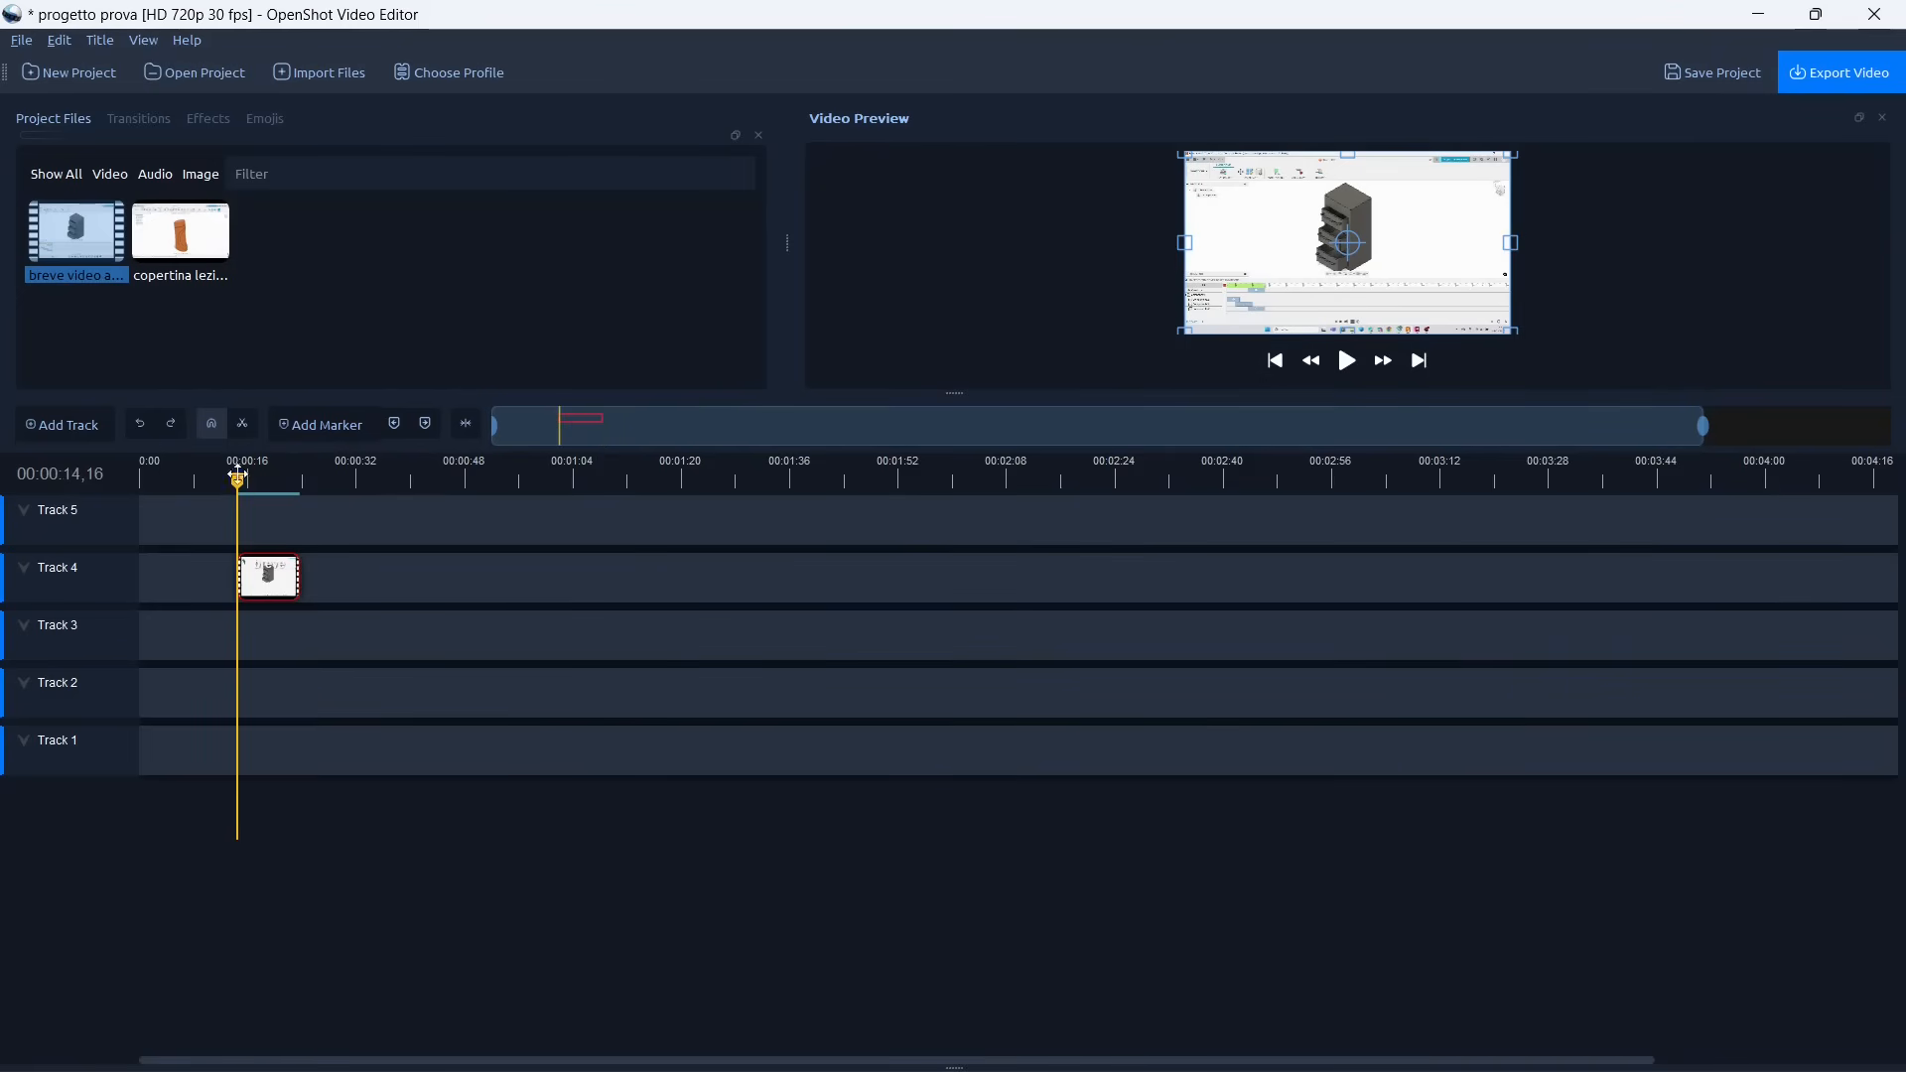
{"action": "left_click_drag", "start_coordinate": [237, 473], "coordinate": [267, 475]}
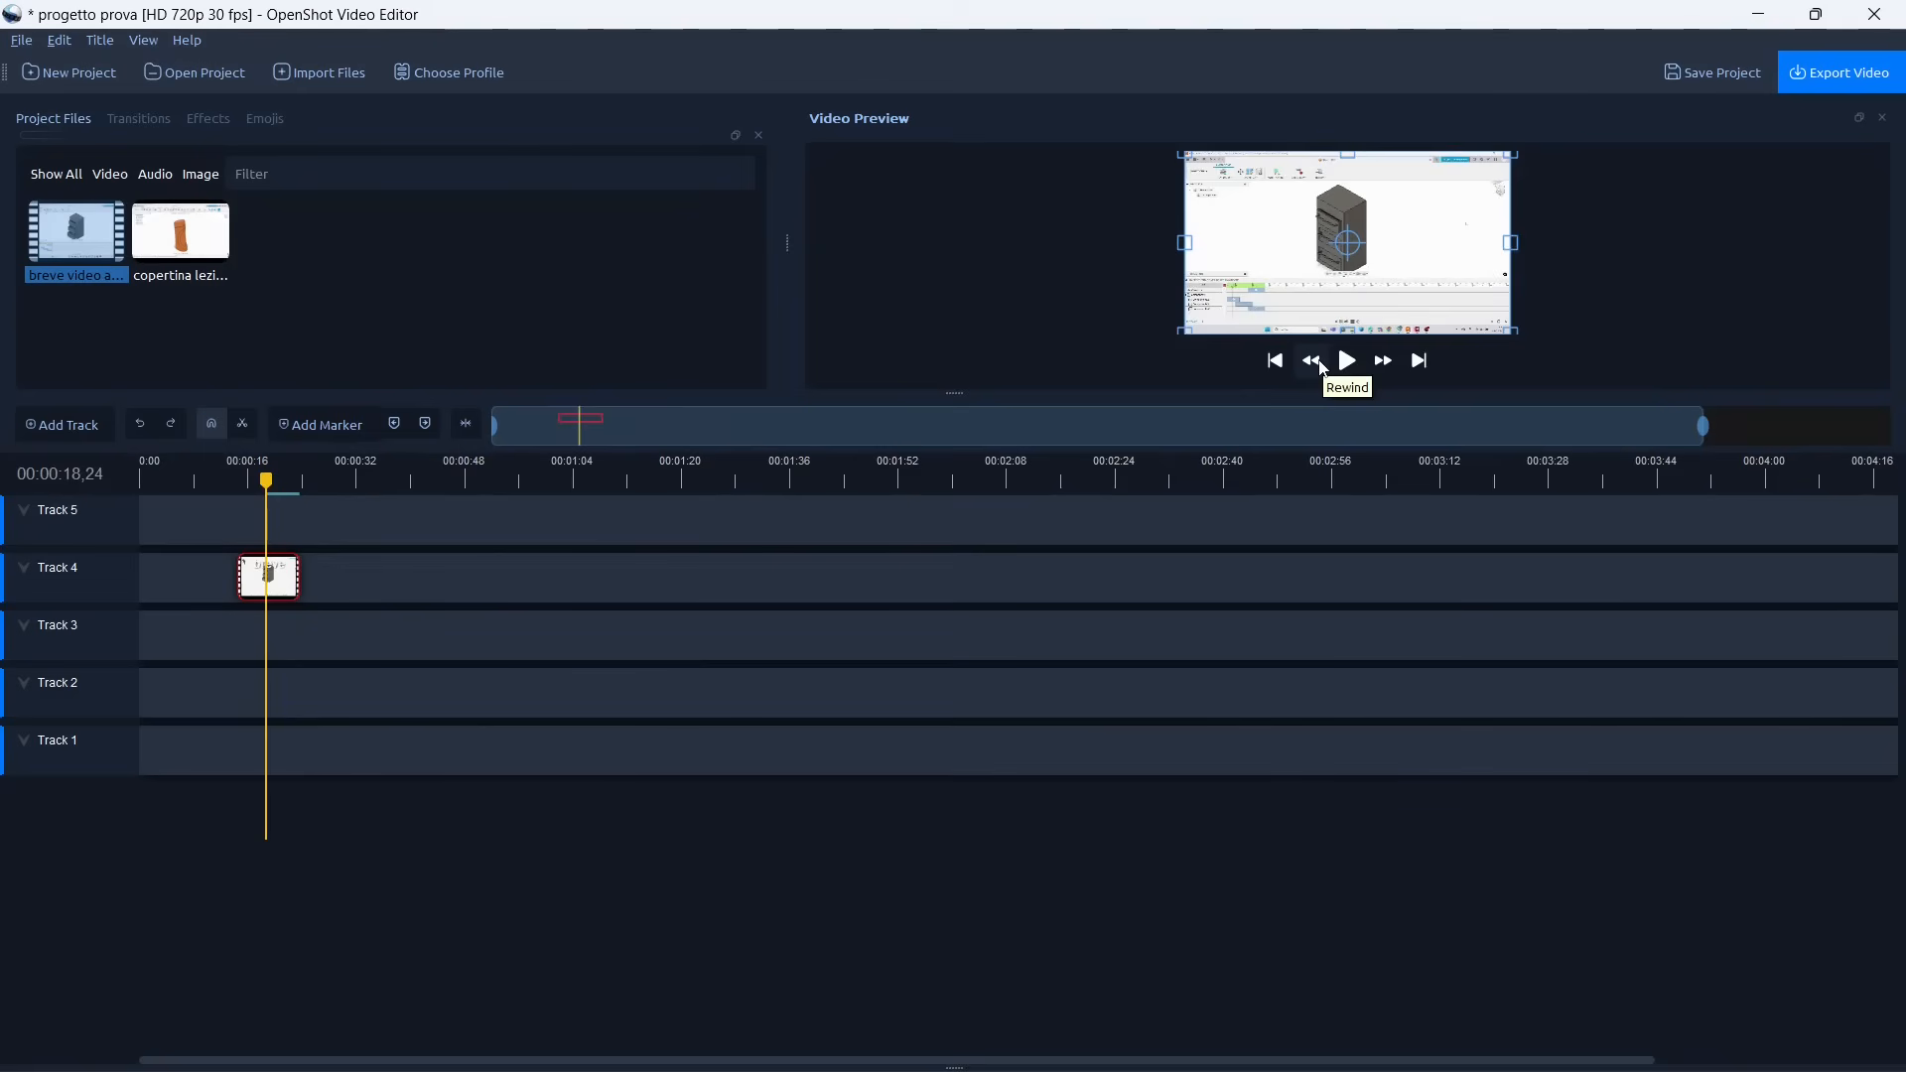
{"action": "left_click", "coordinate": [1313, 361]}
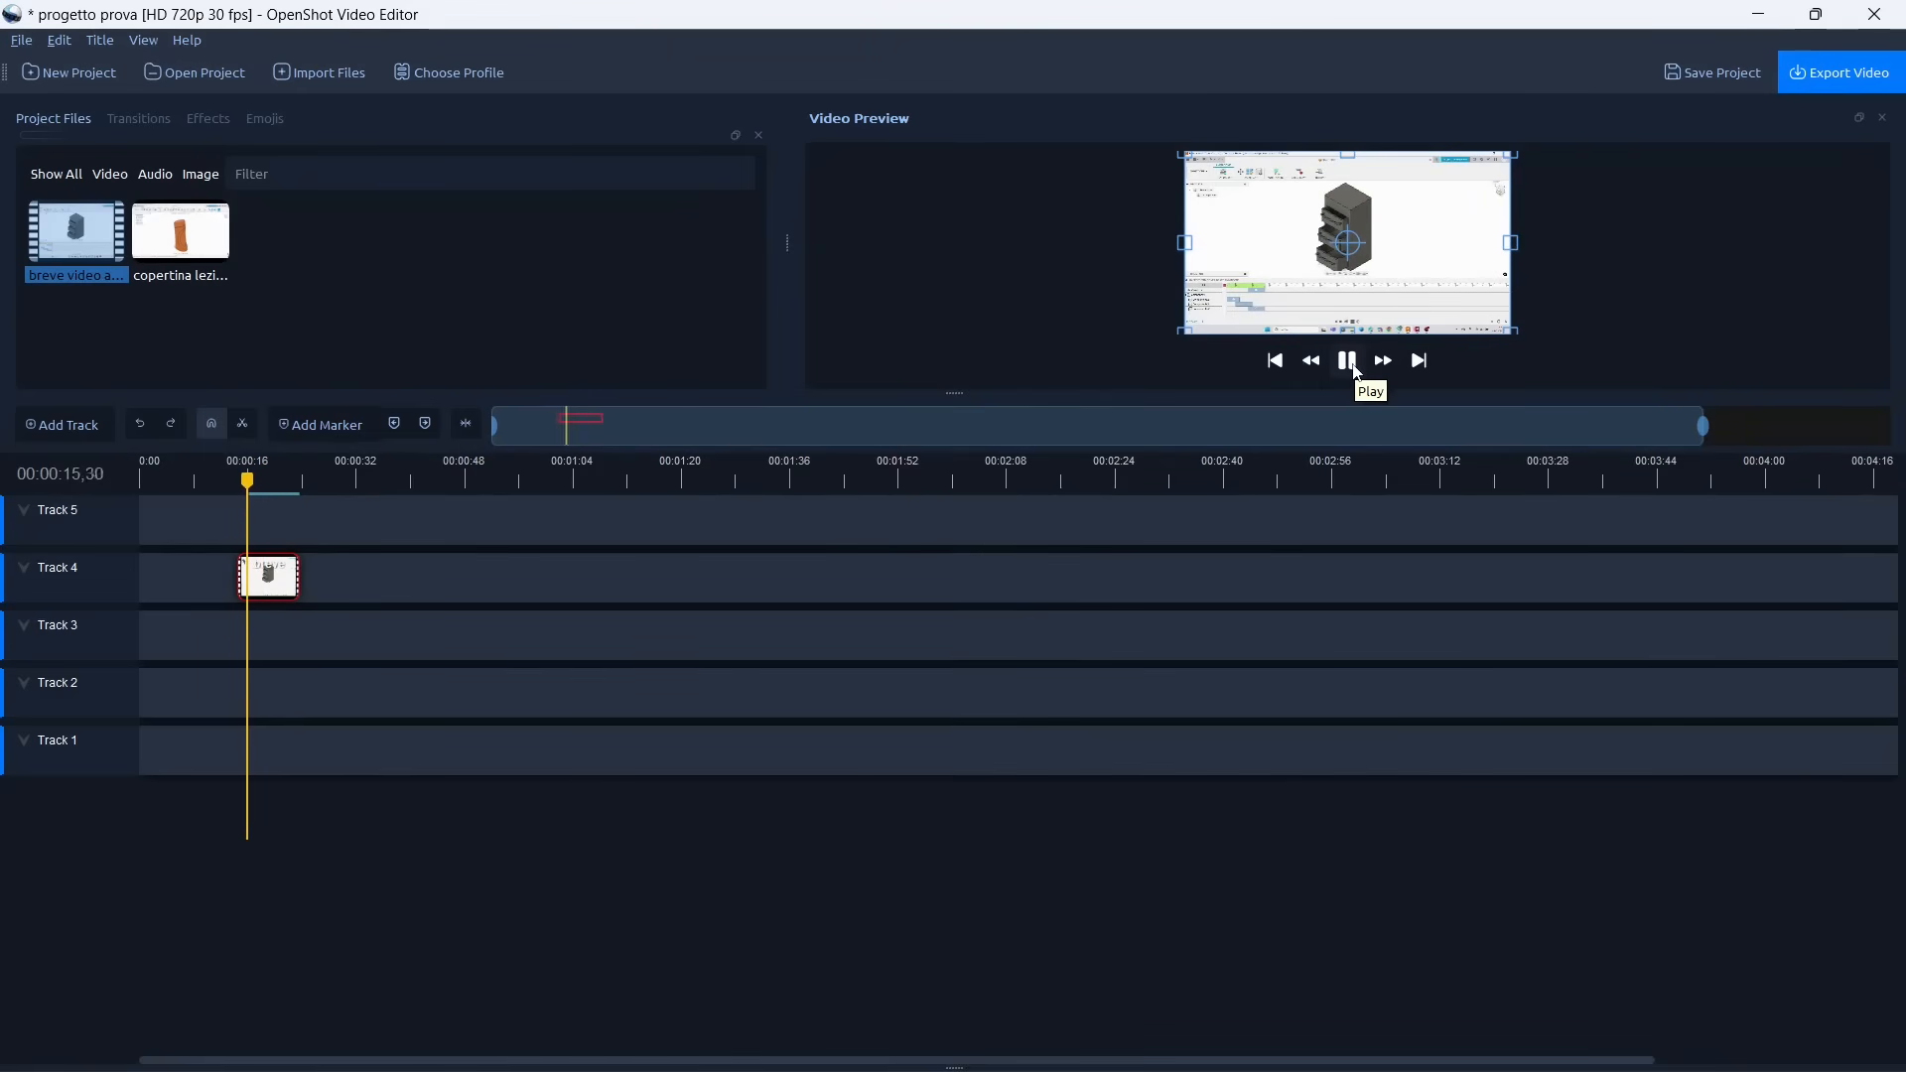
{"action": "left_click", "coordinate": [1348, 362]}
Step: Save the current project and create a new empty project
{"action": "key", "text": "ctrl+s"}
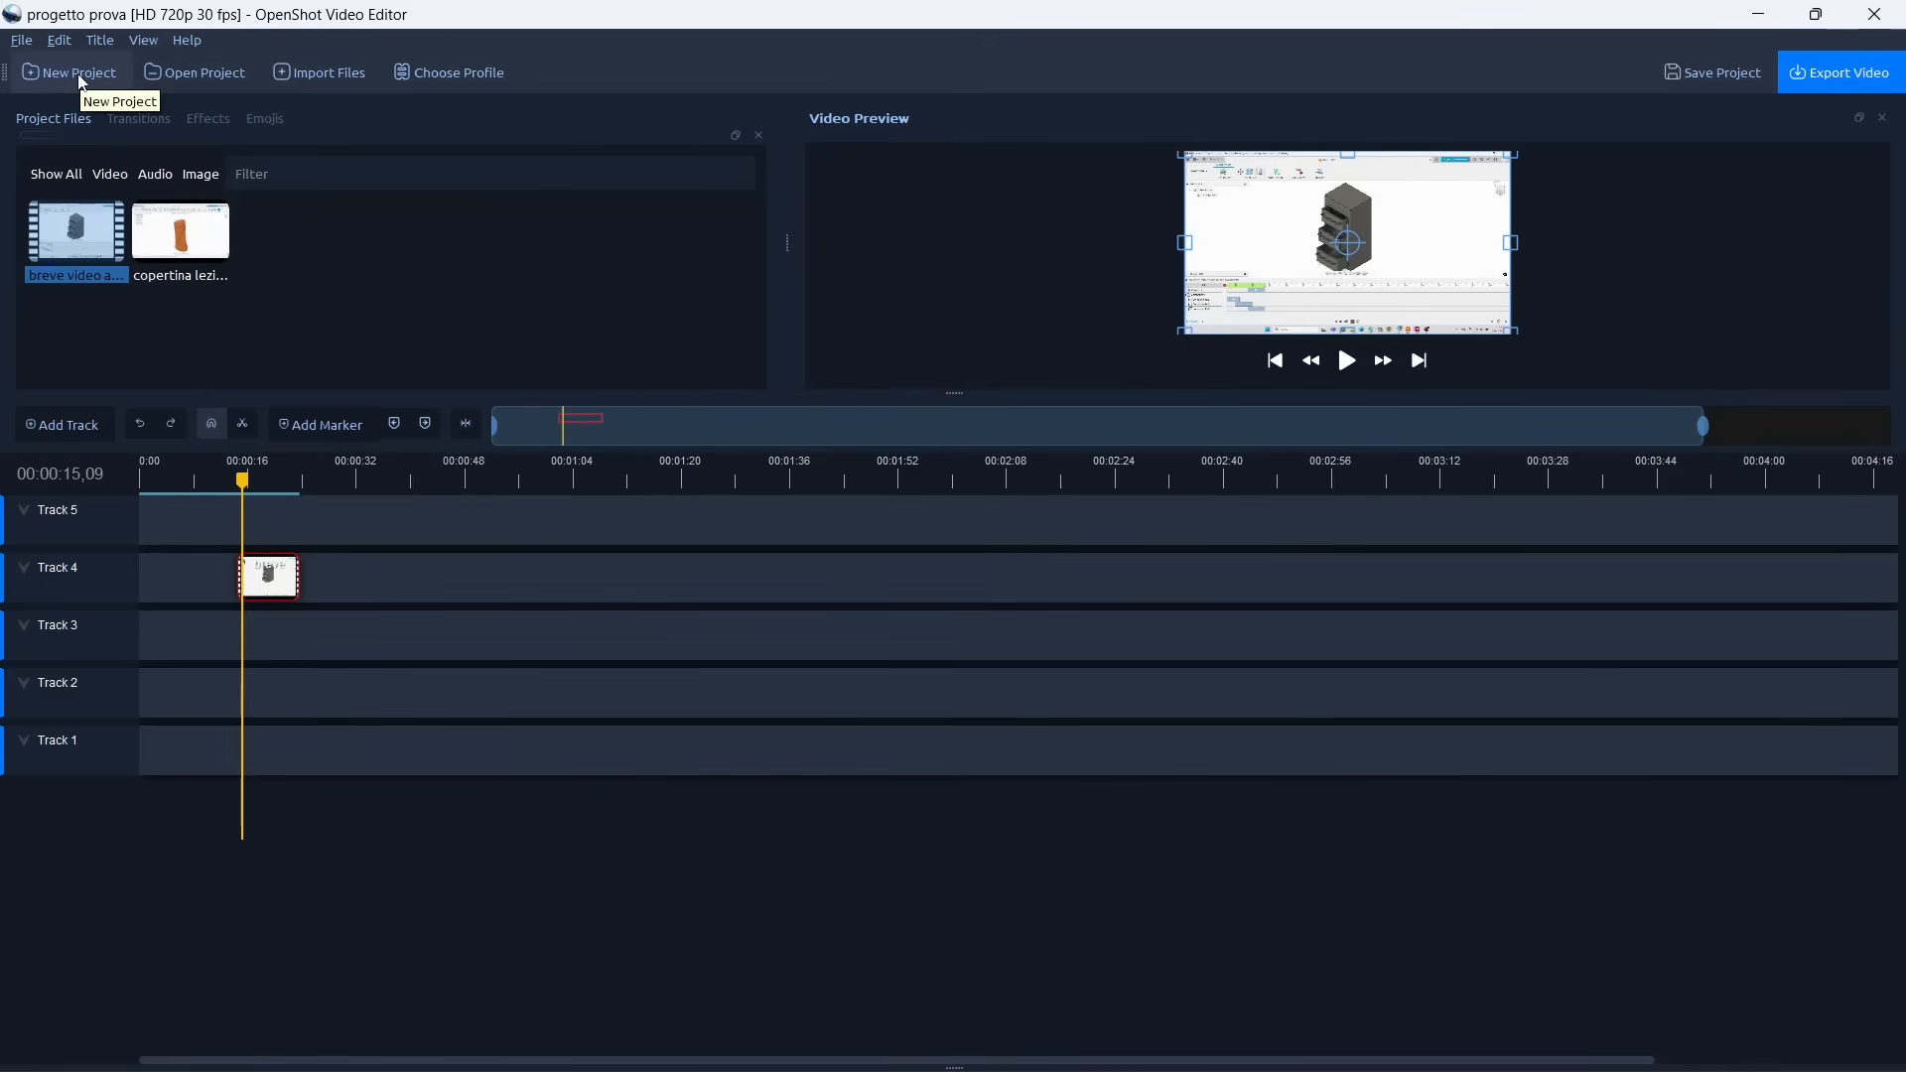
{"action": "left_click", "coordinate": [22, 42]}
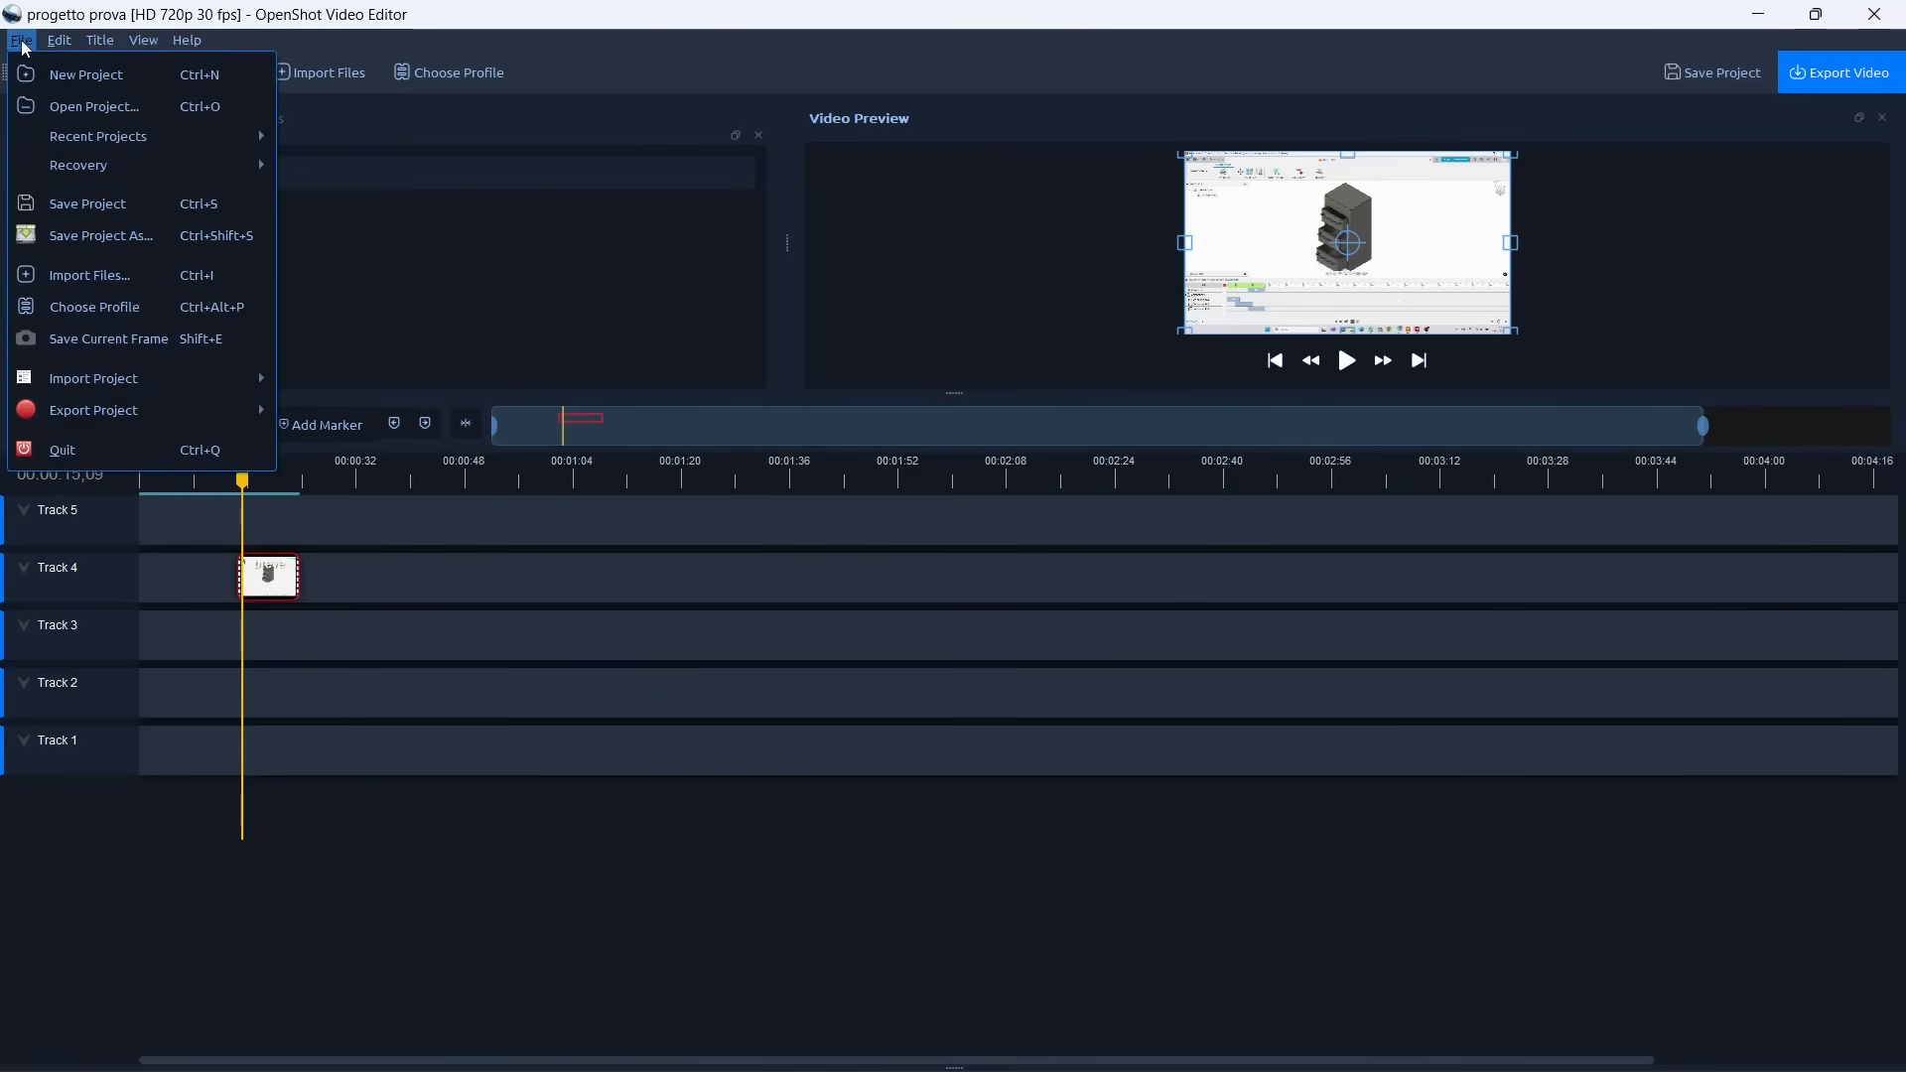
{"action": "left_click", "coordinate": [60, 83]}
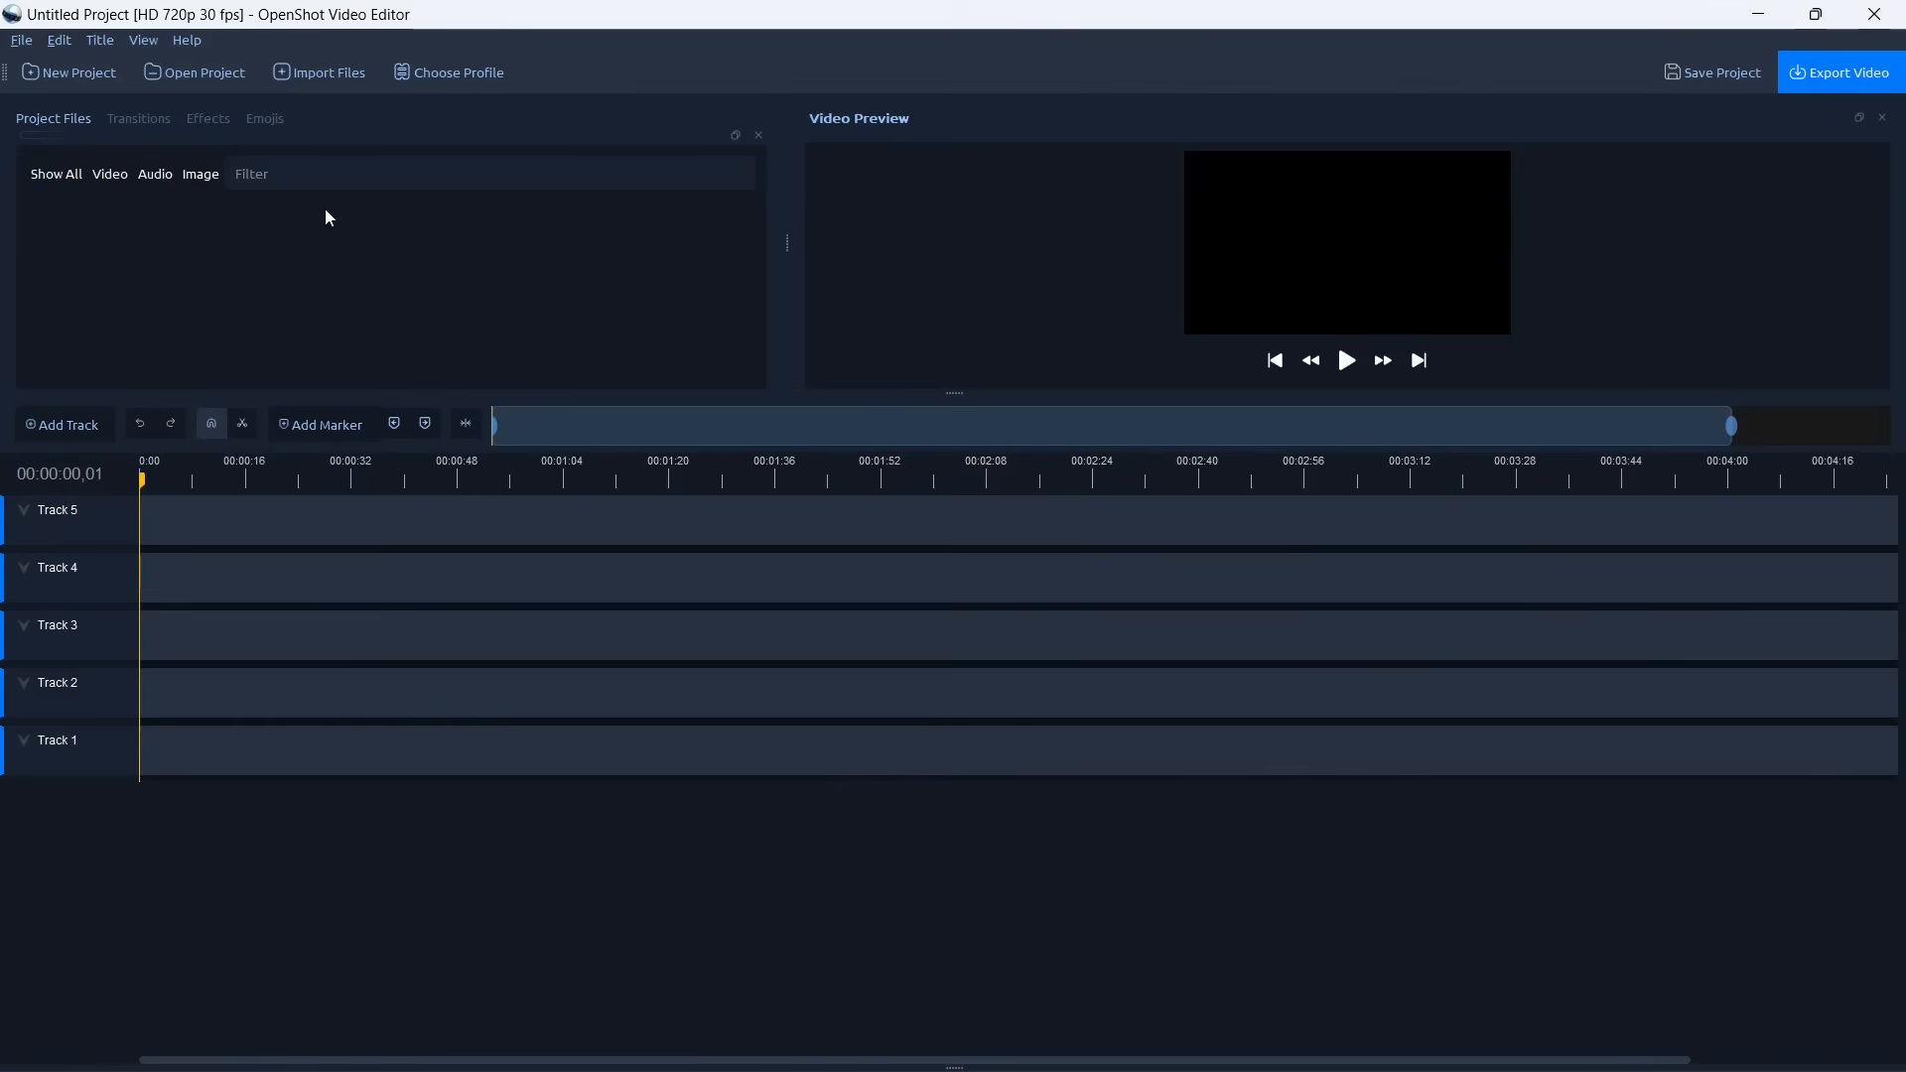
Step: Search for prova, open the project progetto prova, and move the playhead over the clip to about 19 seconds
{"action": "left_click", "coordinate": [29, 46]}
{"action": "mouse_move", "coordinate": [60, 41]}
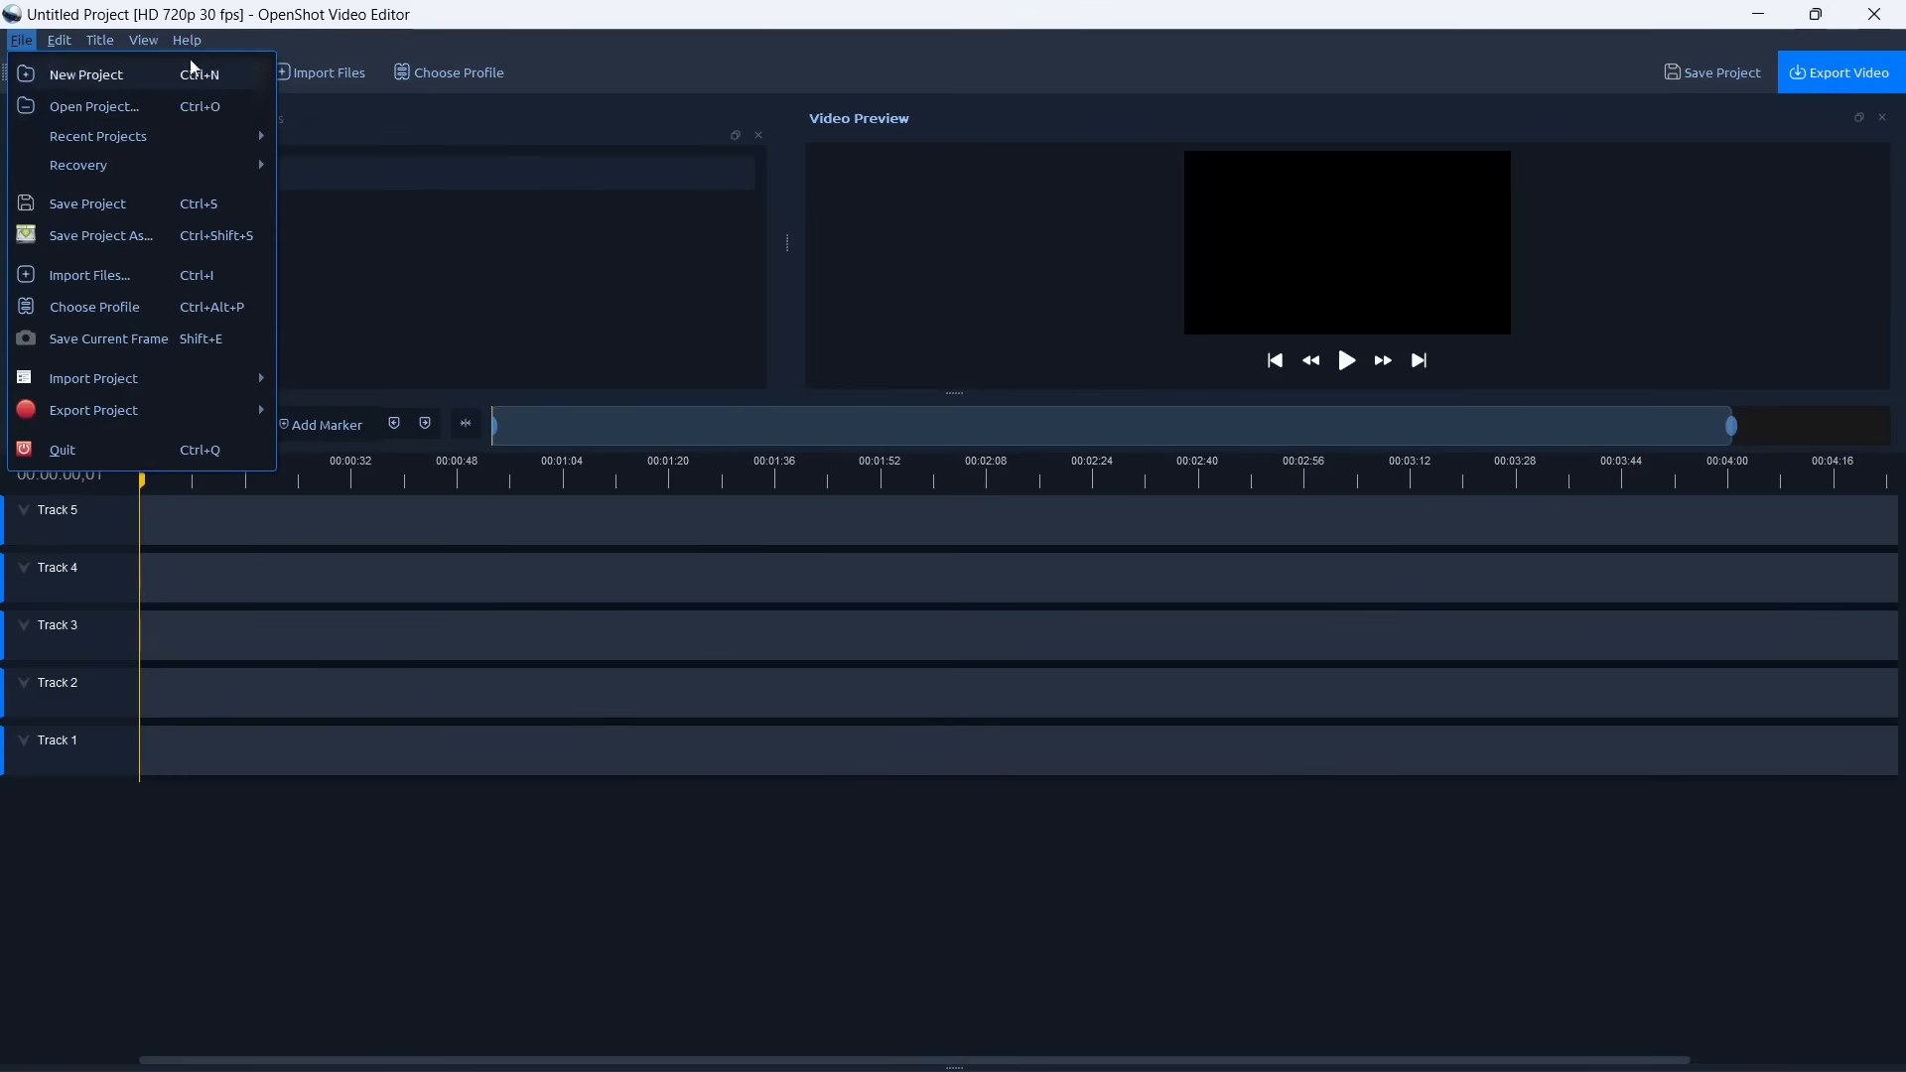
{"action": "left_click", "coordinate": [89, 105]}
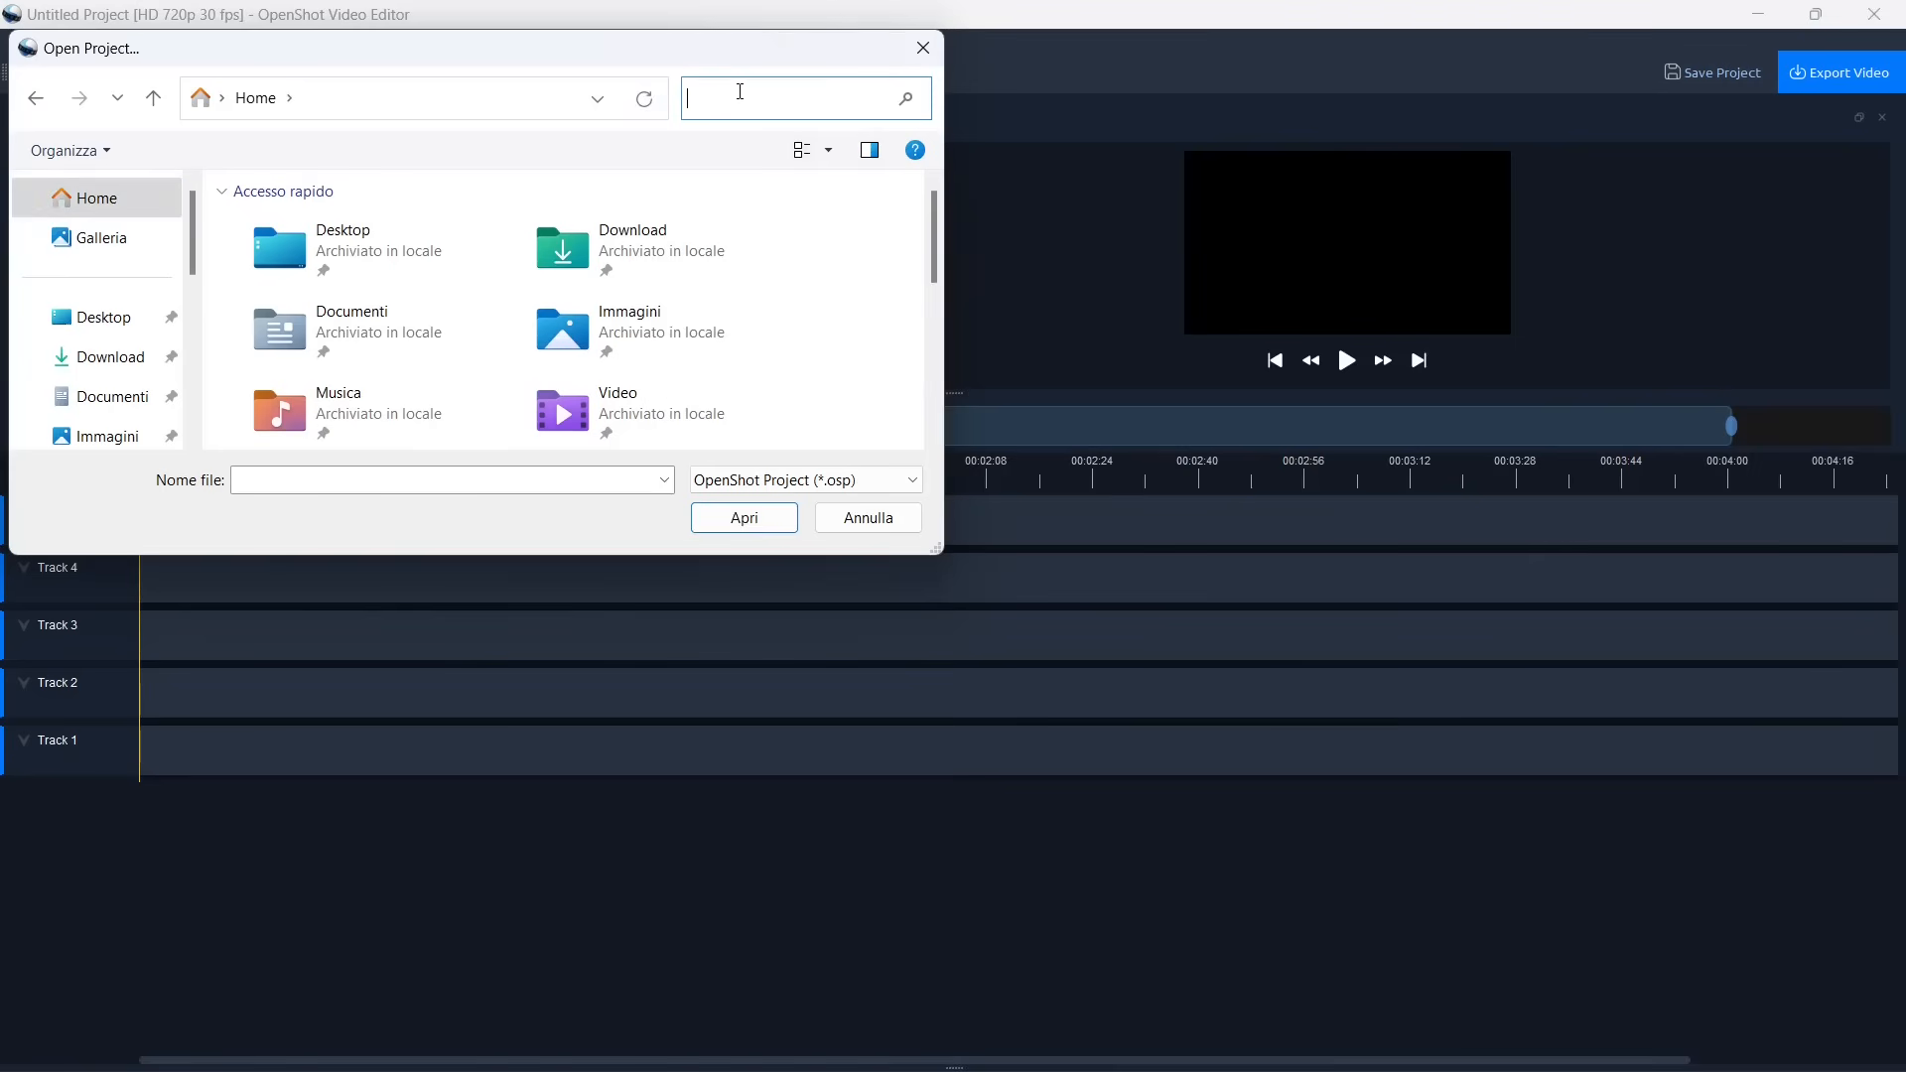
{"action": "type", "text": "prova"}
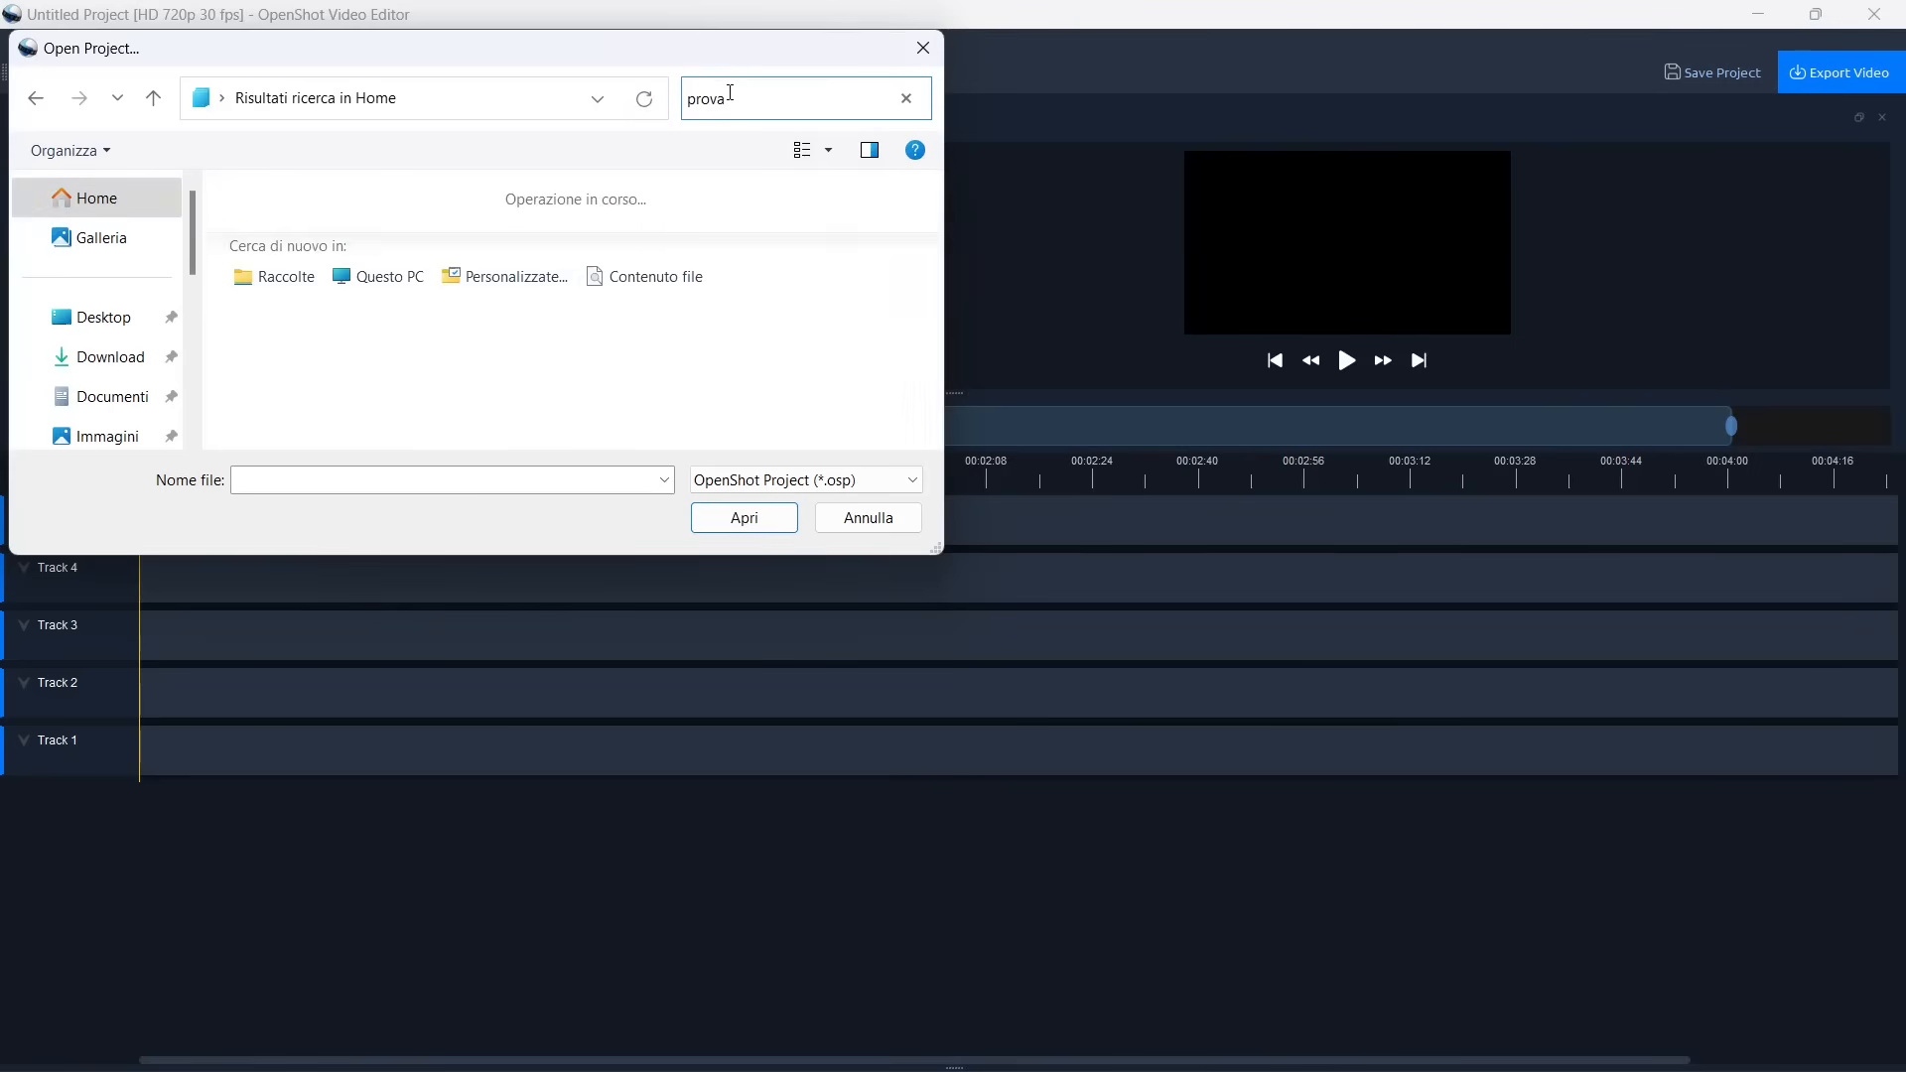
{"action": "left_click", "coordinate": [635, 208]}
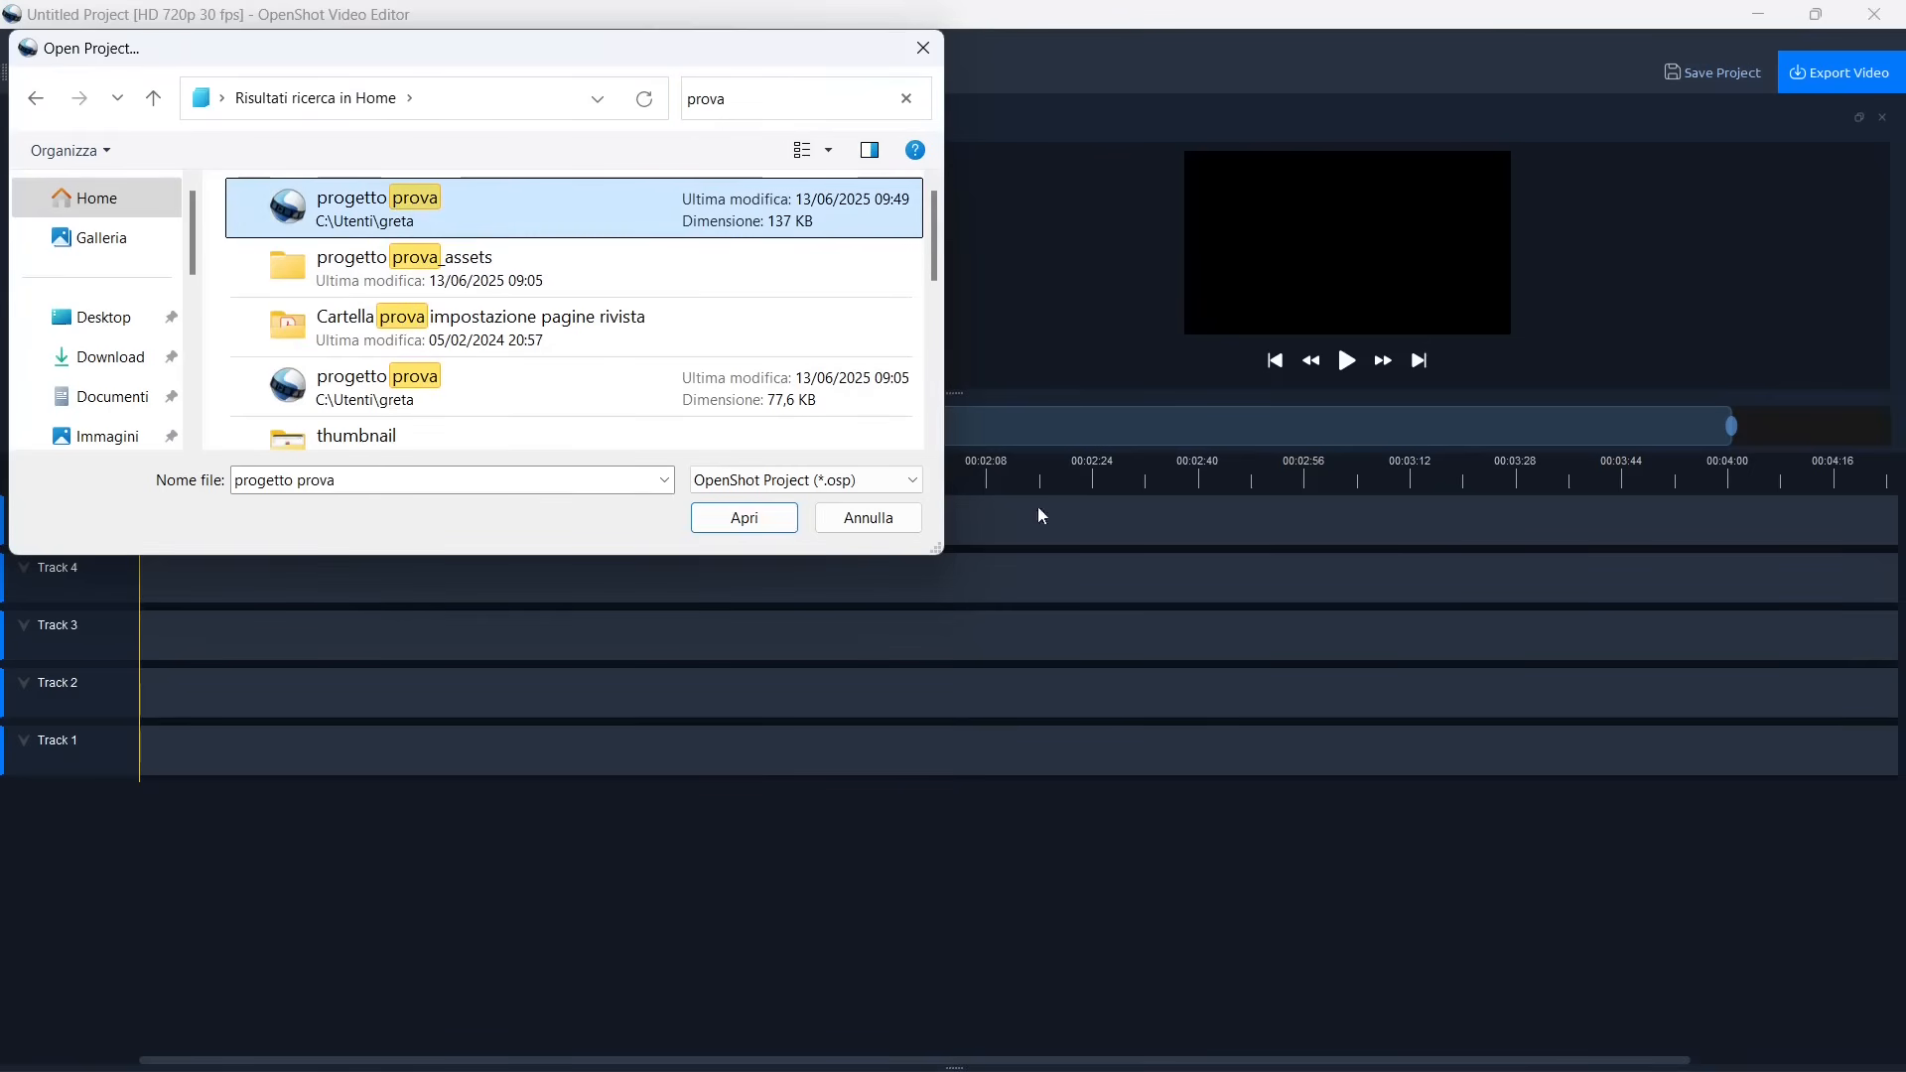
{"action": "left_click", "coordinate": [754, 526]}
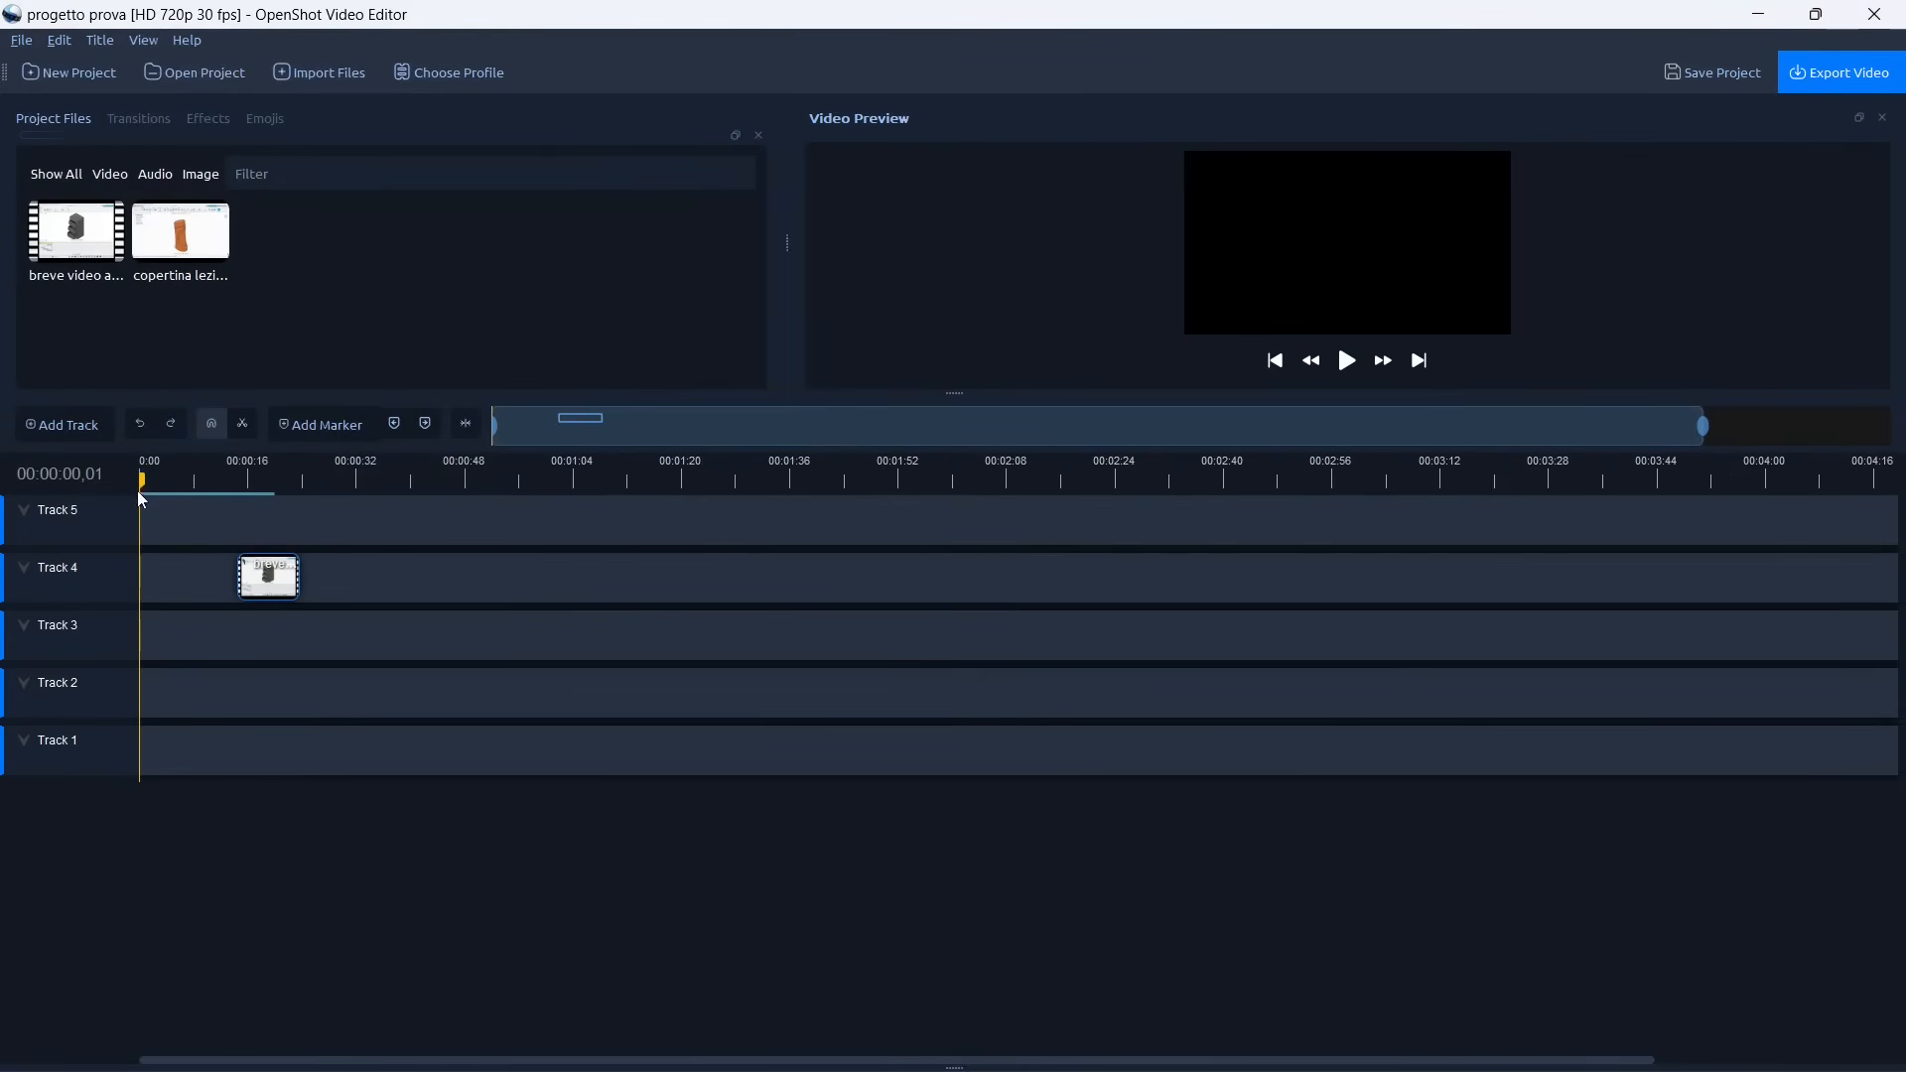
{"action": "left_click_drag", "start_coordinate": [139, 479], "coordinate": [270, 483]}
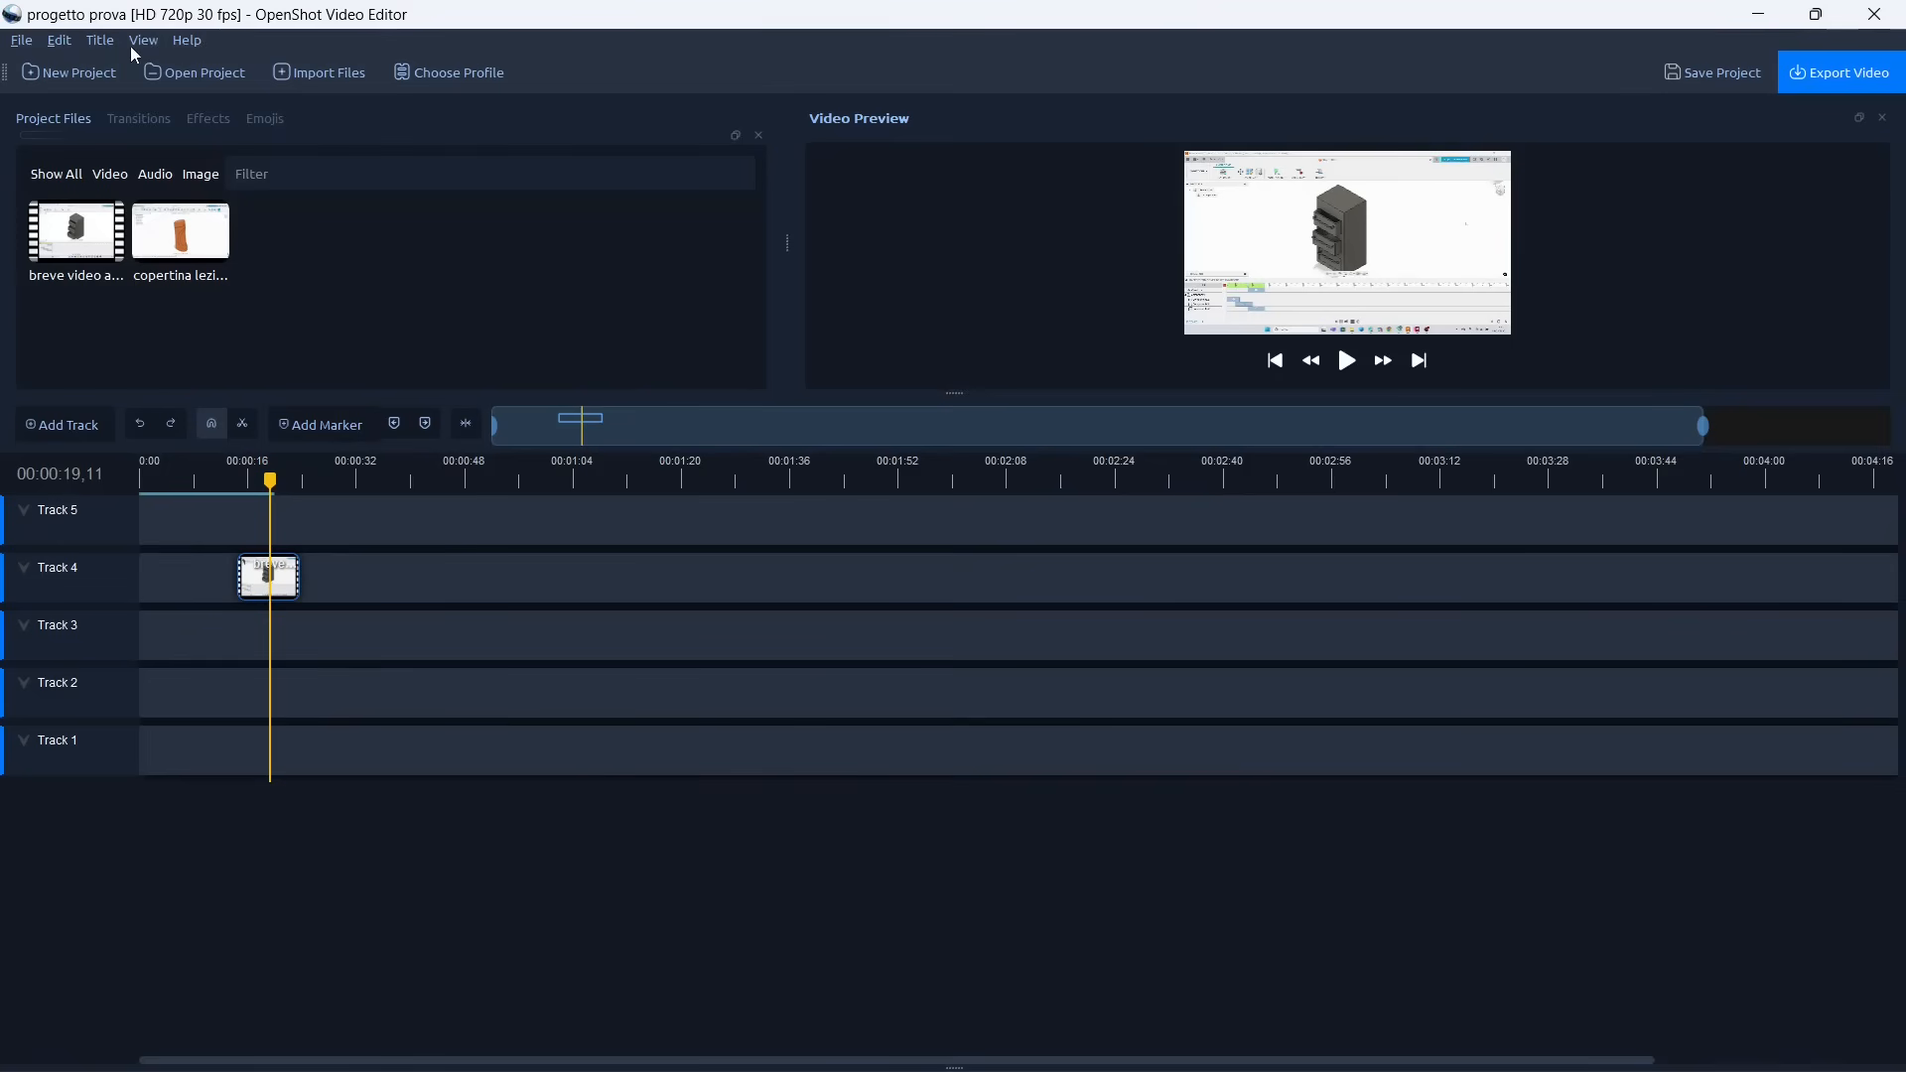
{"action": "left_click", "coordinate": [188, 44]}
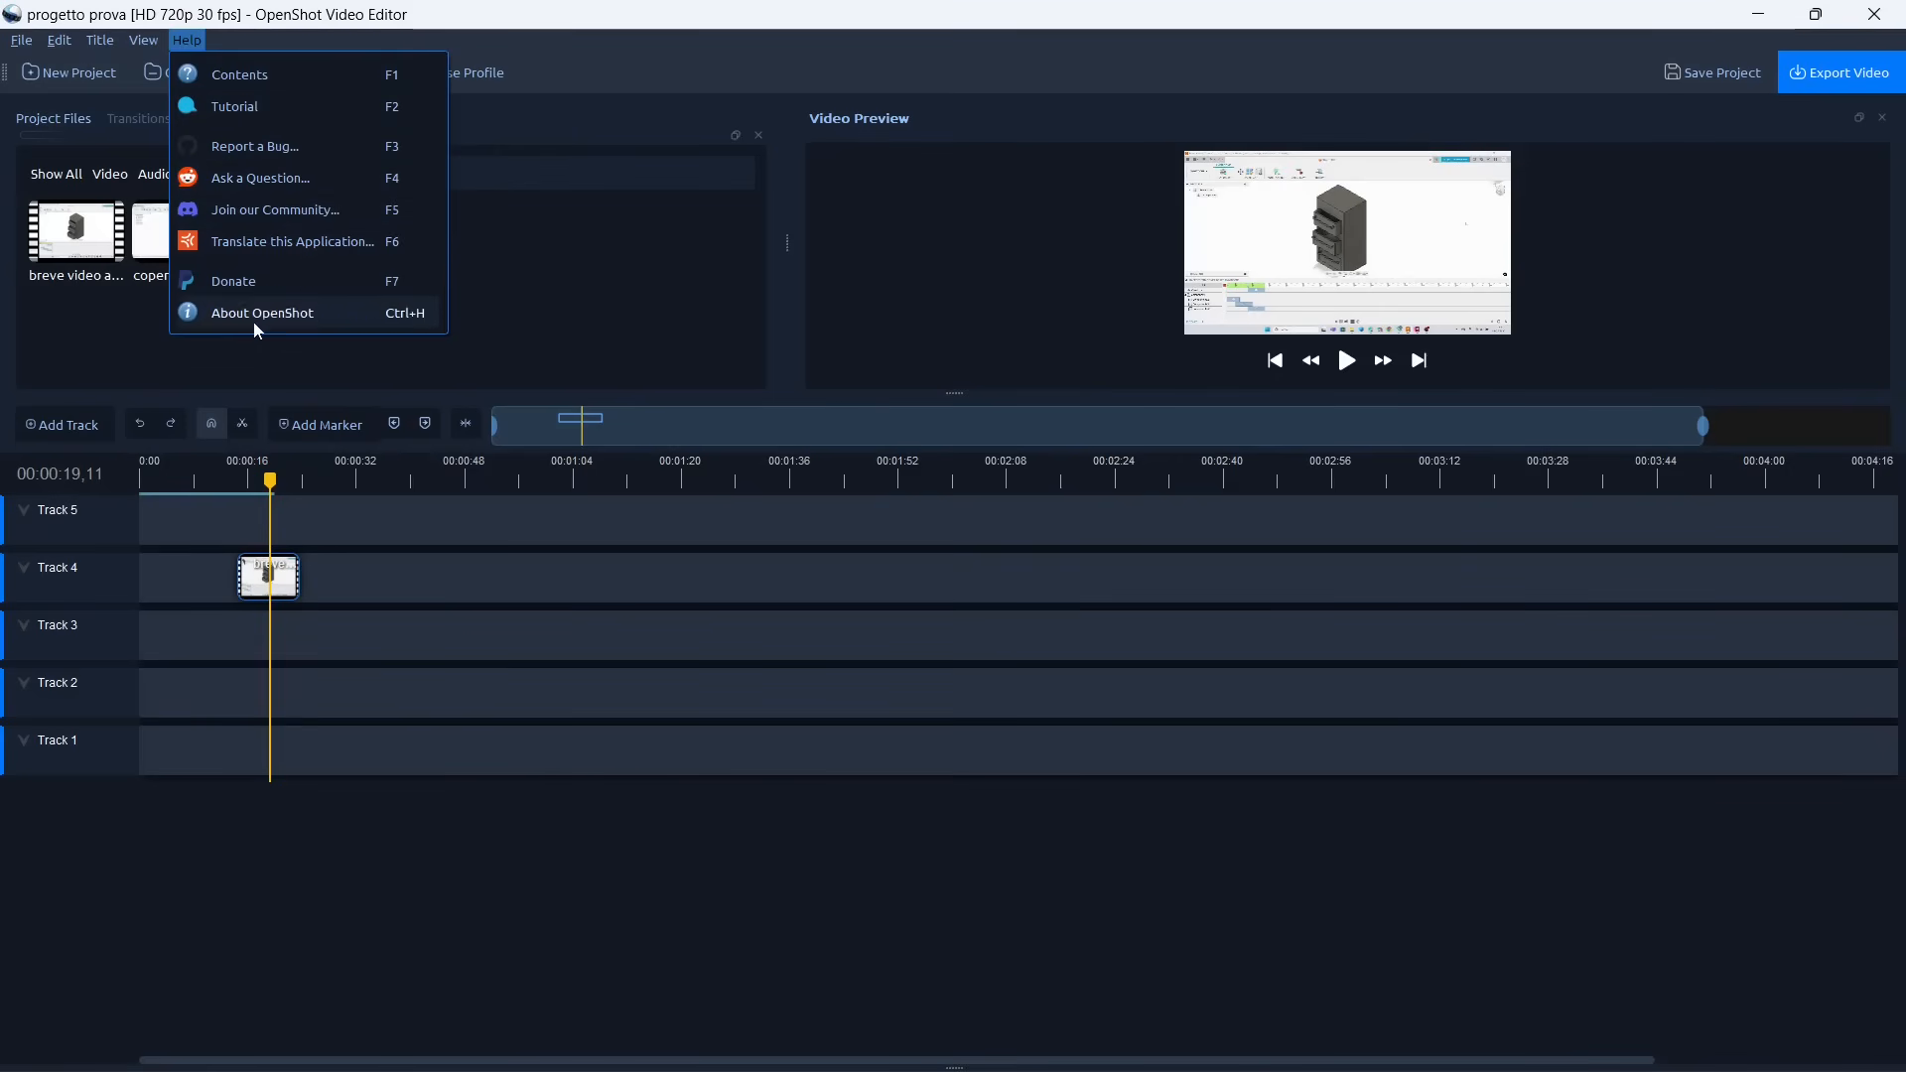
{"action": "left_click", "coordinate": [514, 249]}
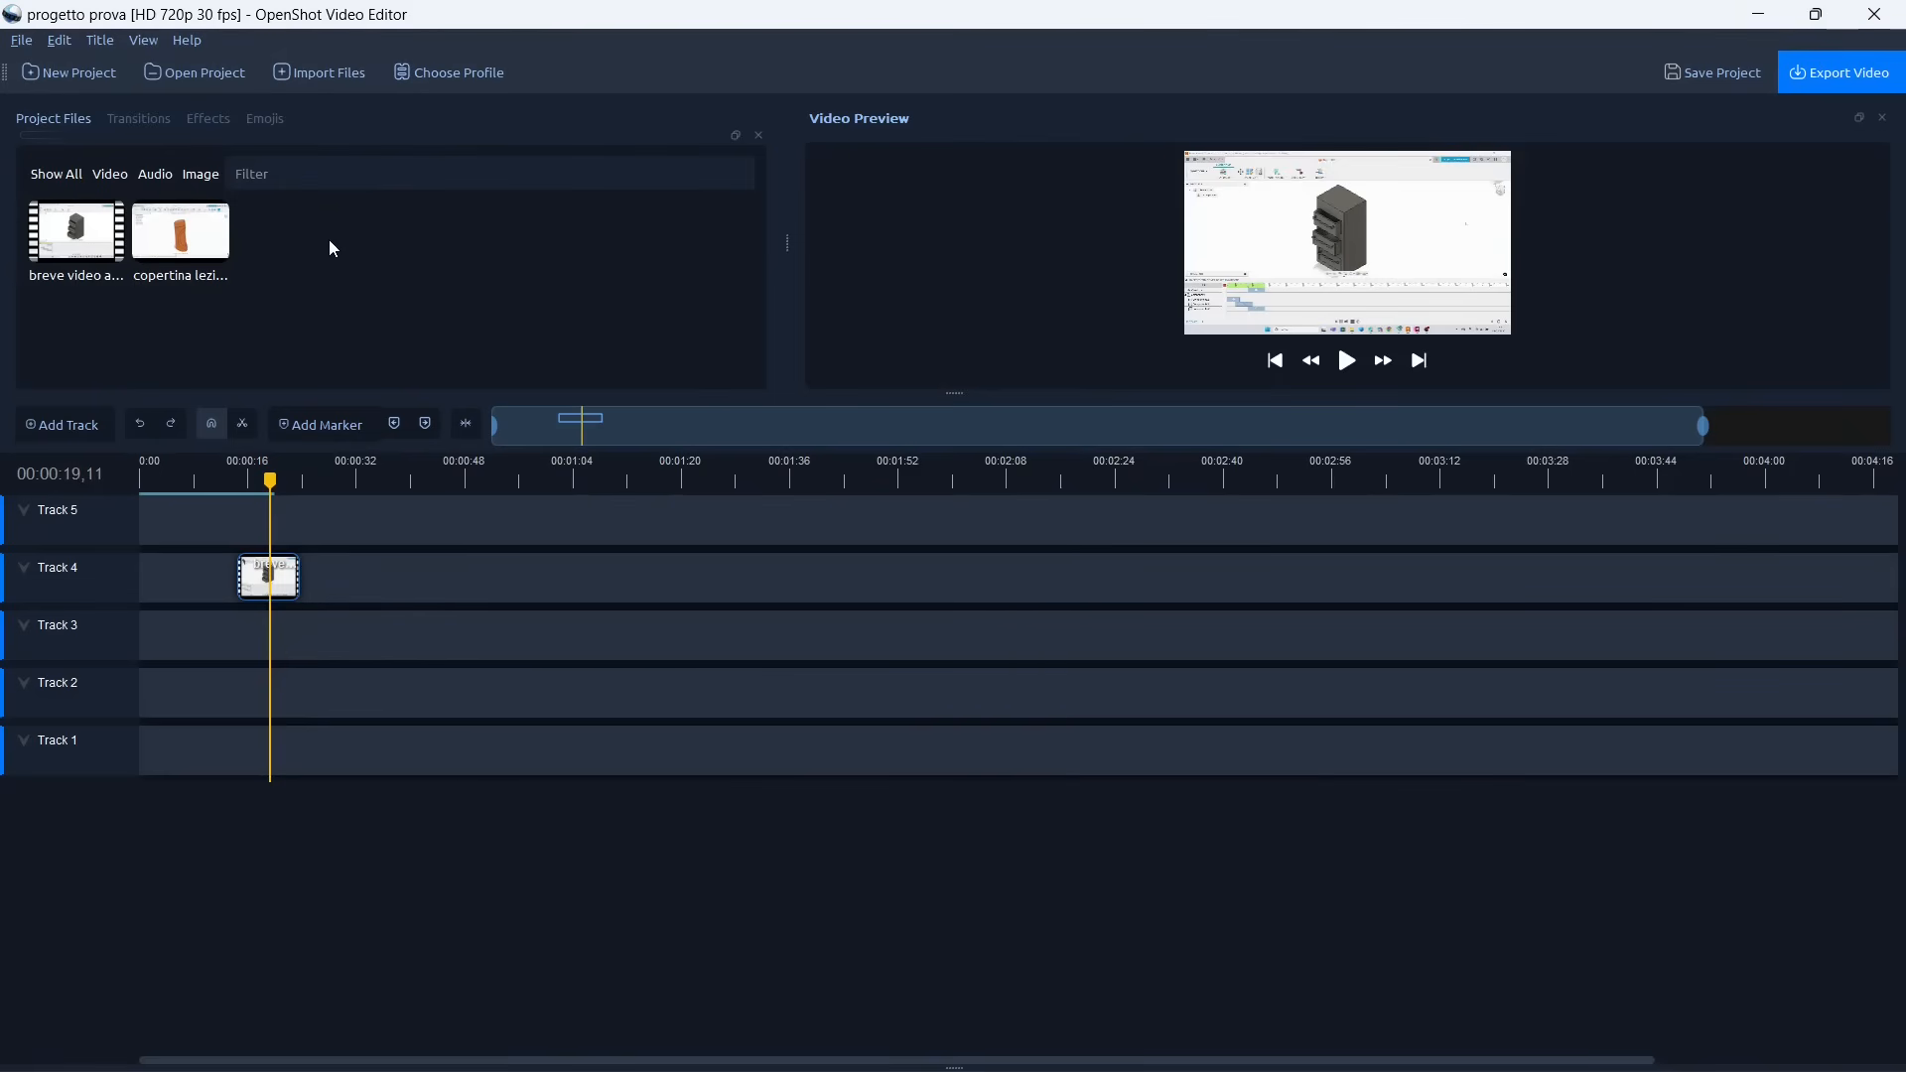
Step: Set the interface language to Italiano (it) in the general preferences
{"action": "left_click", "coordinate": [60, 41]}
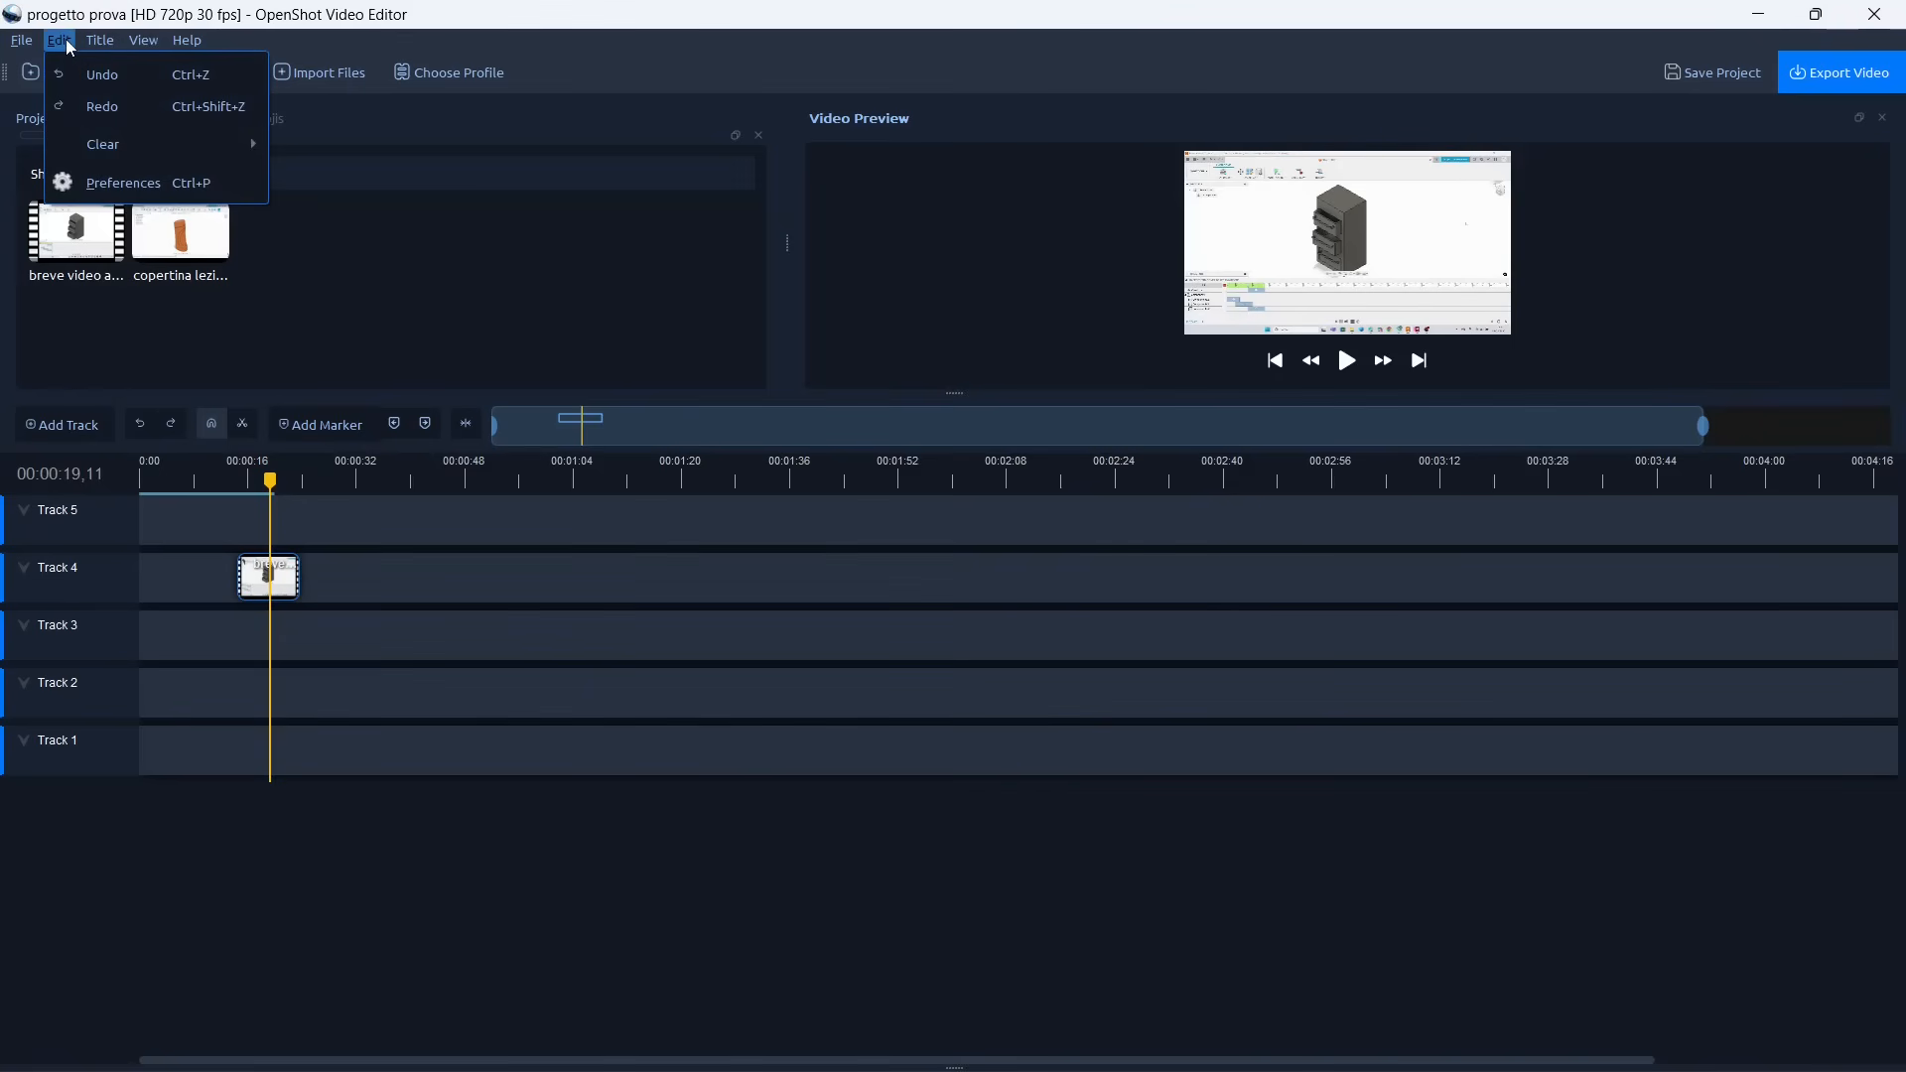
{"action": "left_click", "coordinate": [124, 184]}
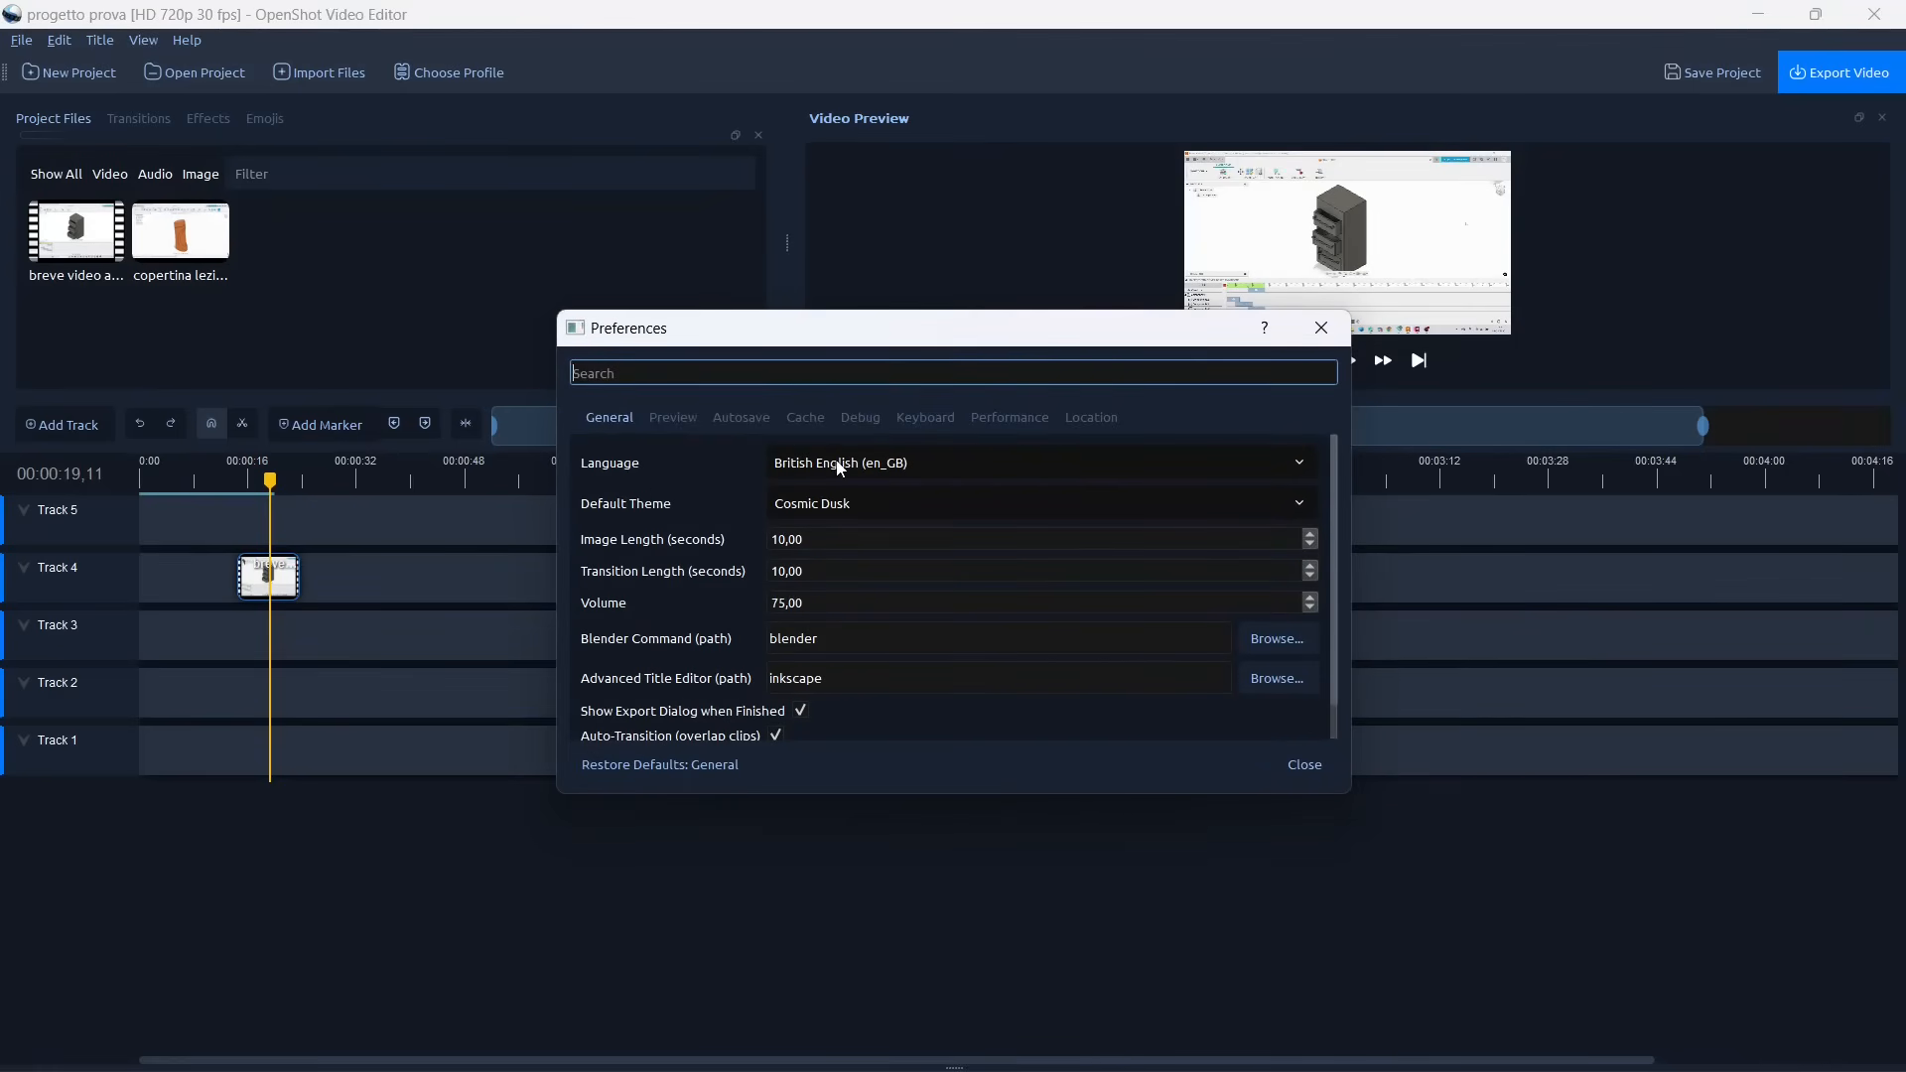
{"action": "left_click", "coordinate": [922, 464]}
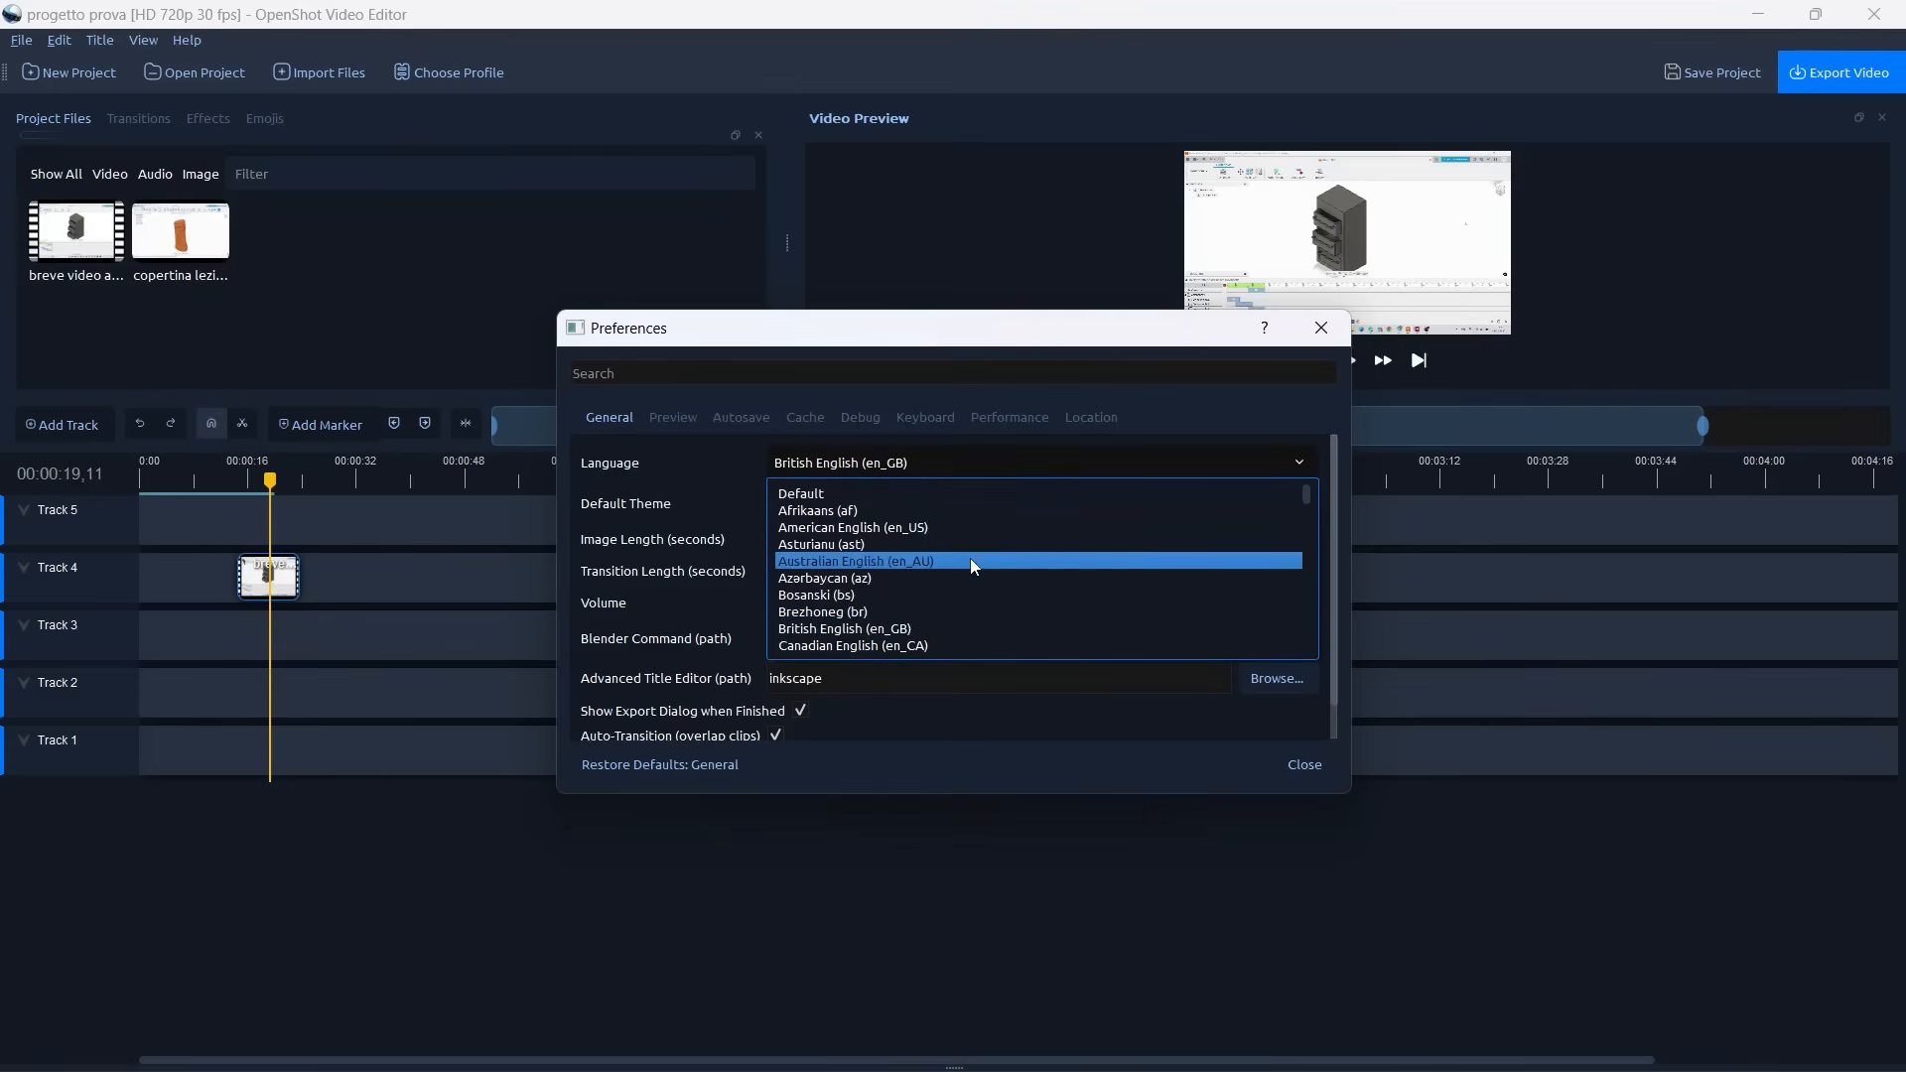
{"action": "scroll", "coordinate": [937, 501], "scroll_direction": "down", "scroll_amount": 1}
{"action": "scroll", "coordinate": [995, 550], "scroll_direction": "down", "scroll_amount": 6}
{"action": "scroll", "coordinate": [892, 582], "scroll_direction": "up", "scroll_amount": 3}
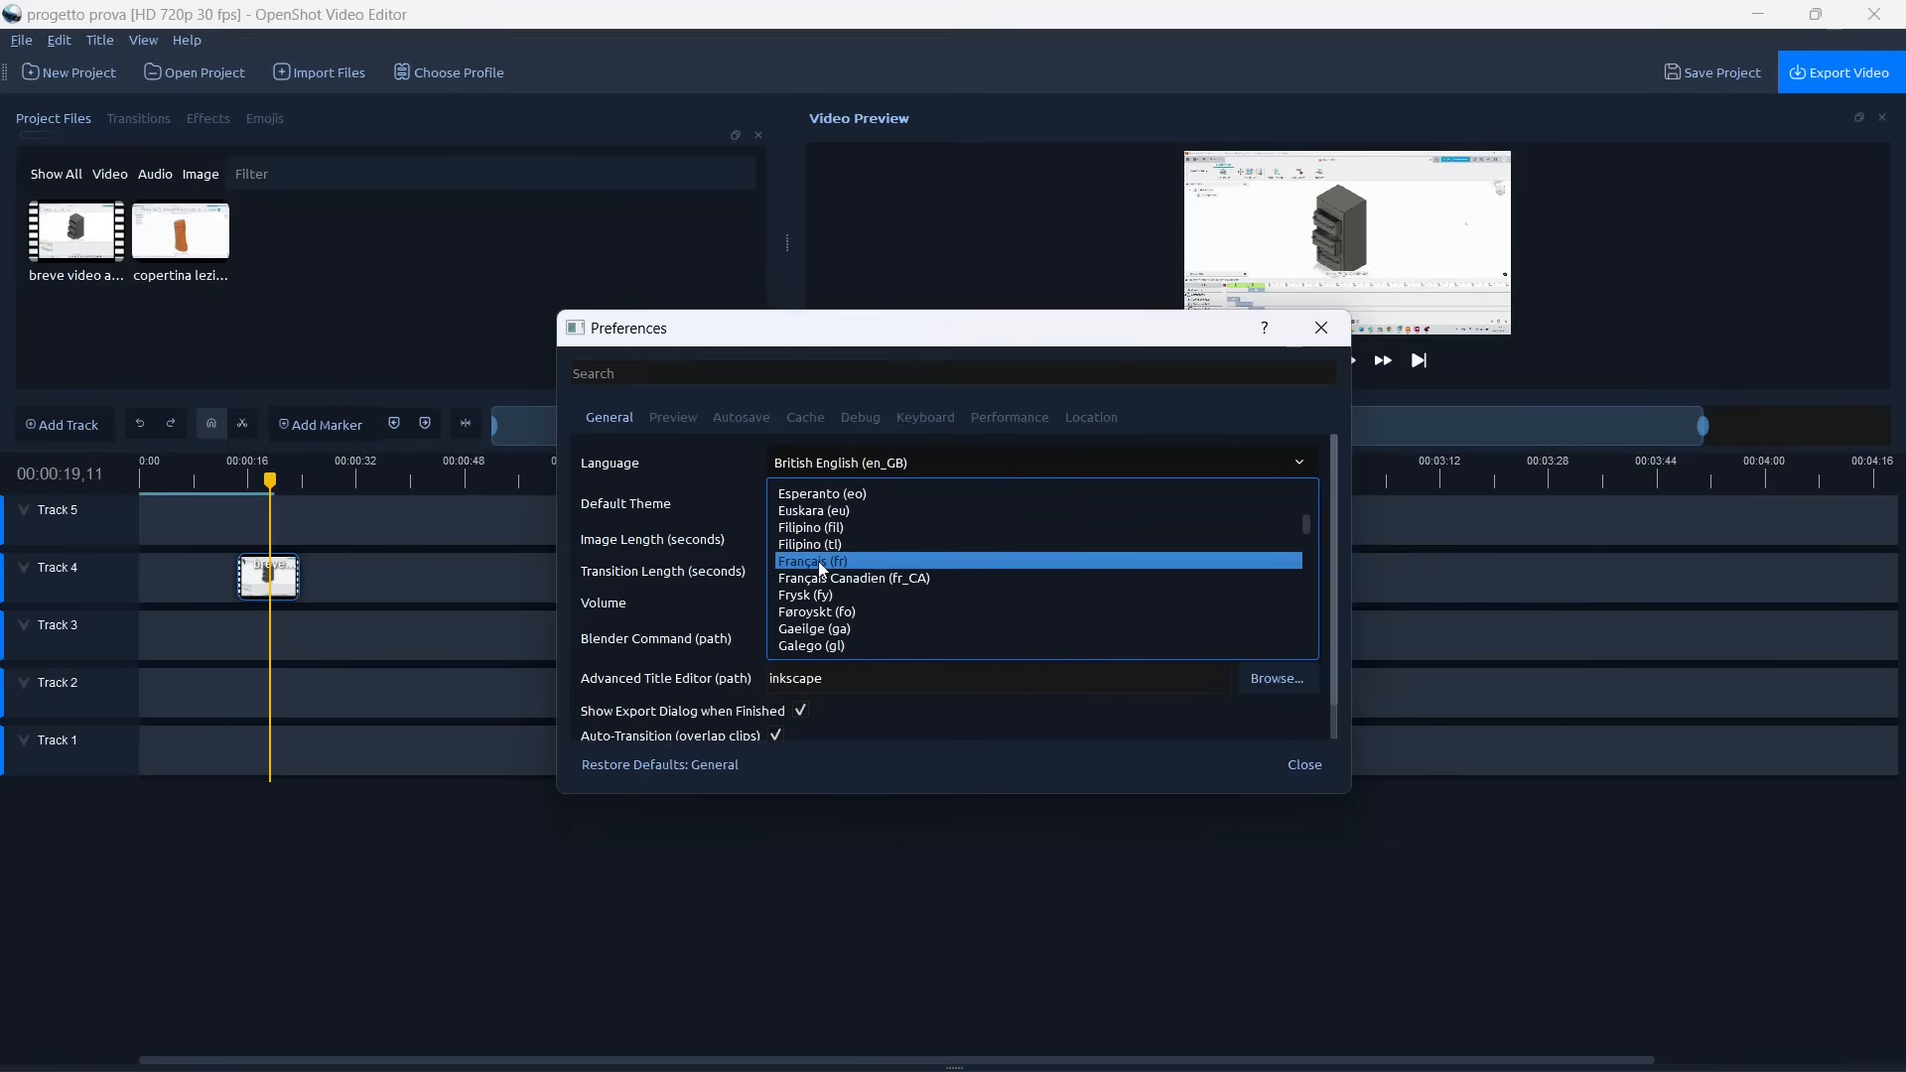
{"action": "scroll", "coordinate": [824, 576], "scroll_direction": "down", "scroll_amount": 6}
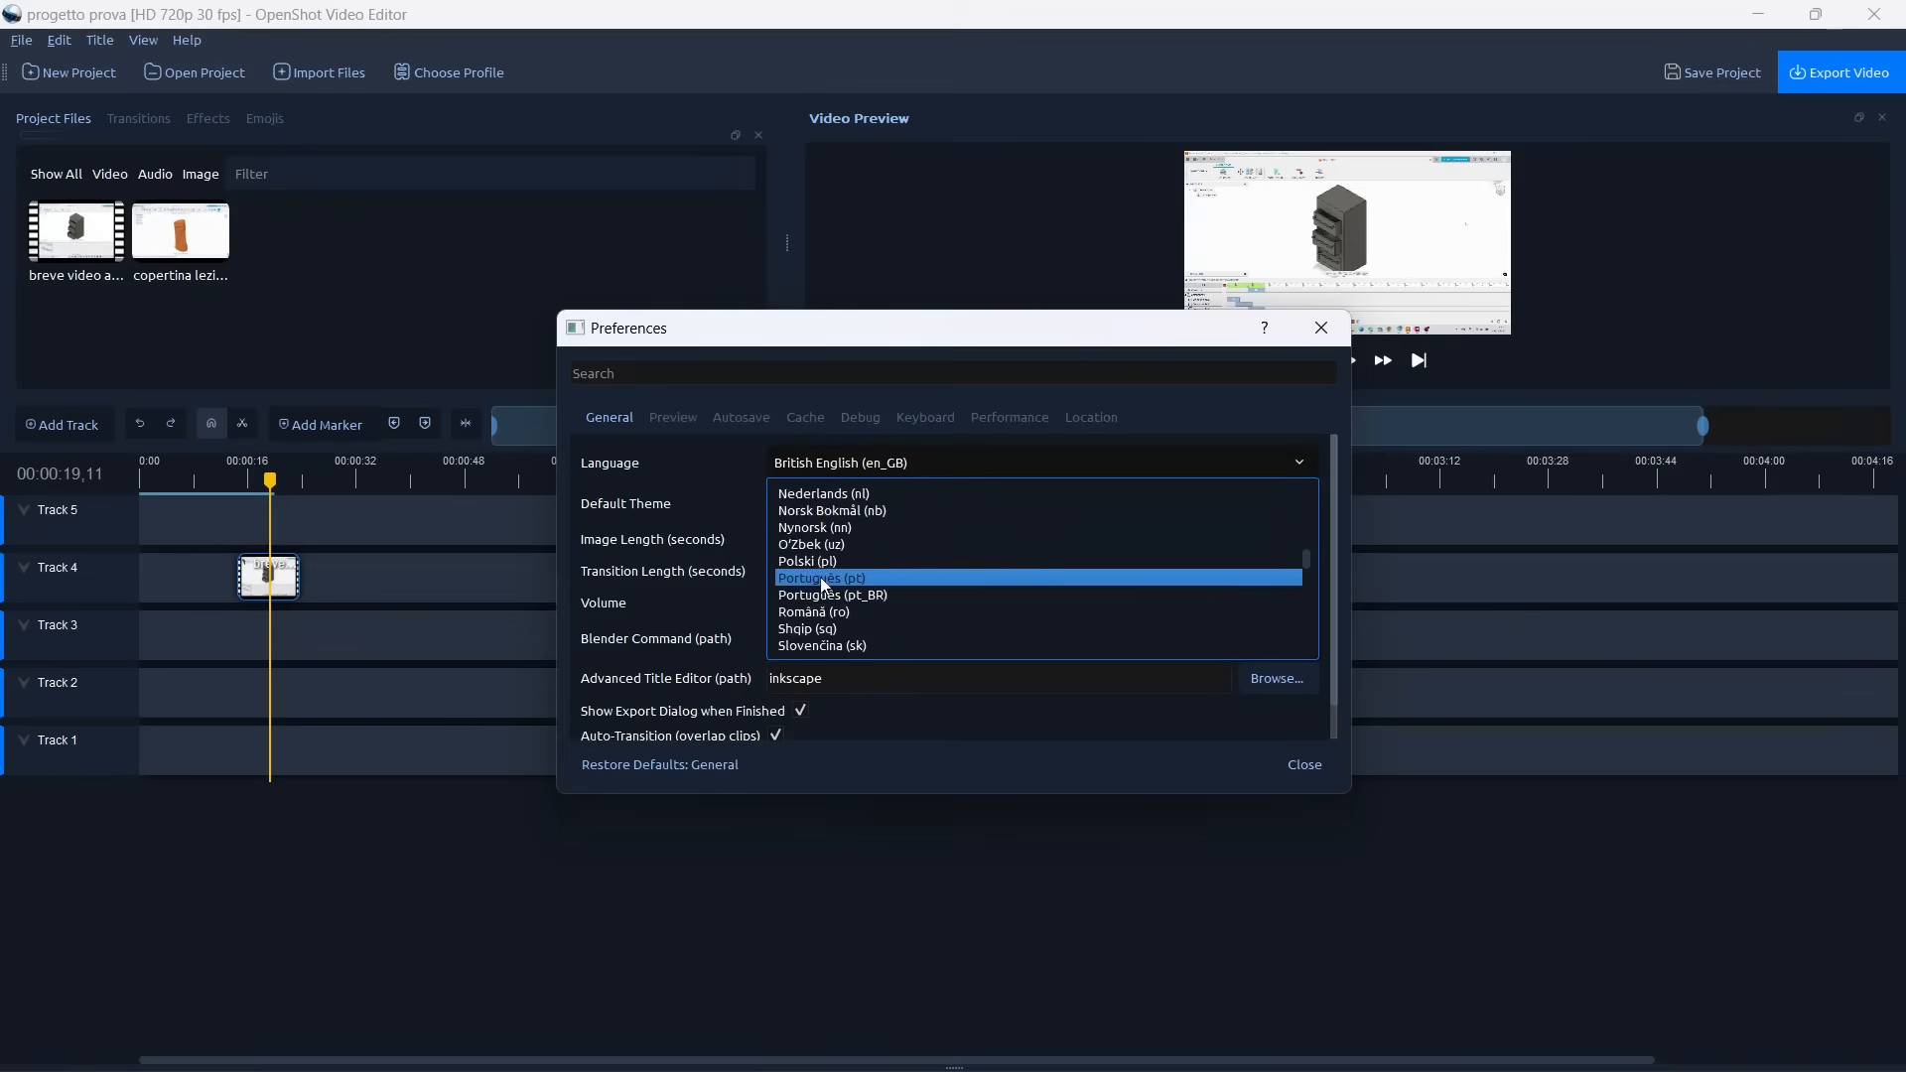
{"action": "scroll", "coordinate": [823, 586], "scroll_direction": "up", "scroll_amount": 3}
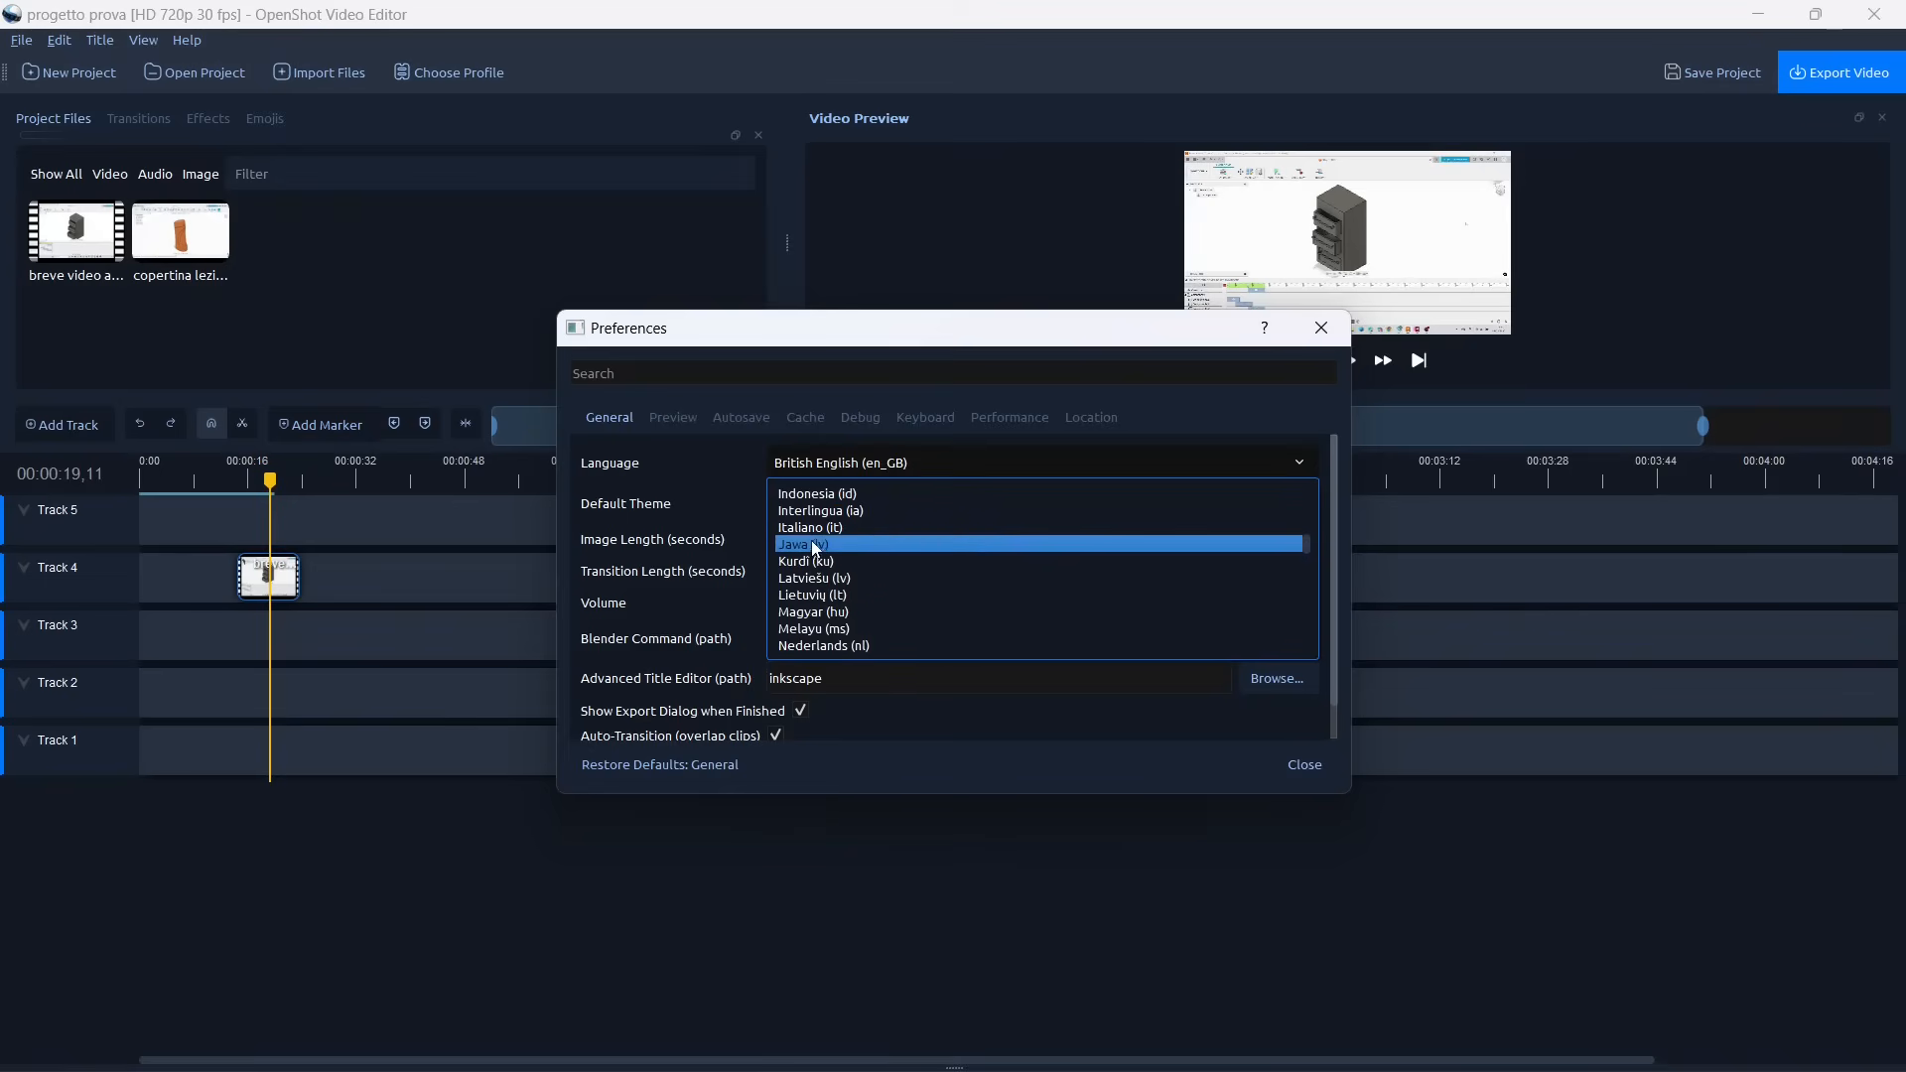
{"action": "scroll", "coordinate": [825, 566], "scroll_direction": "up", "scroll_amount": 1}
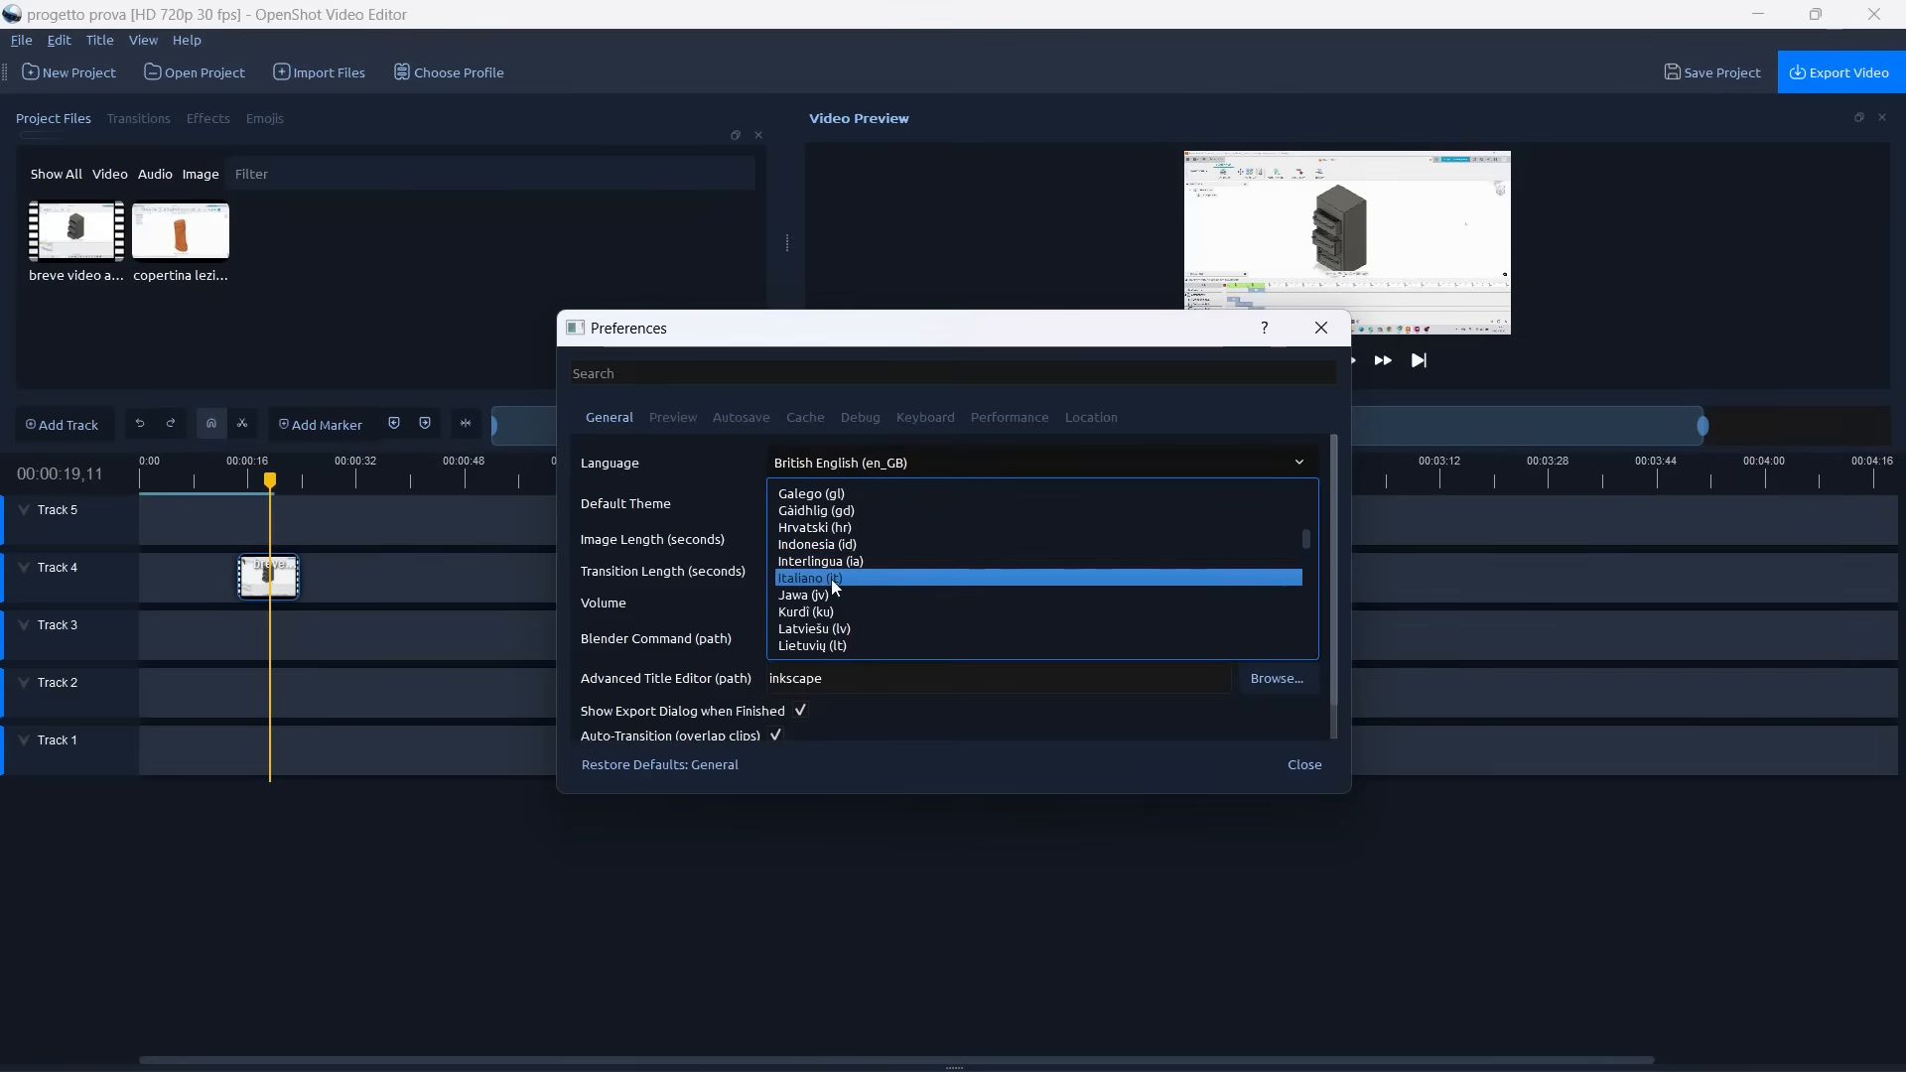
{"action": "left_click", "coordinate": [831, 579]}
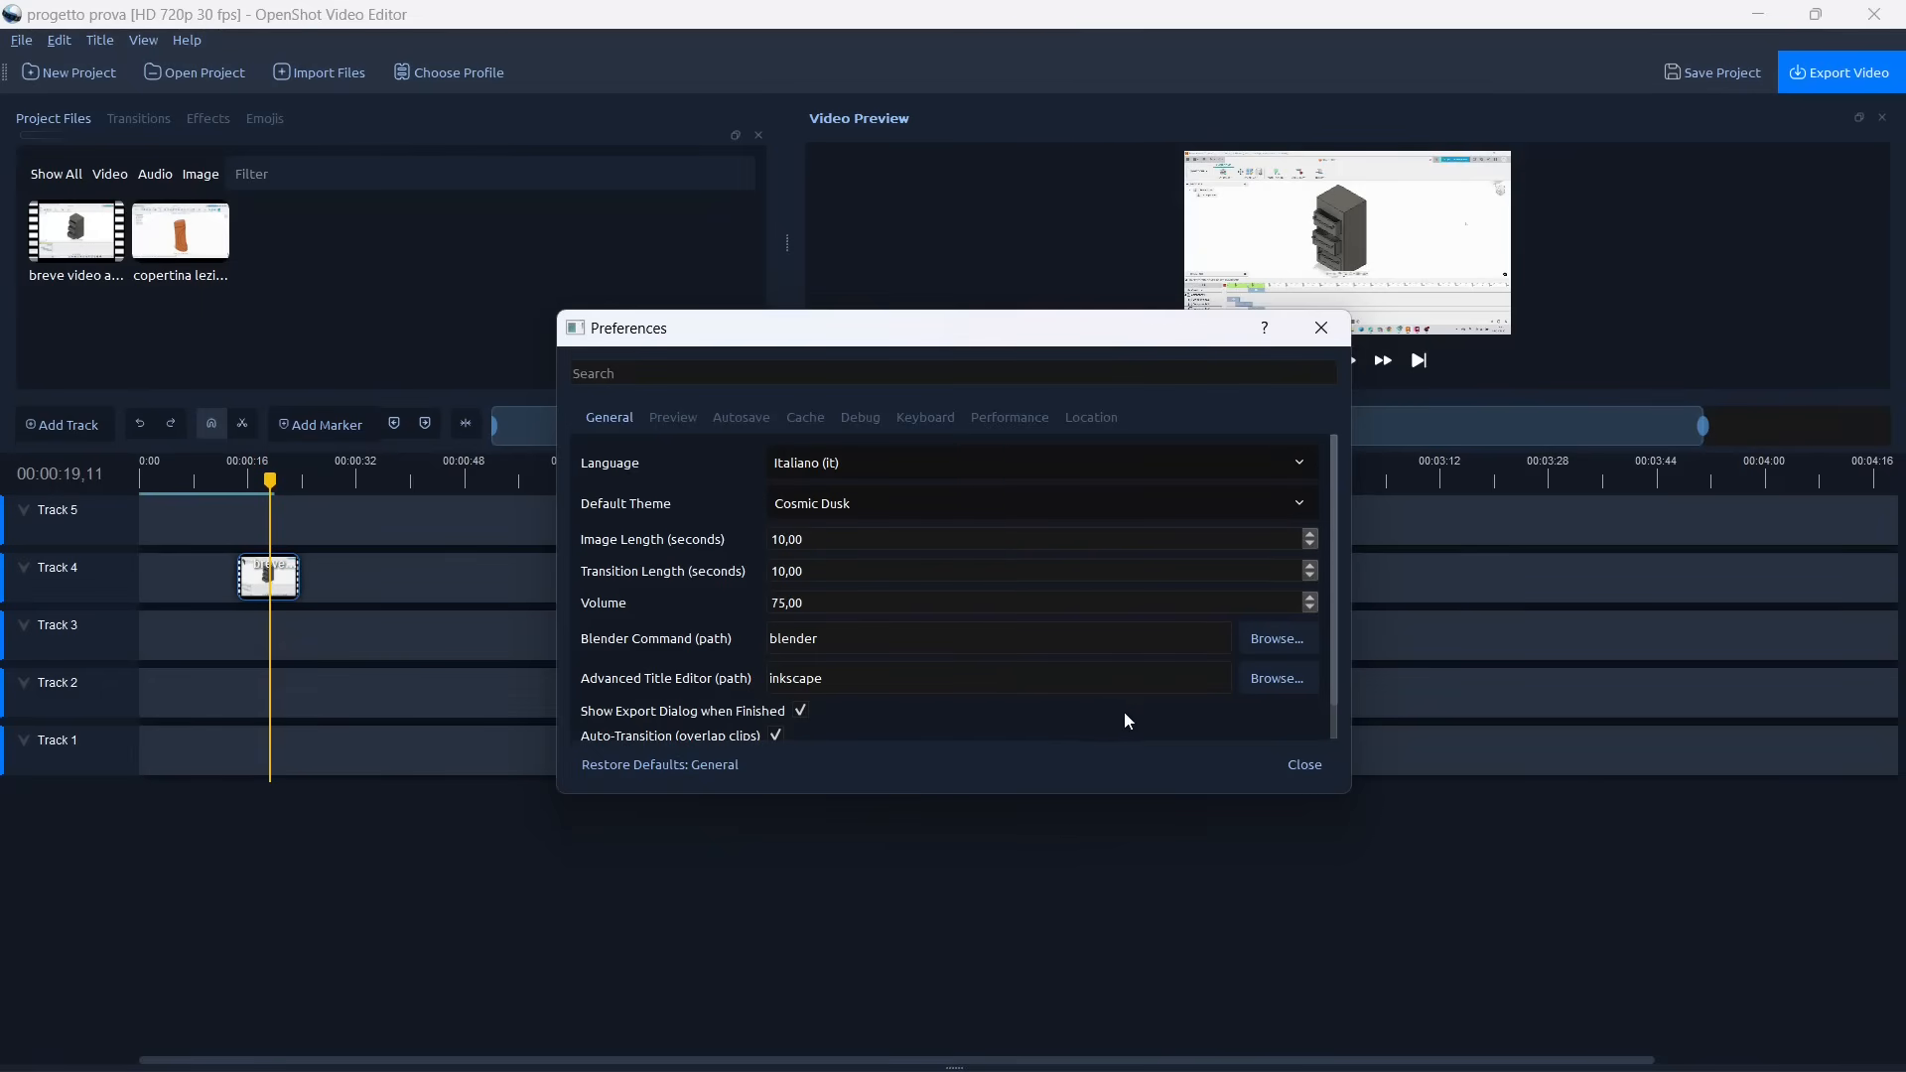
Step: Close the preferences, acknowledge the restart notice, and restart OpenShot to apply the language change
{"action": "left_click", "coordinate": [1315, 768]}
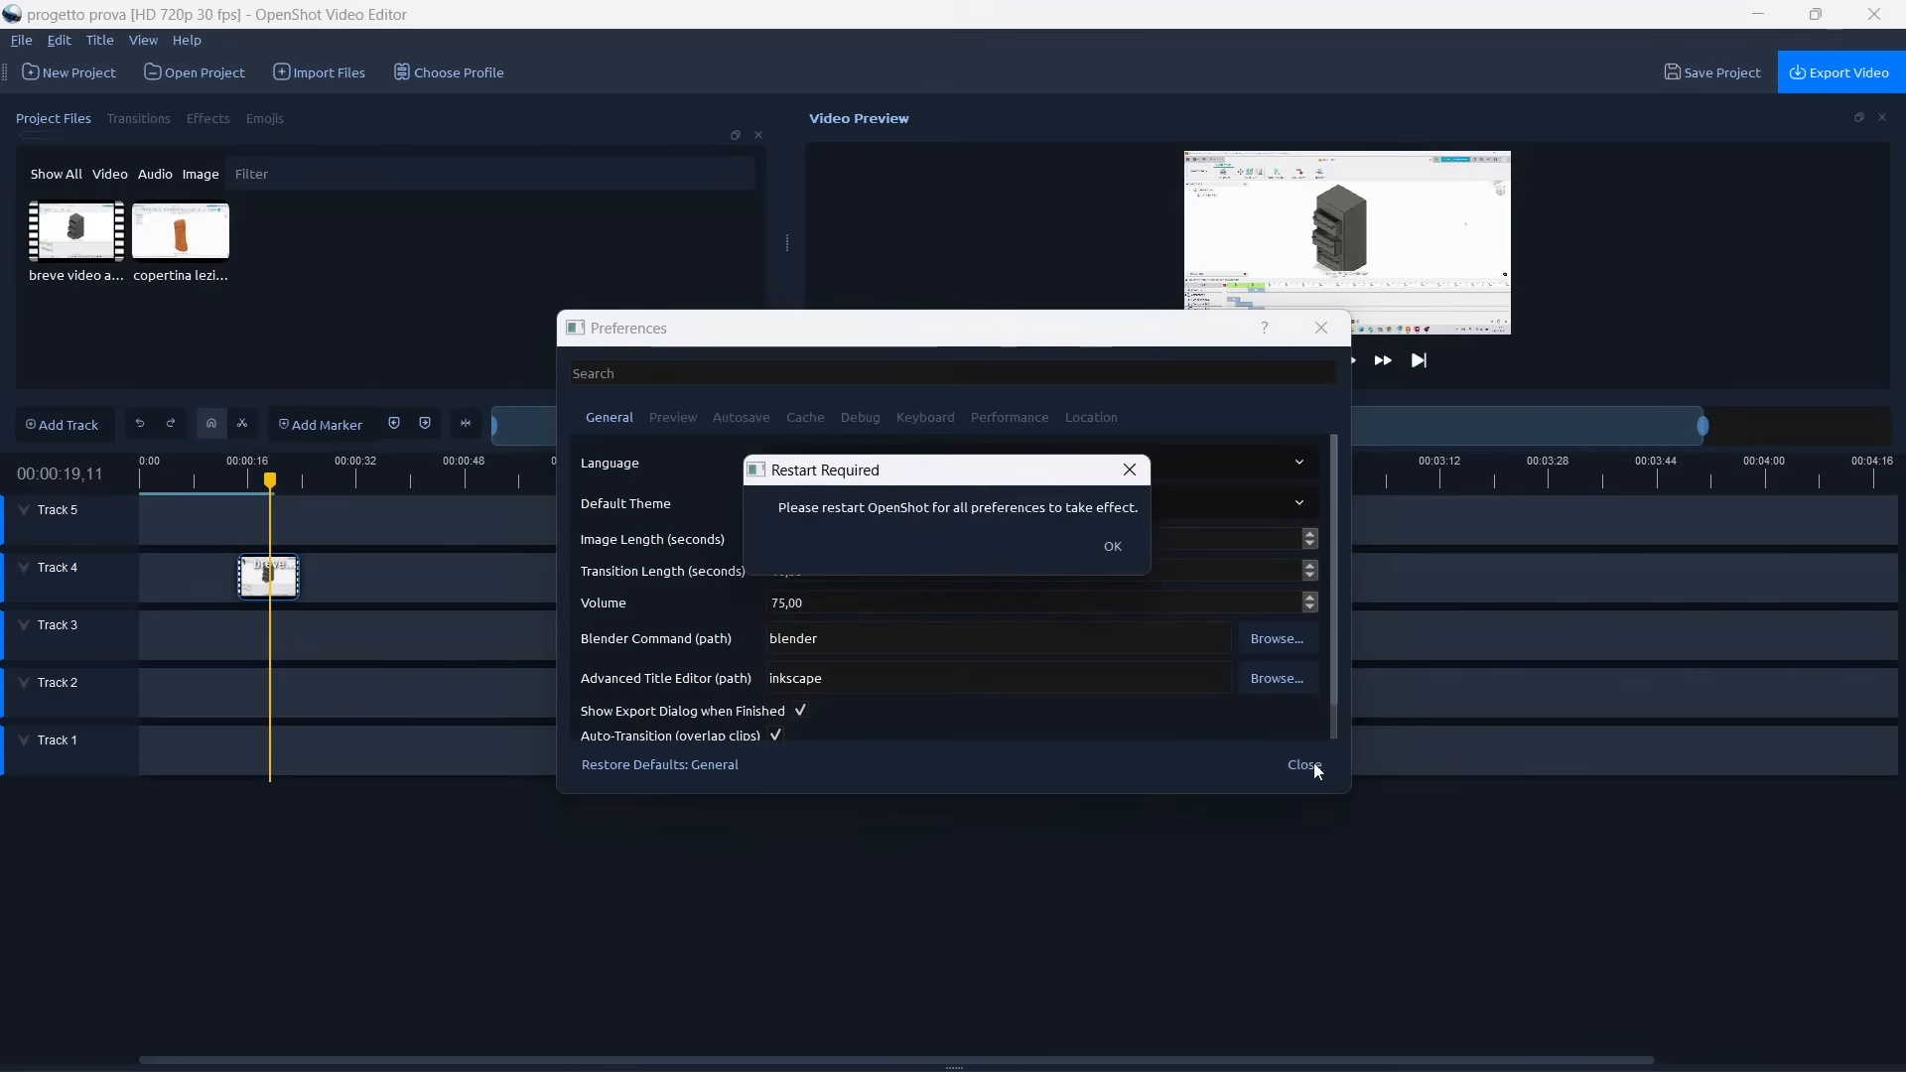
{"action": "left_click", "coordinate": [1127, 546]}
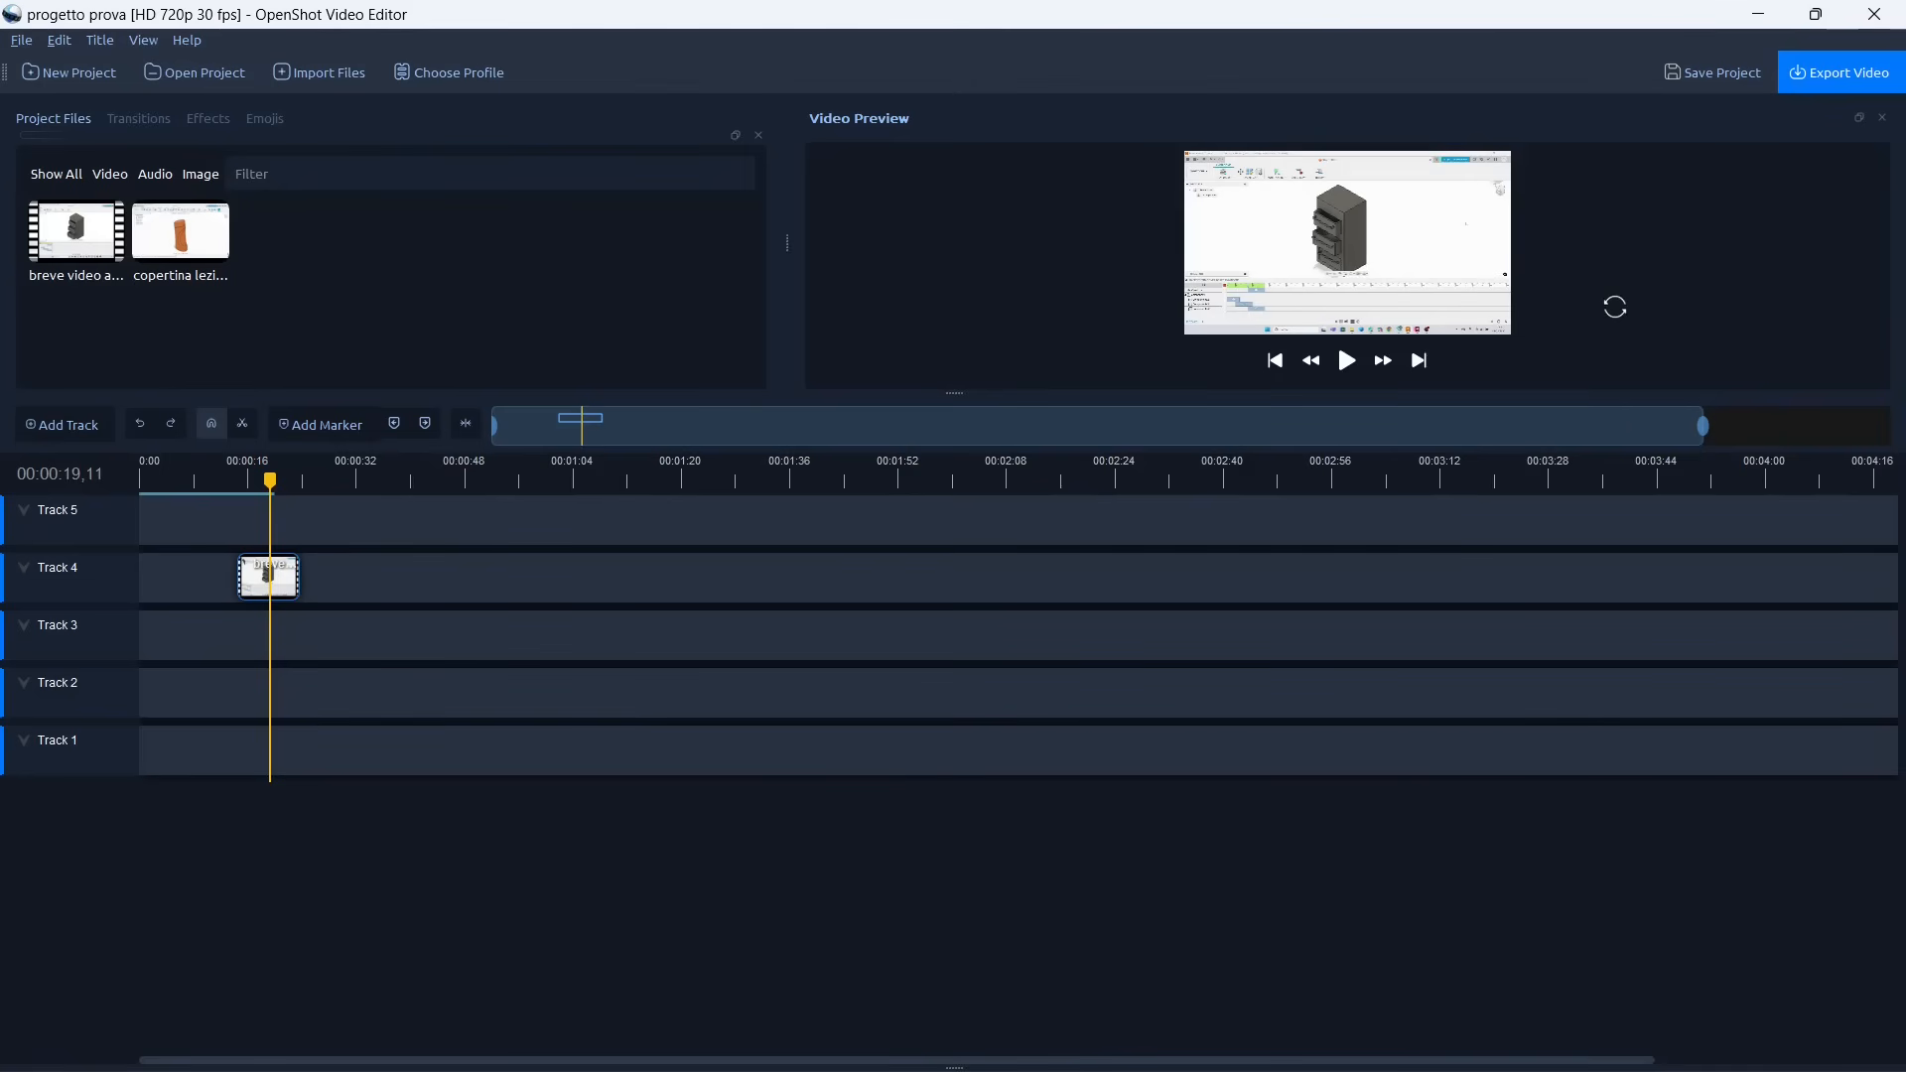
{"action": "left_click", "coordinate": [1873, 14]}
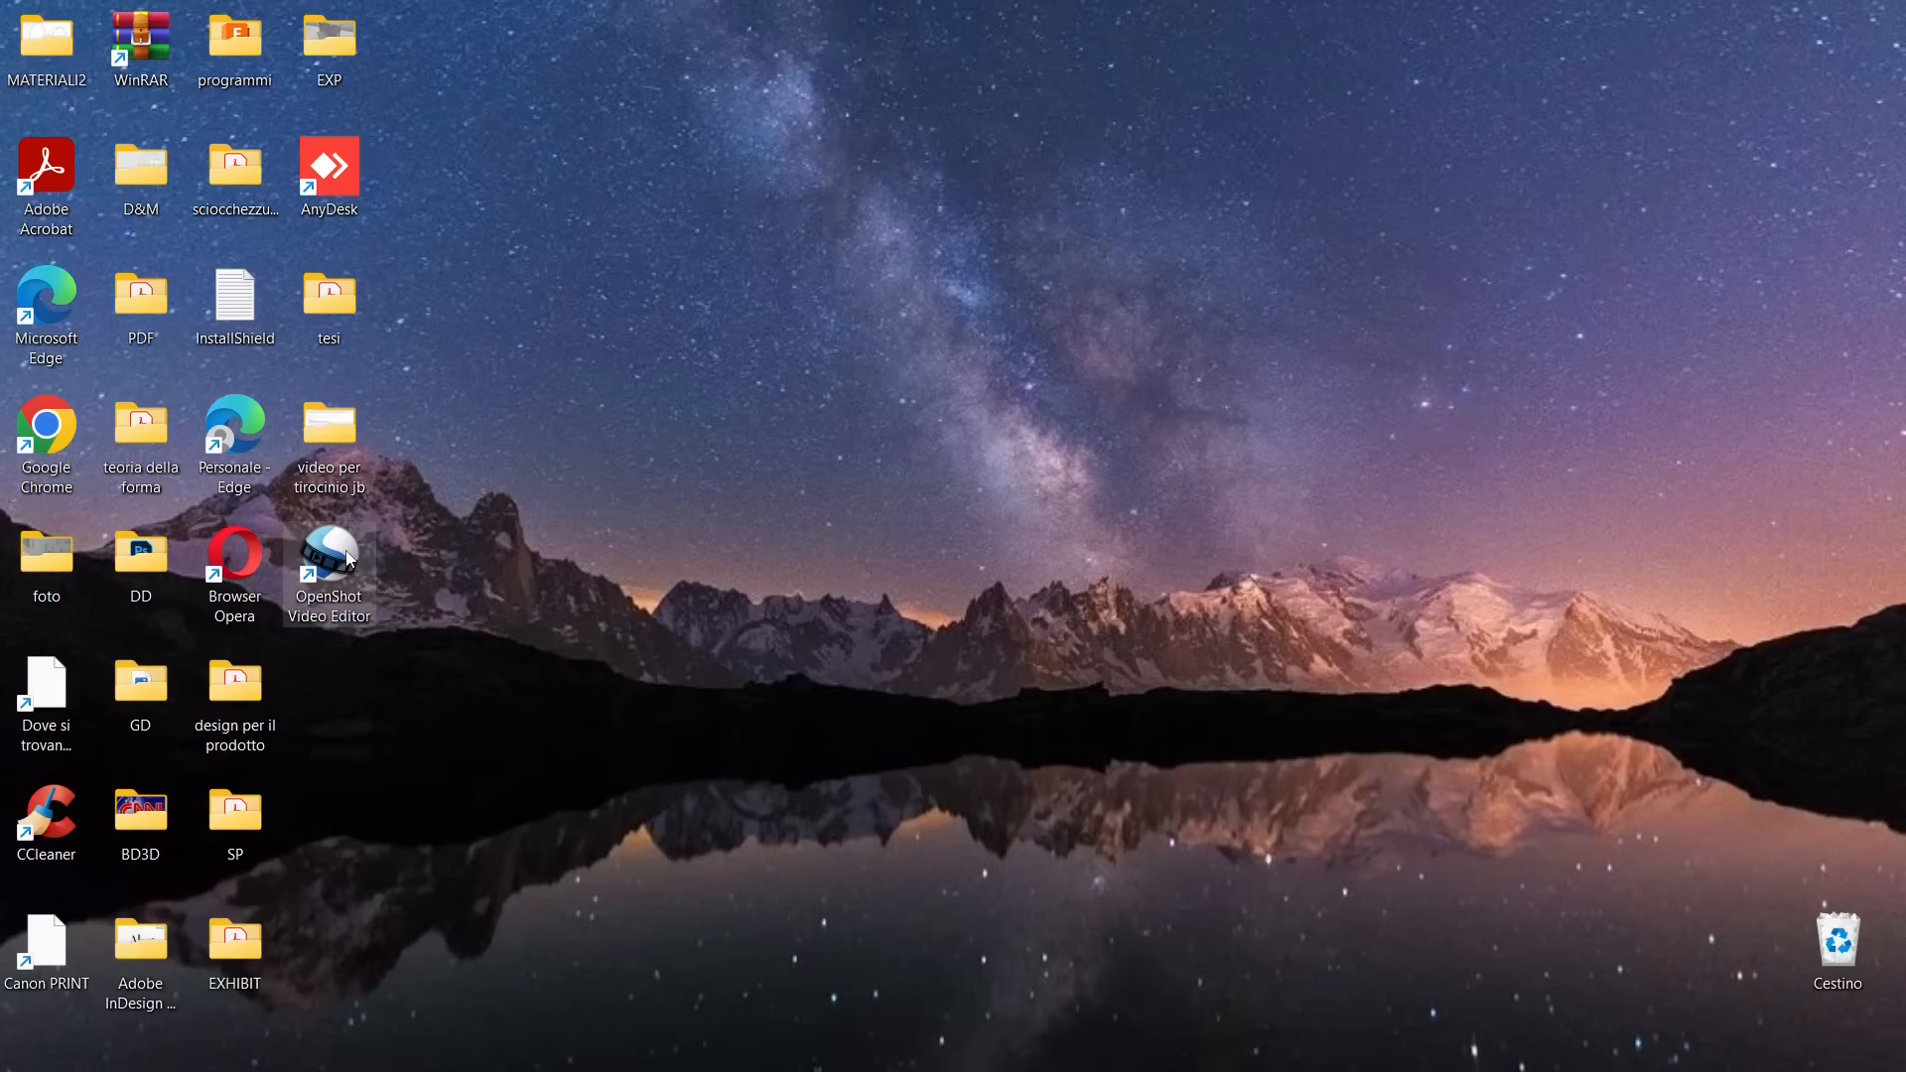
{"action": "double_click", "coordinate": [331, 566]}
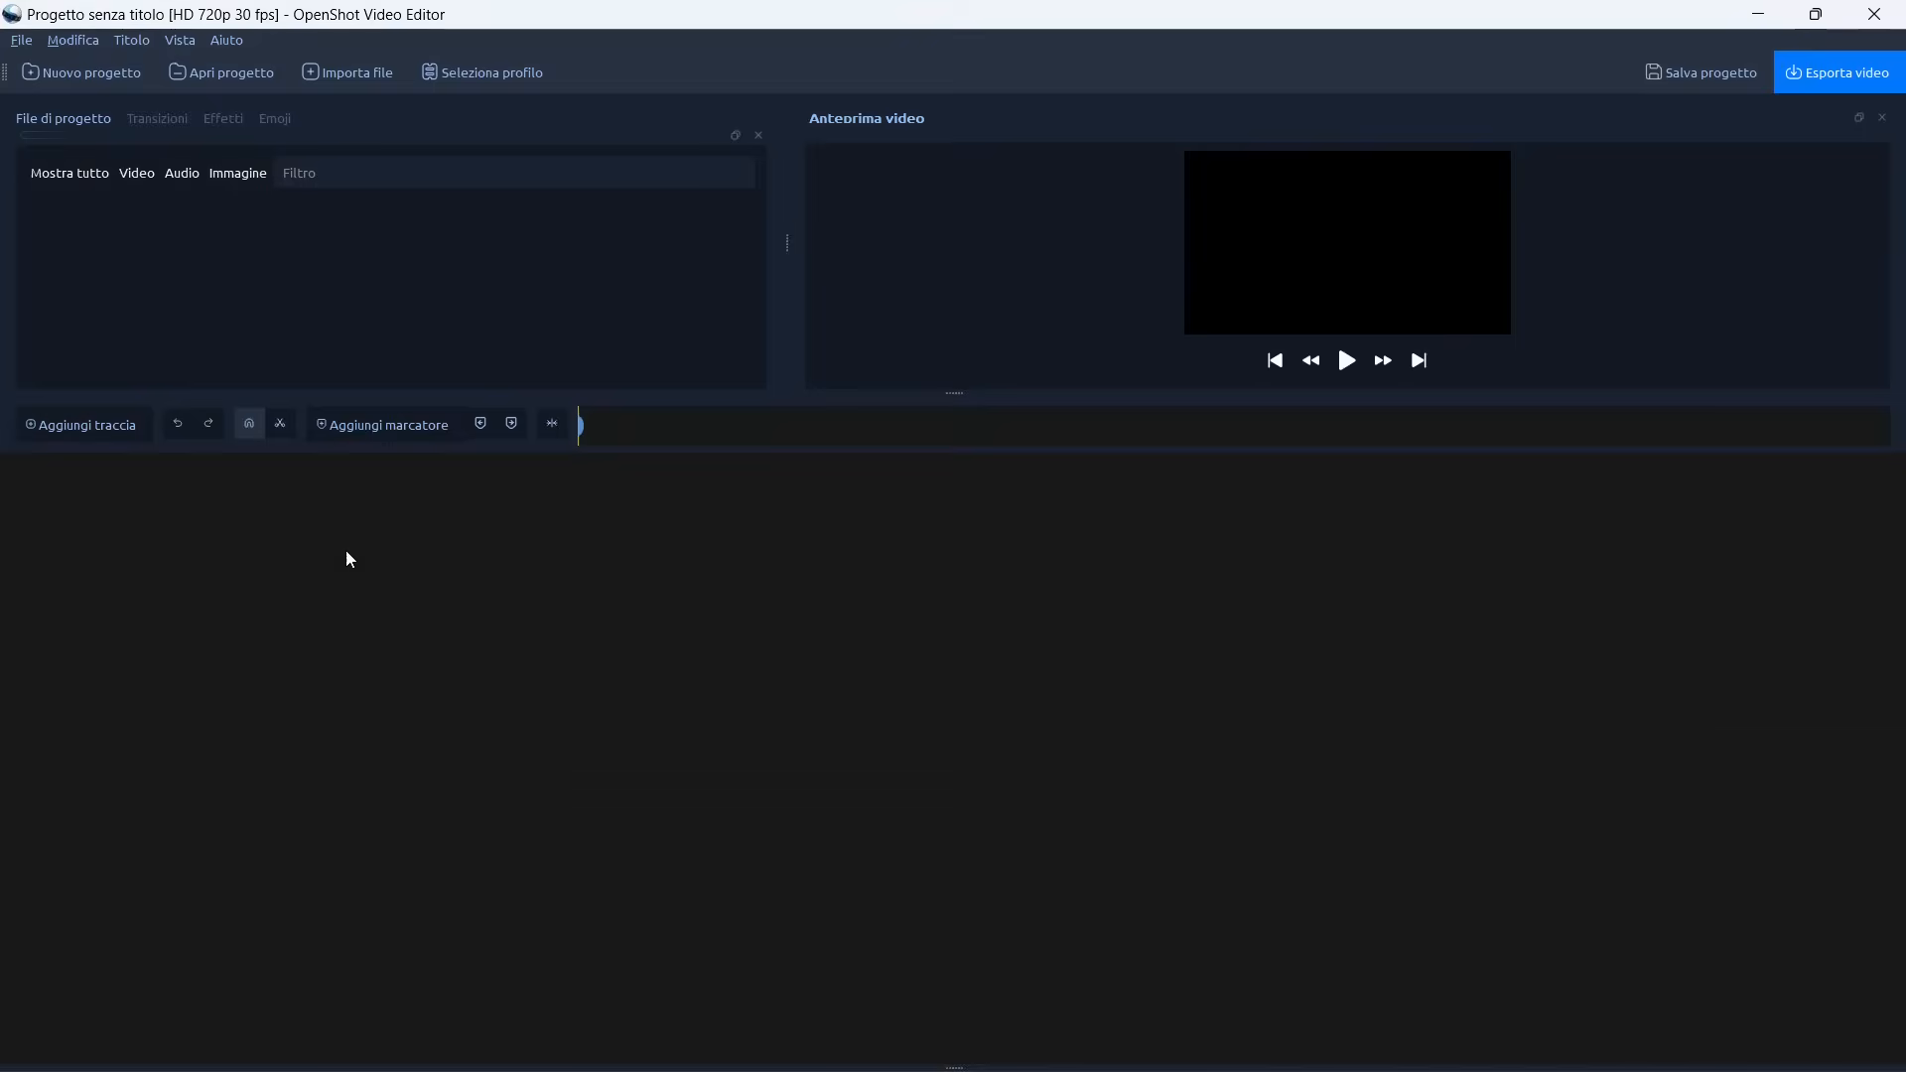